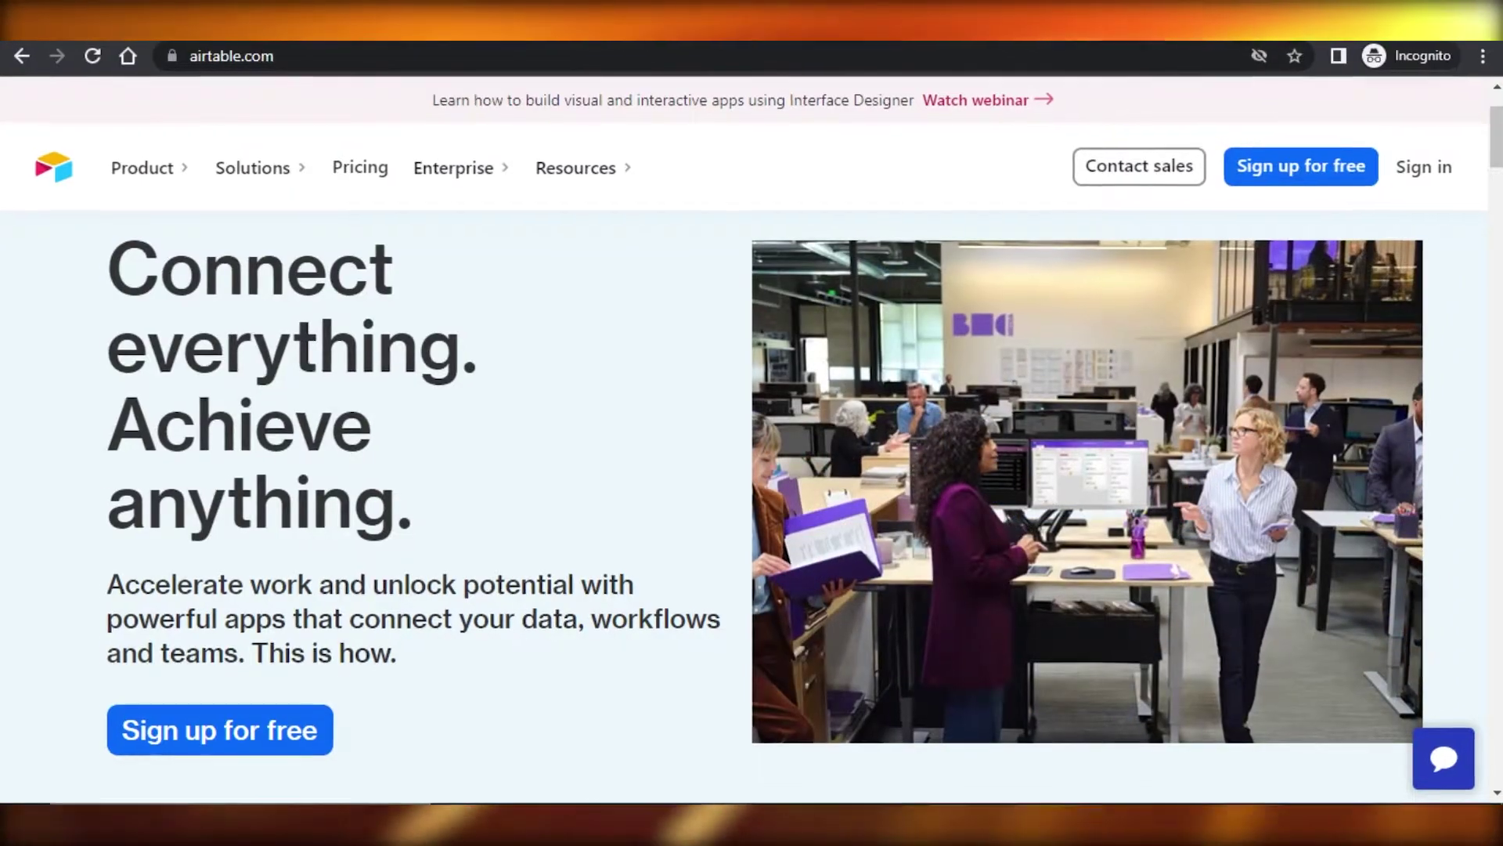
- Examine the home page's sections on building solutions, custom interfaces, integrations, templates, extensions and customer stories
scroll(647, 572, down, 20)
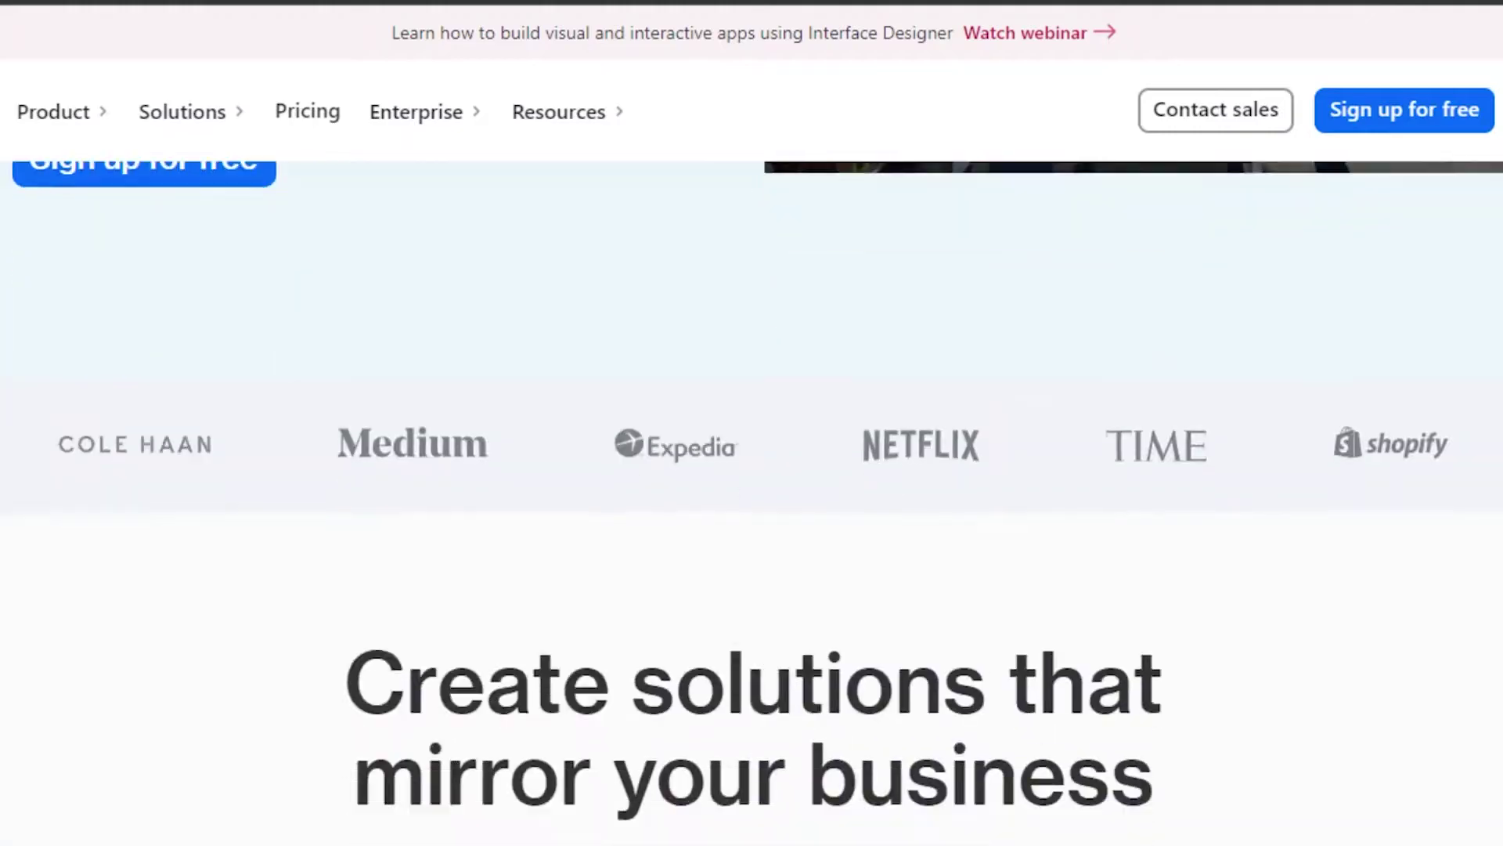
scroll(646, 572, down, 20)
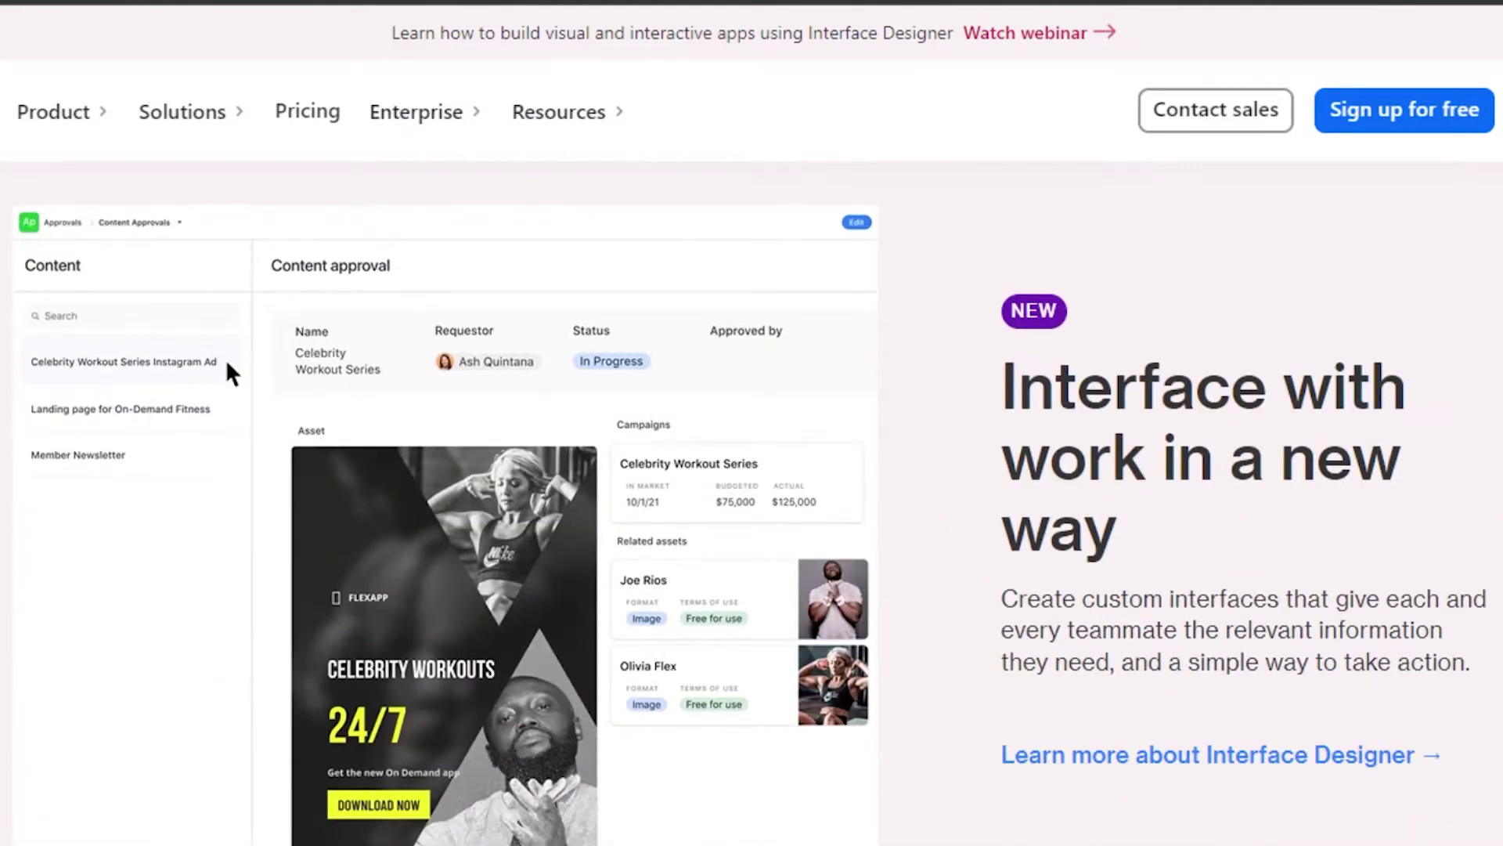
scroll(646, 571, up, 20)
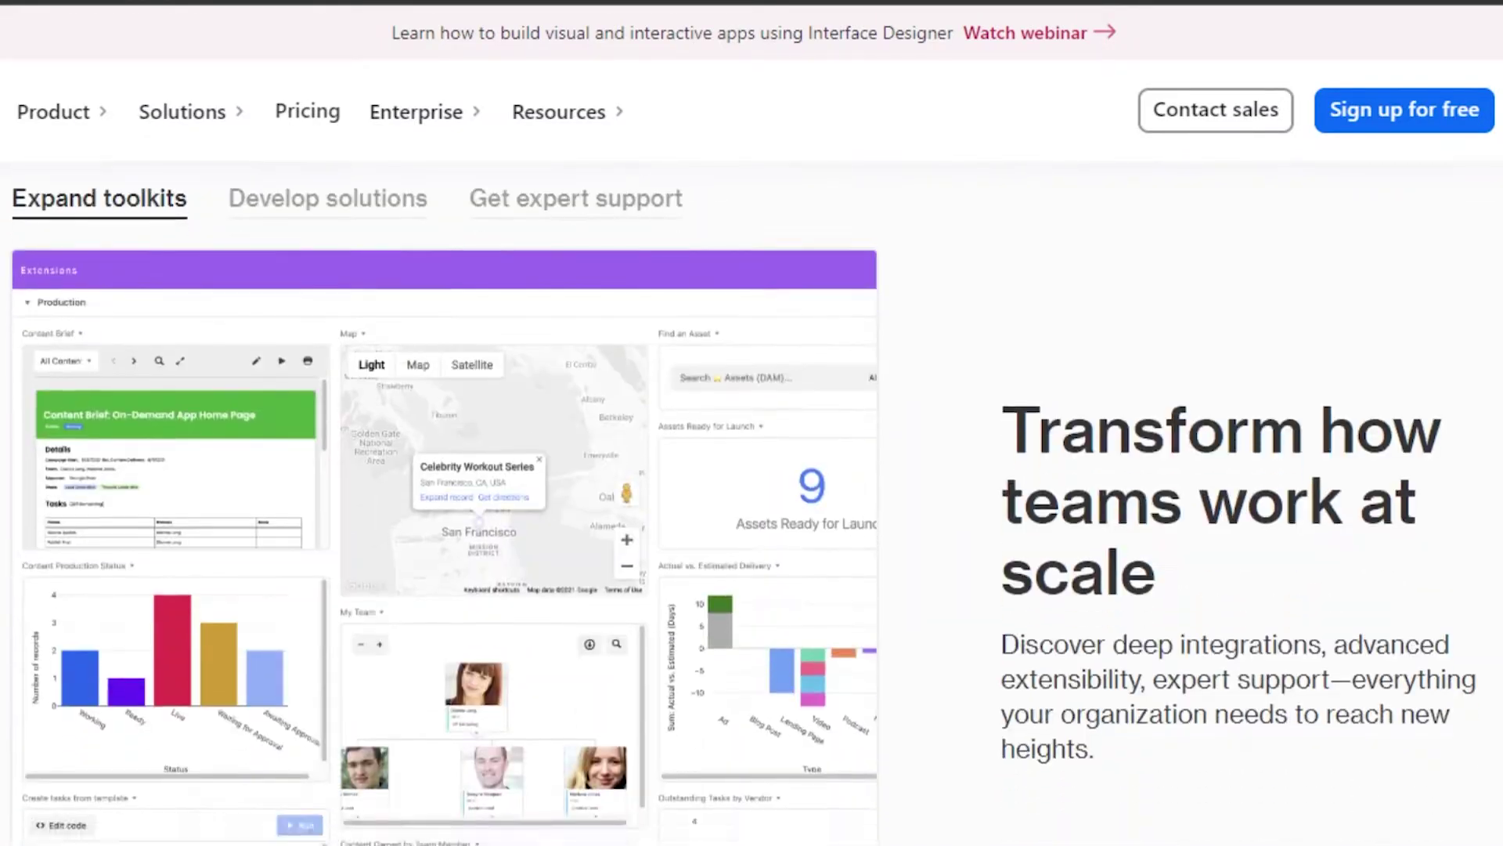
scroll(708, 100, up, 5)
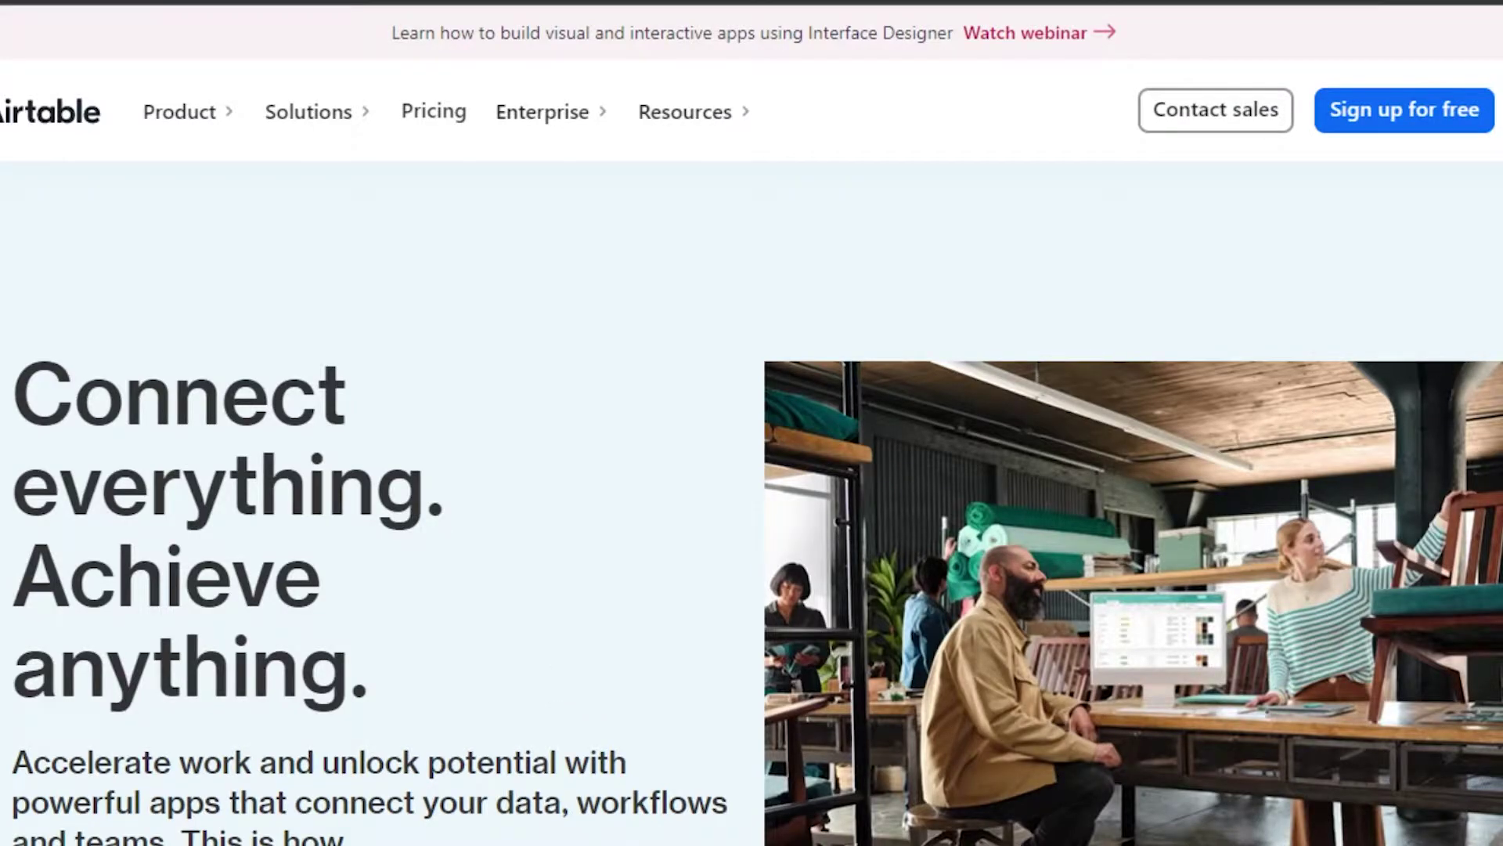
scroll(229, 838, down, 10)
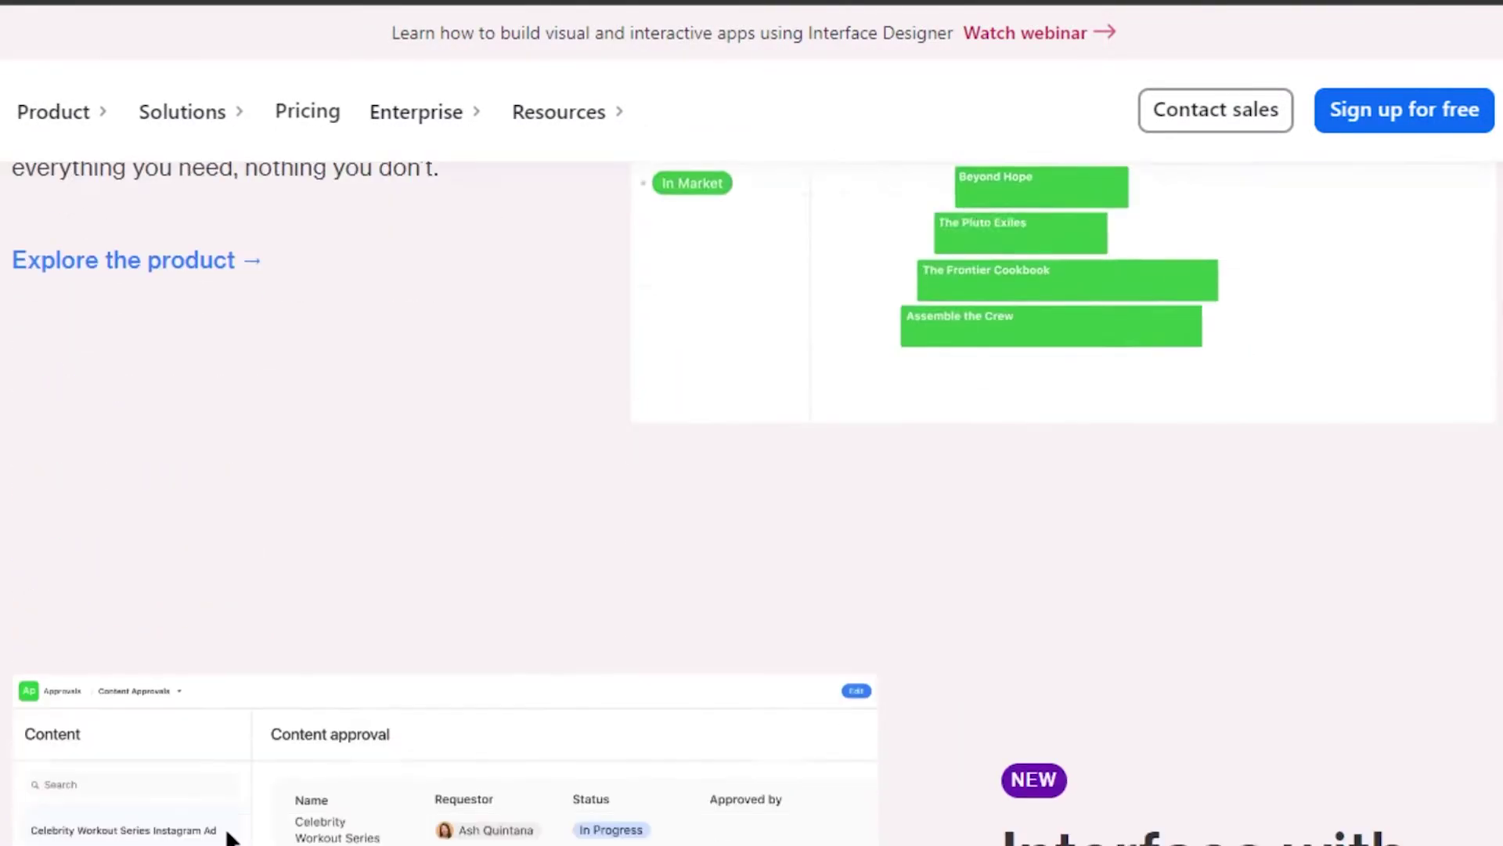
scroll(227, 833, down, 15)
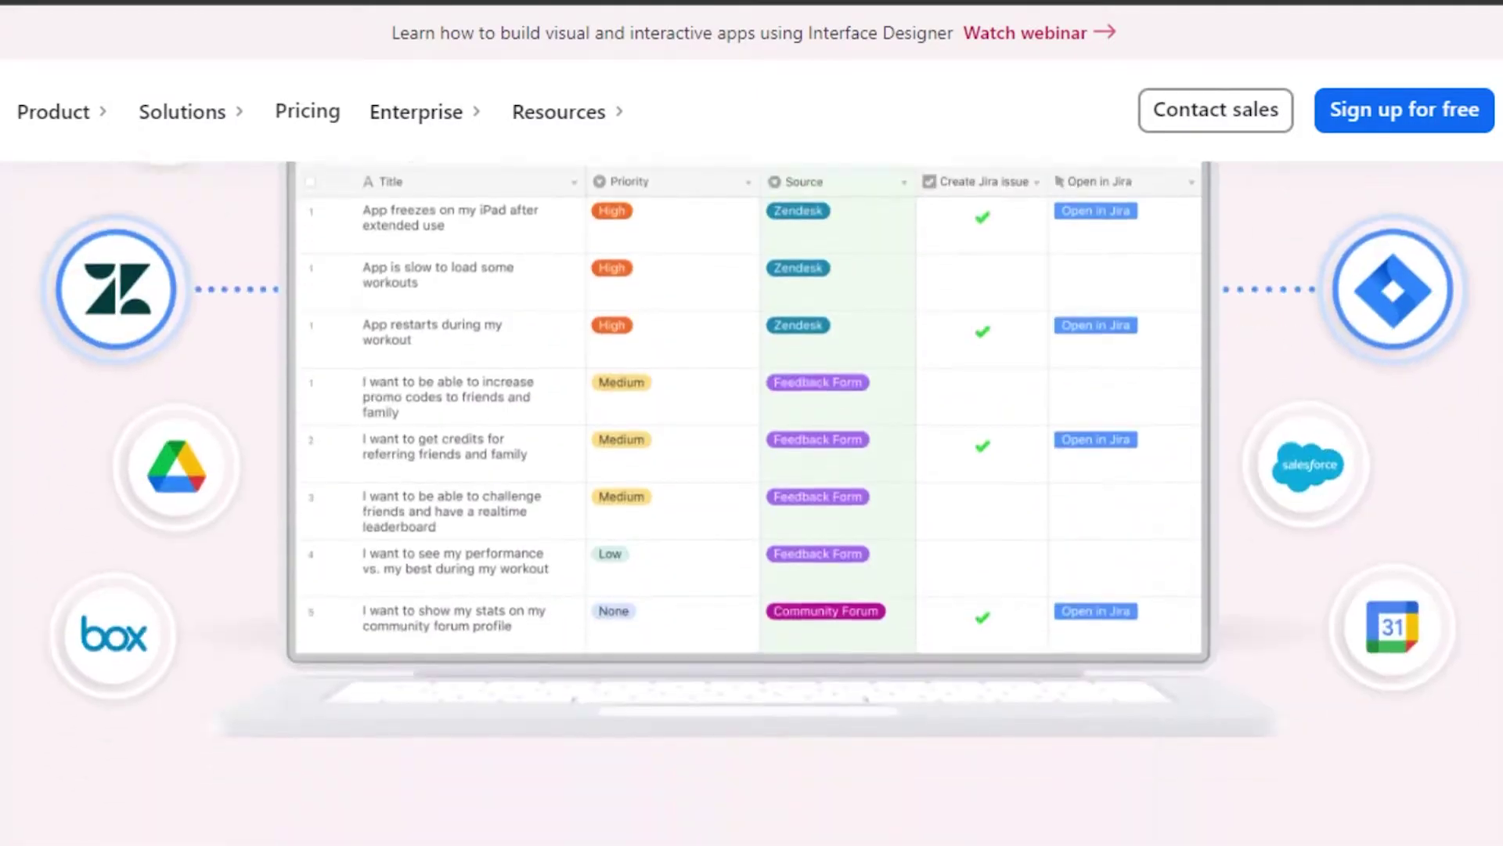
scroll(751, 469, down, 10)
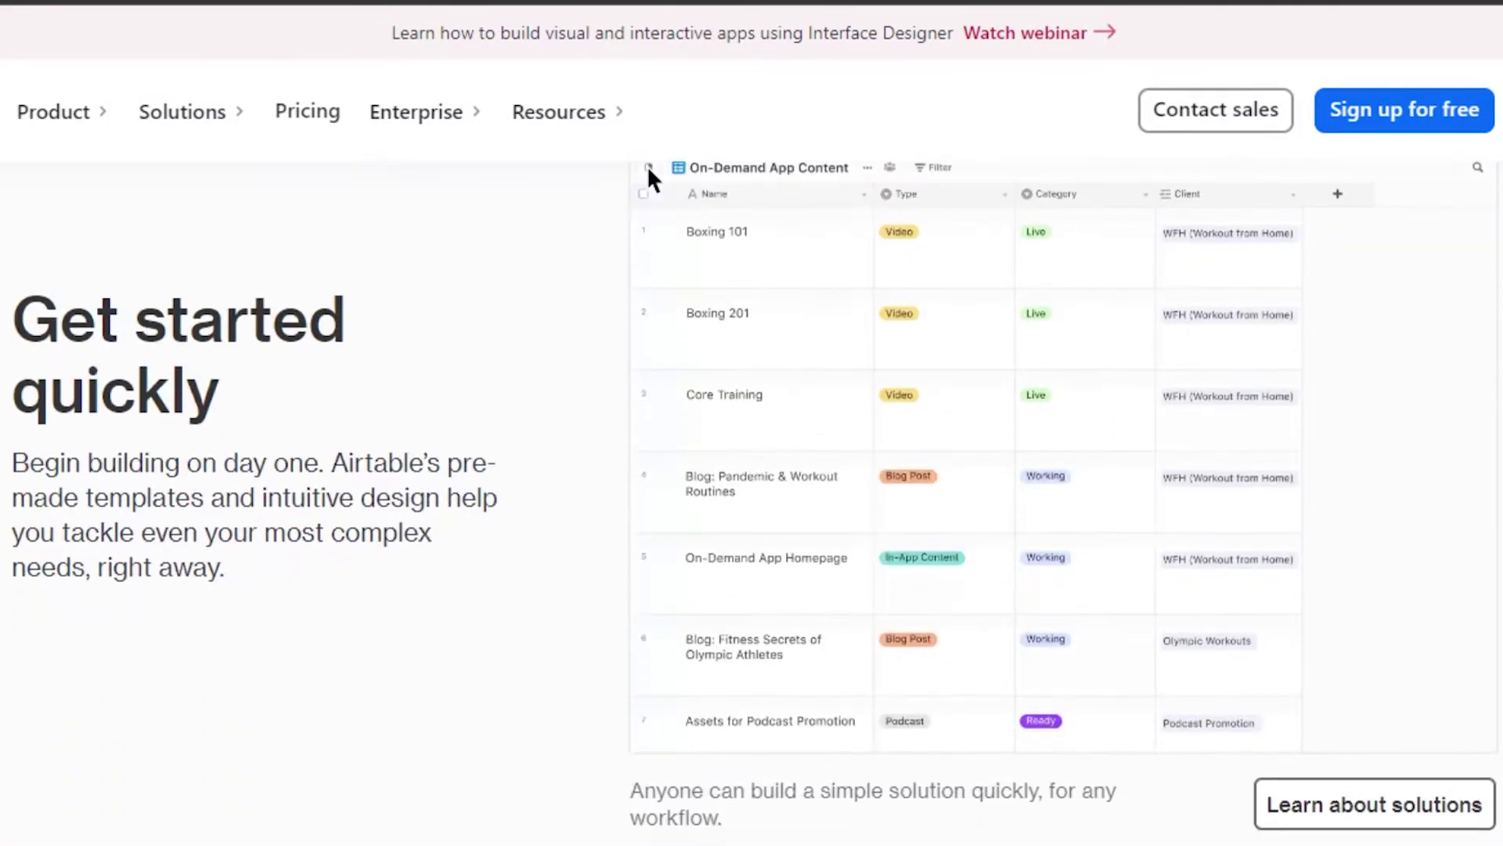
scroll(648, 170, down, 15)
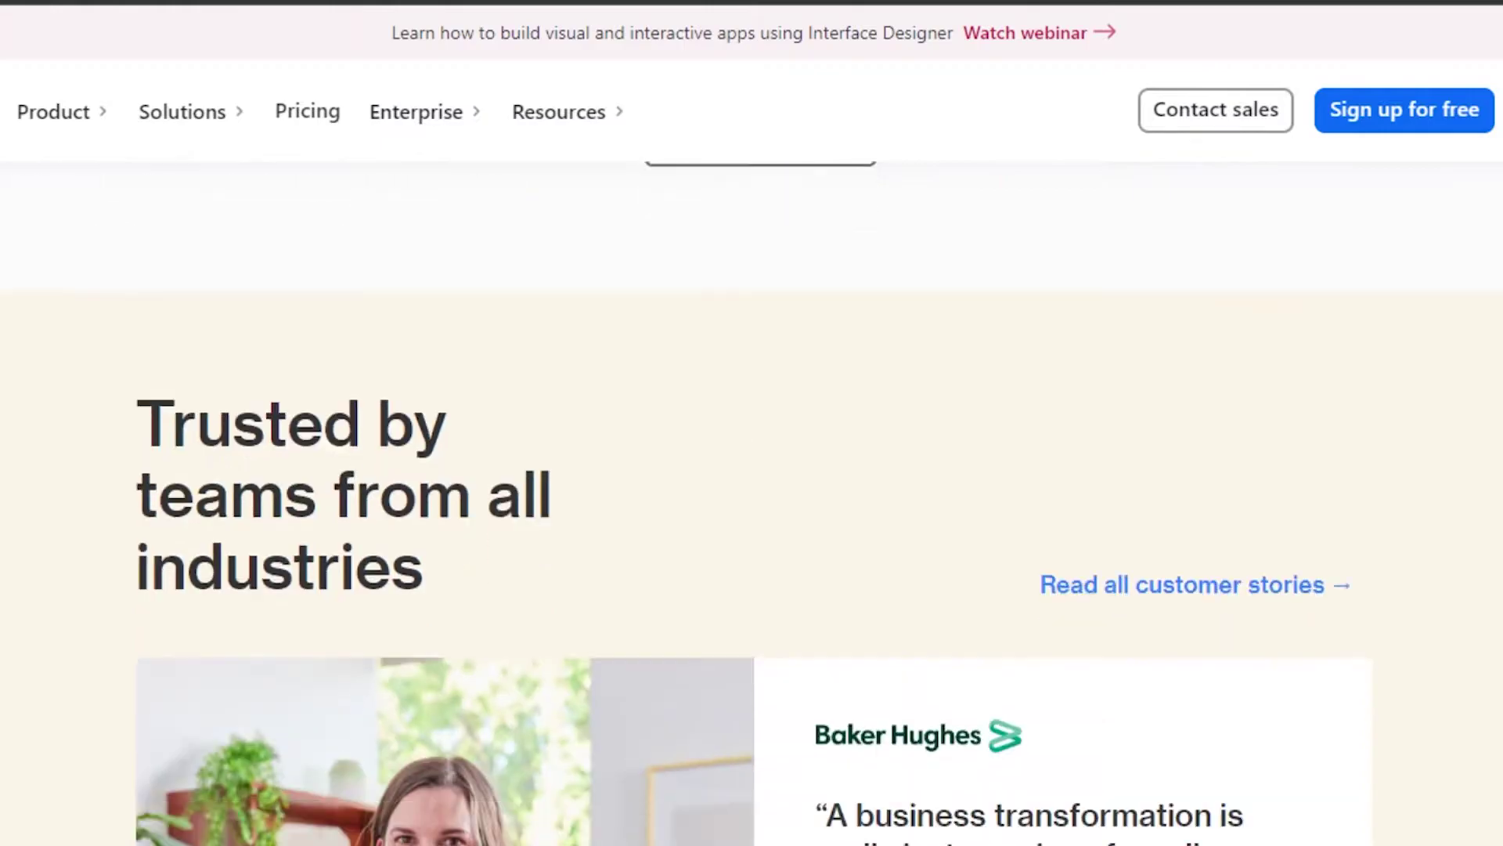
scroll(751, 501, down, 8)
scroll(751, 502, up, 13)
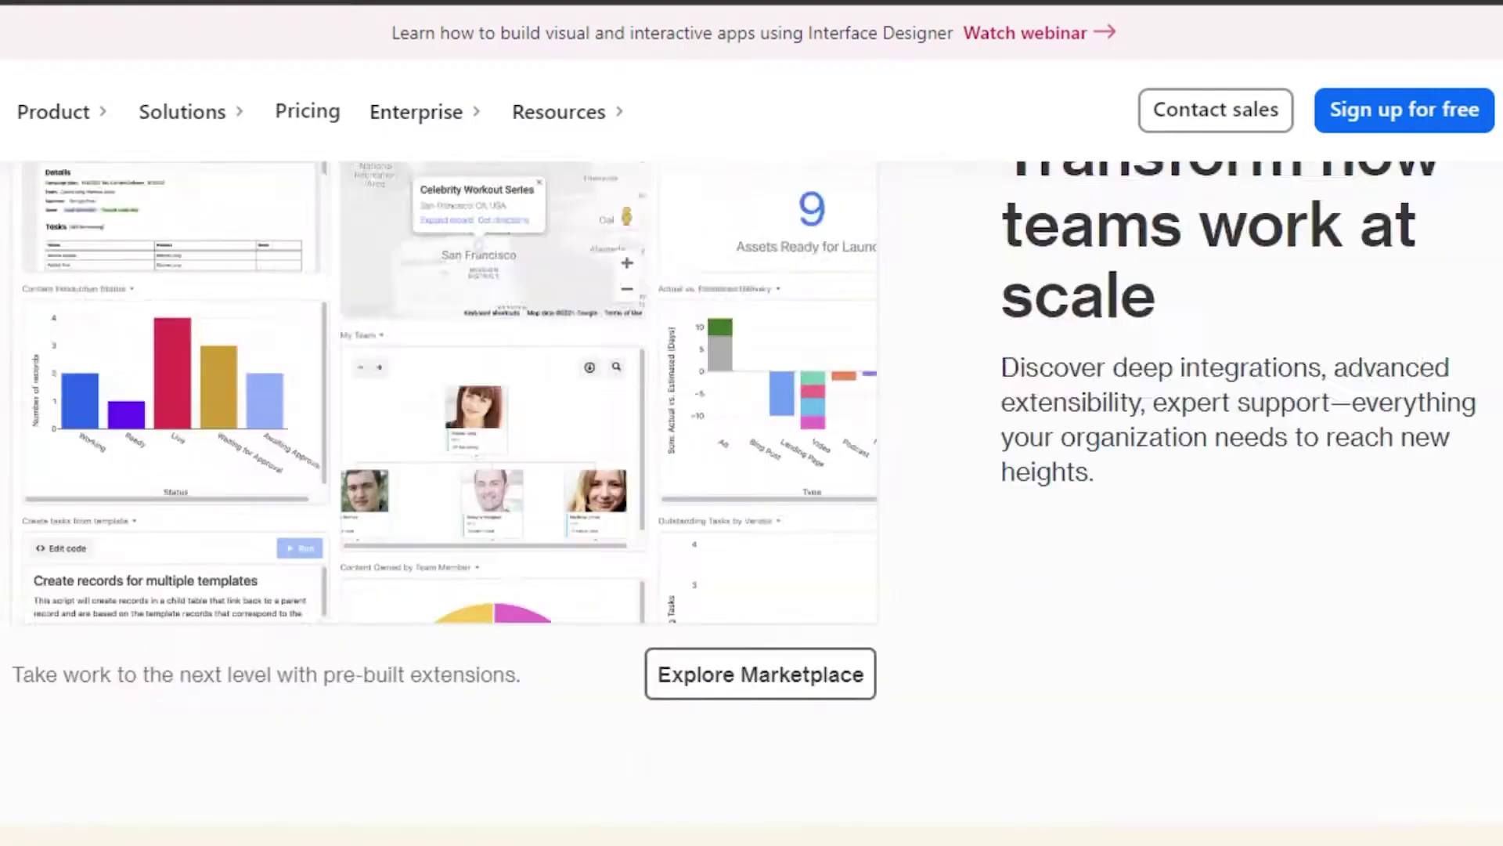
scroll(647, 721, up, 15)
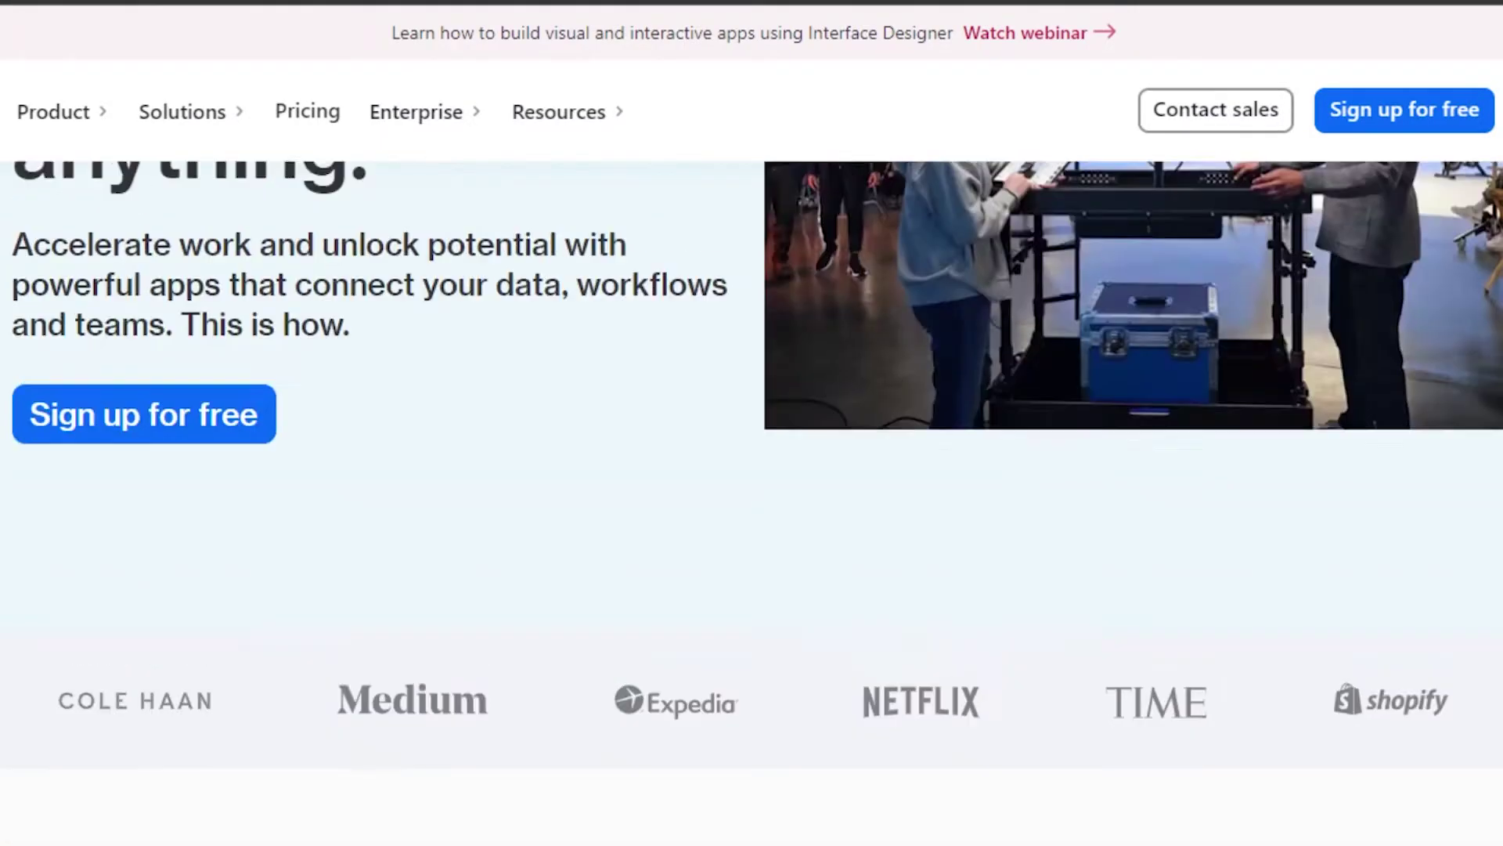
scroll(751, 501, up, 2)
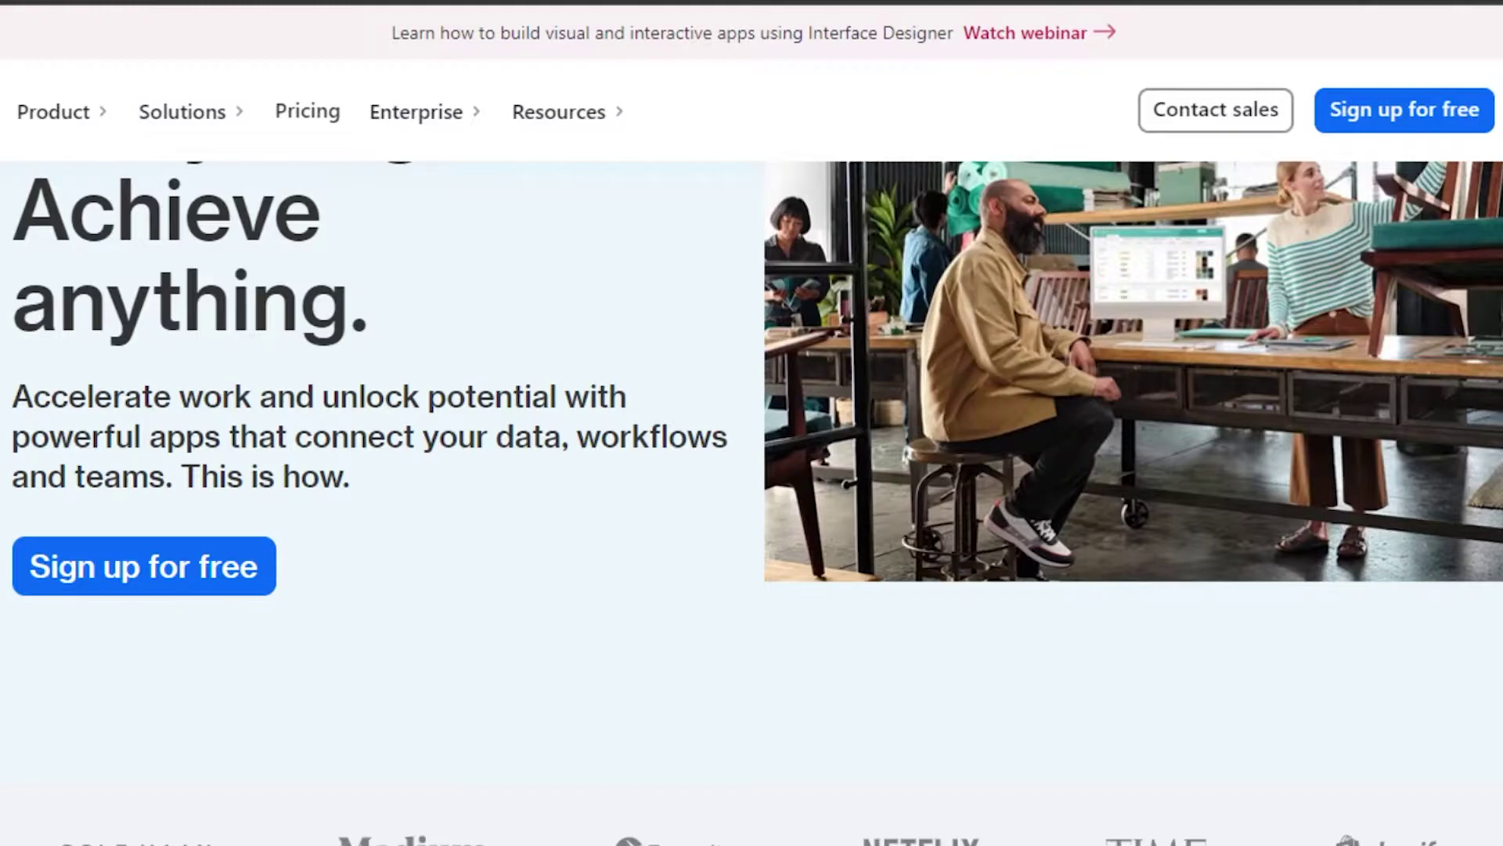
scroll(307, 657, down, 15)
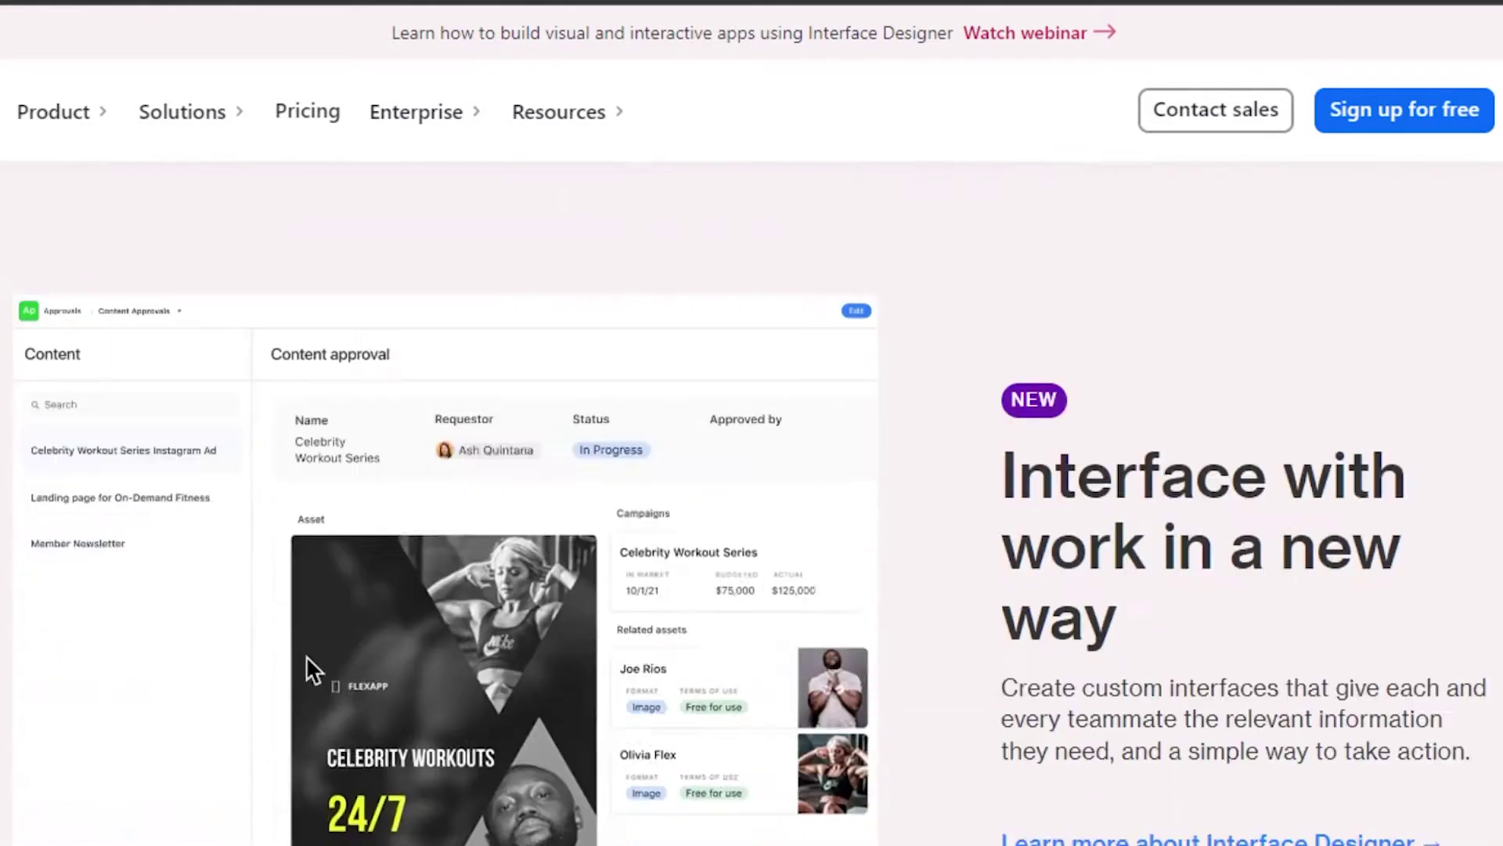
scroll(751, 501, up, 15)
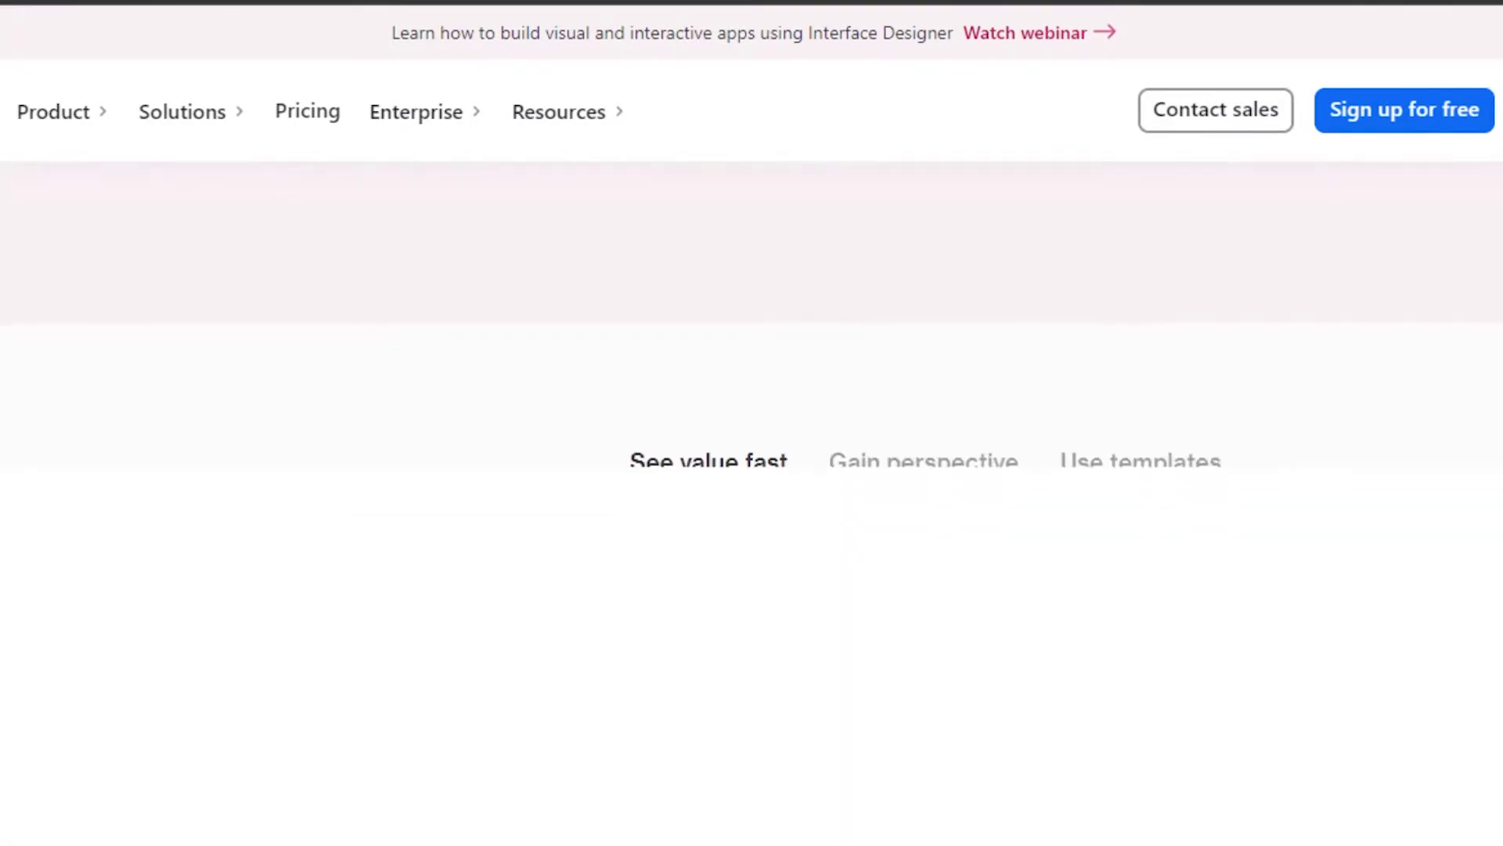
scroll(752, 501, up, 8)
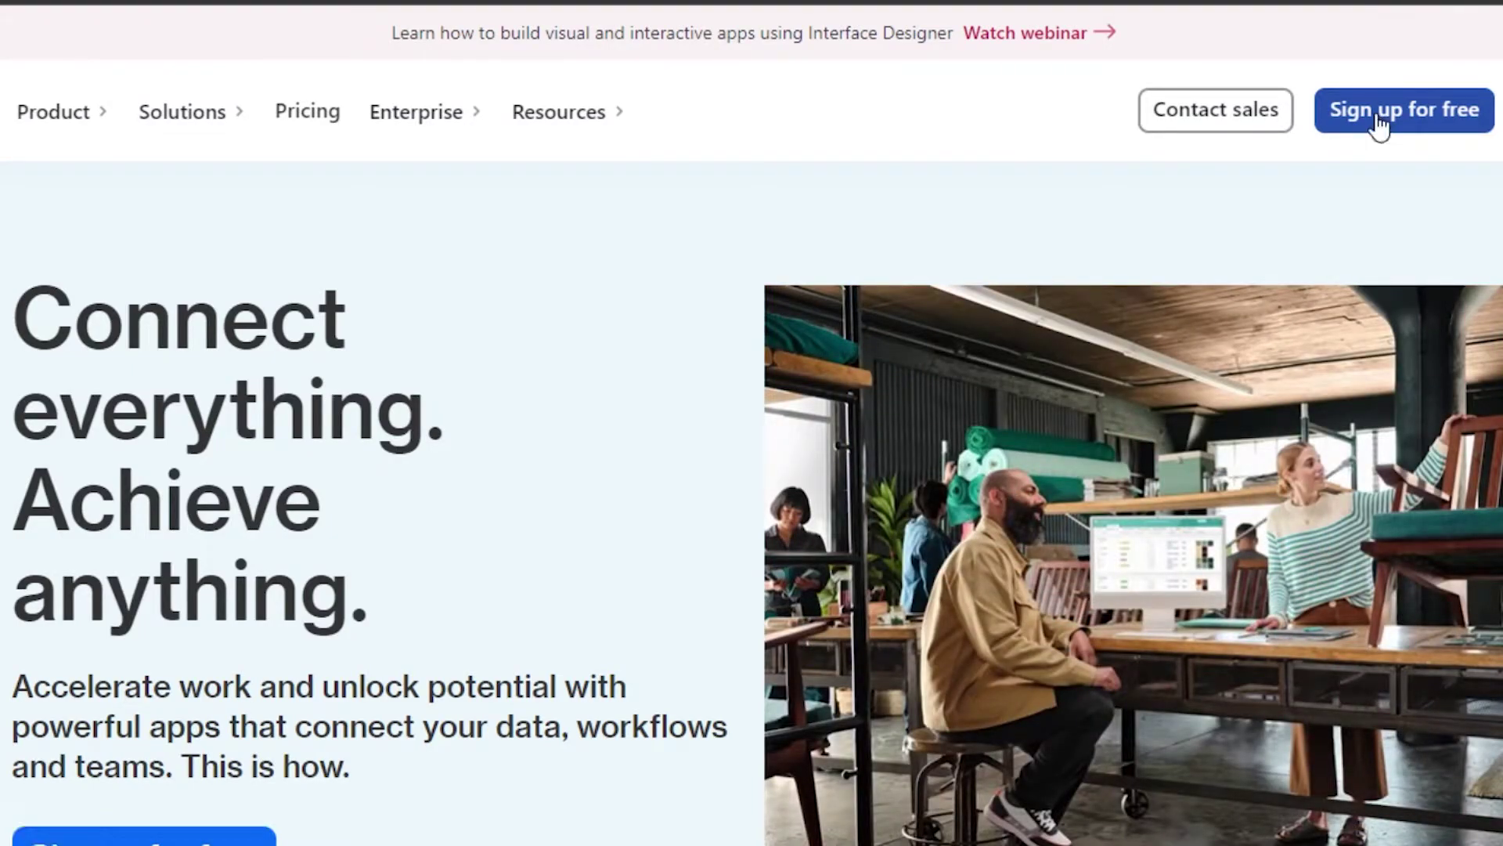
- Start the free account sign-up and look over the bases in My First Workspace
click(1379, 125)
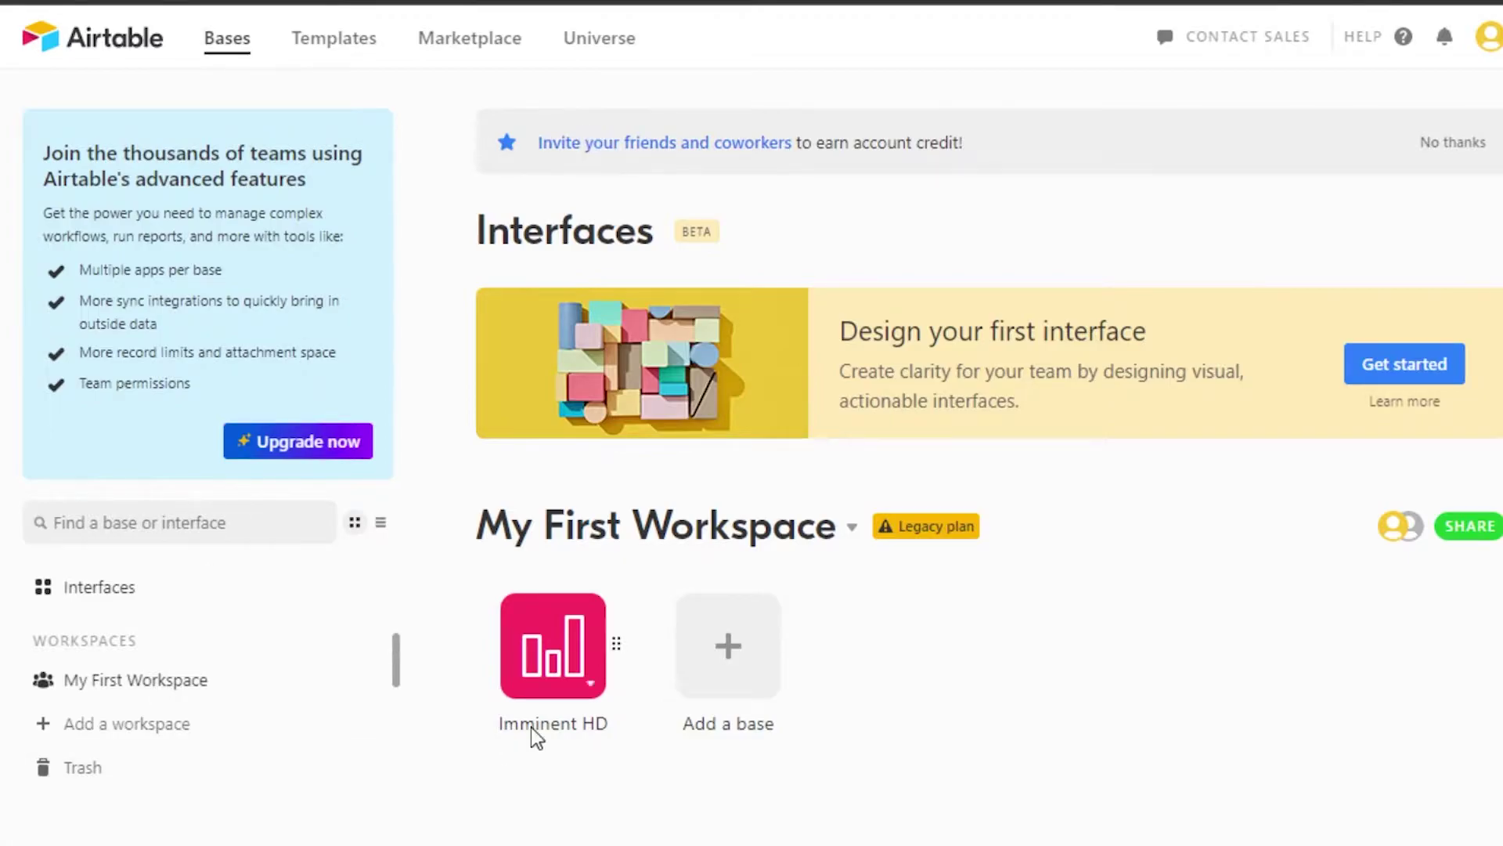
scroll(1395, 525, down, 3)
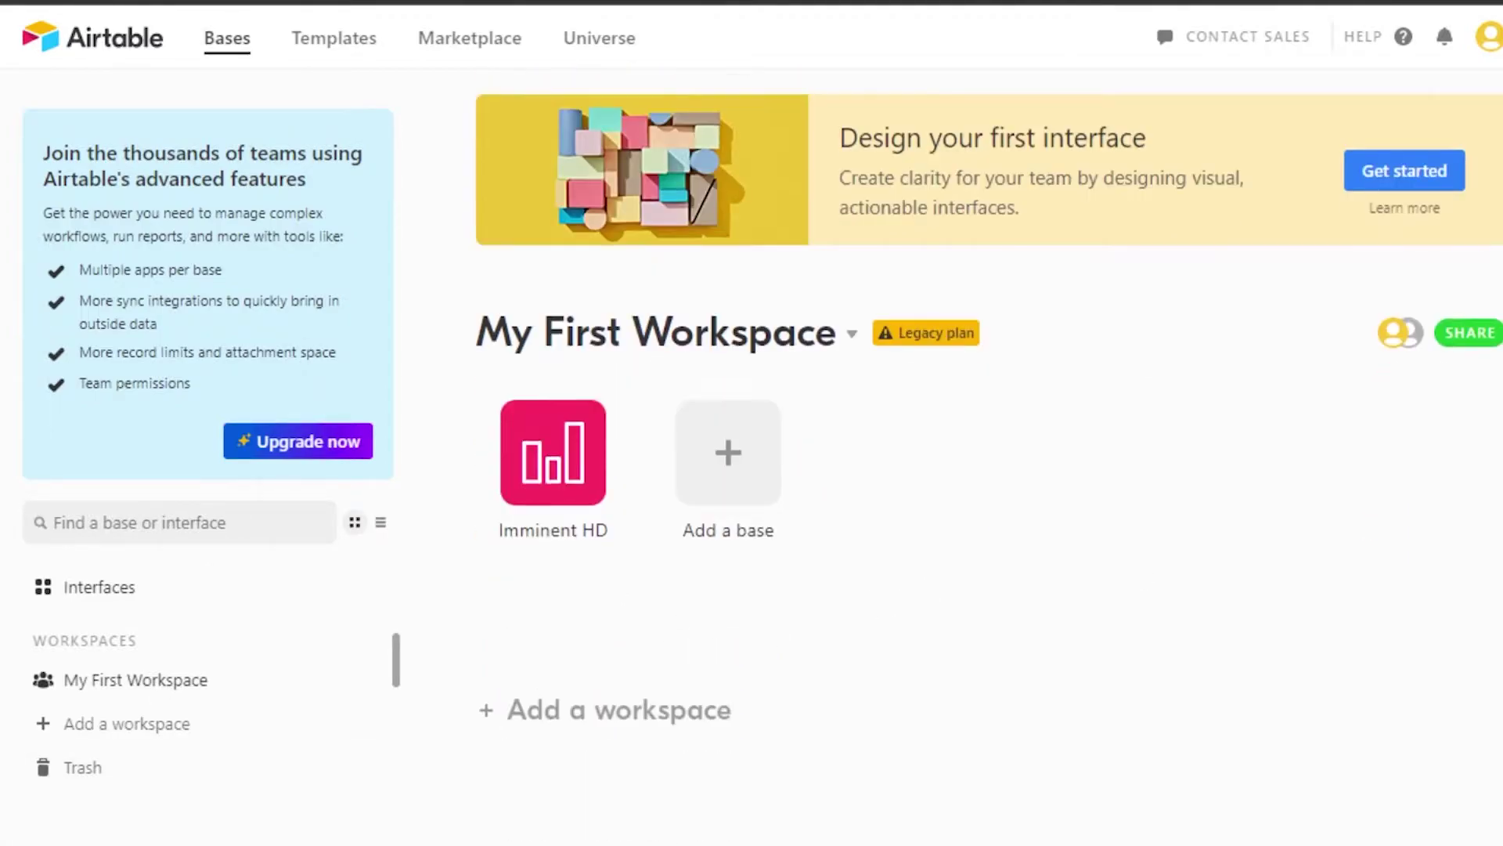
scroll(1395, 526, up, 3)
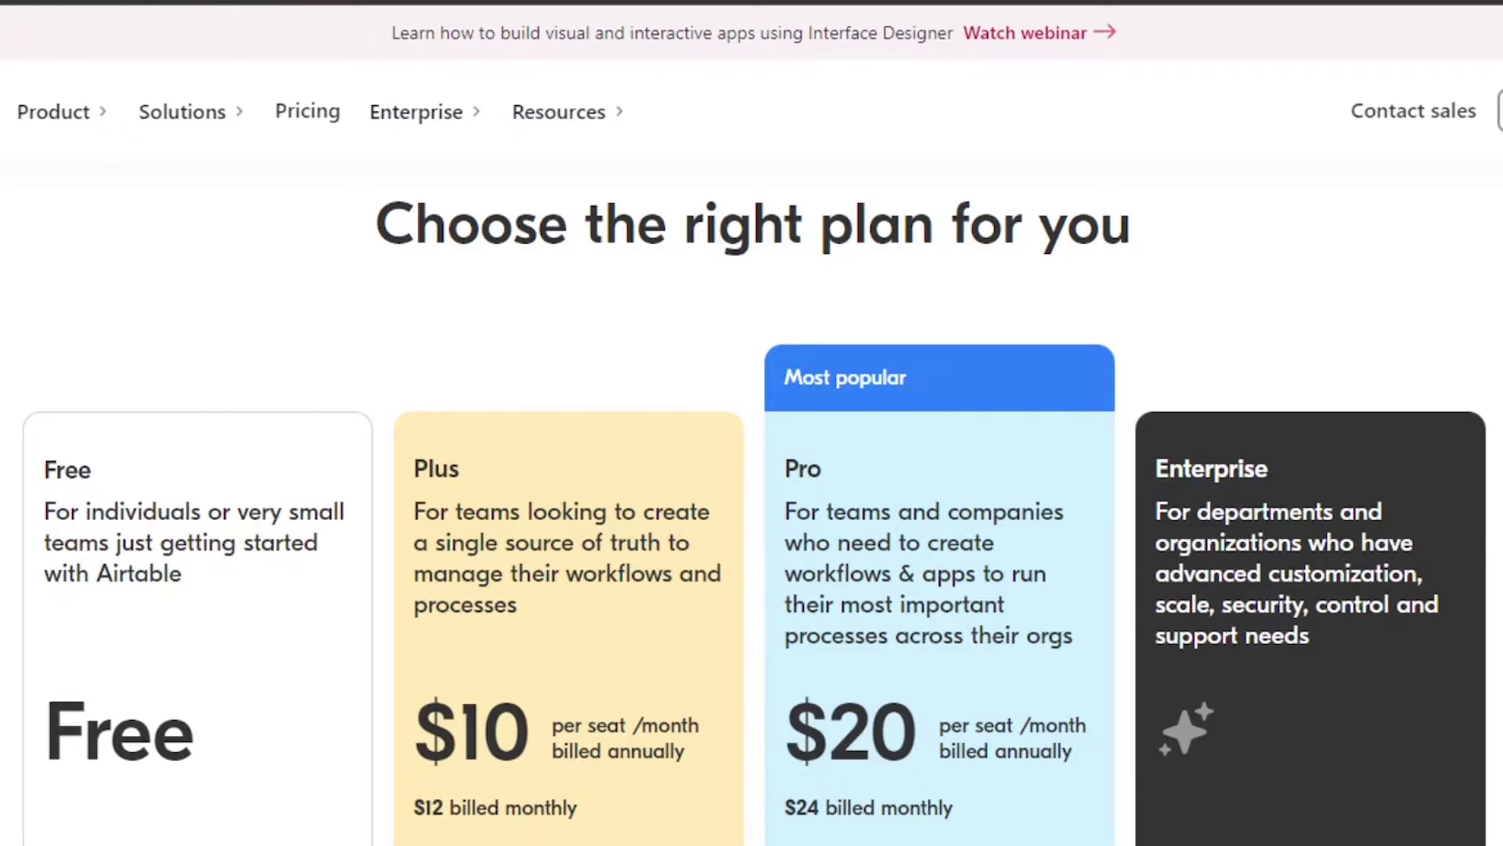
- Compare the prices and included features of the Free, Plus, Pro and Enterprise plans
scroll(752, 502, down, 3)
scroll(751, 501, up, 3)
scroll(752, 501, down, 2)
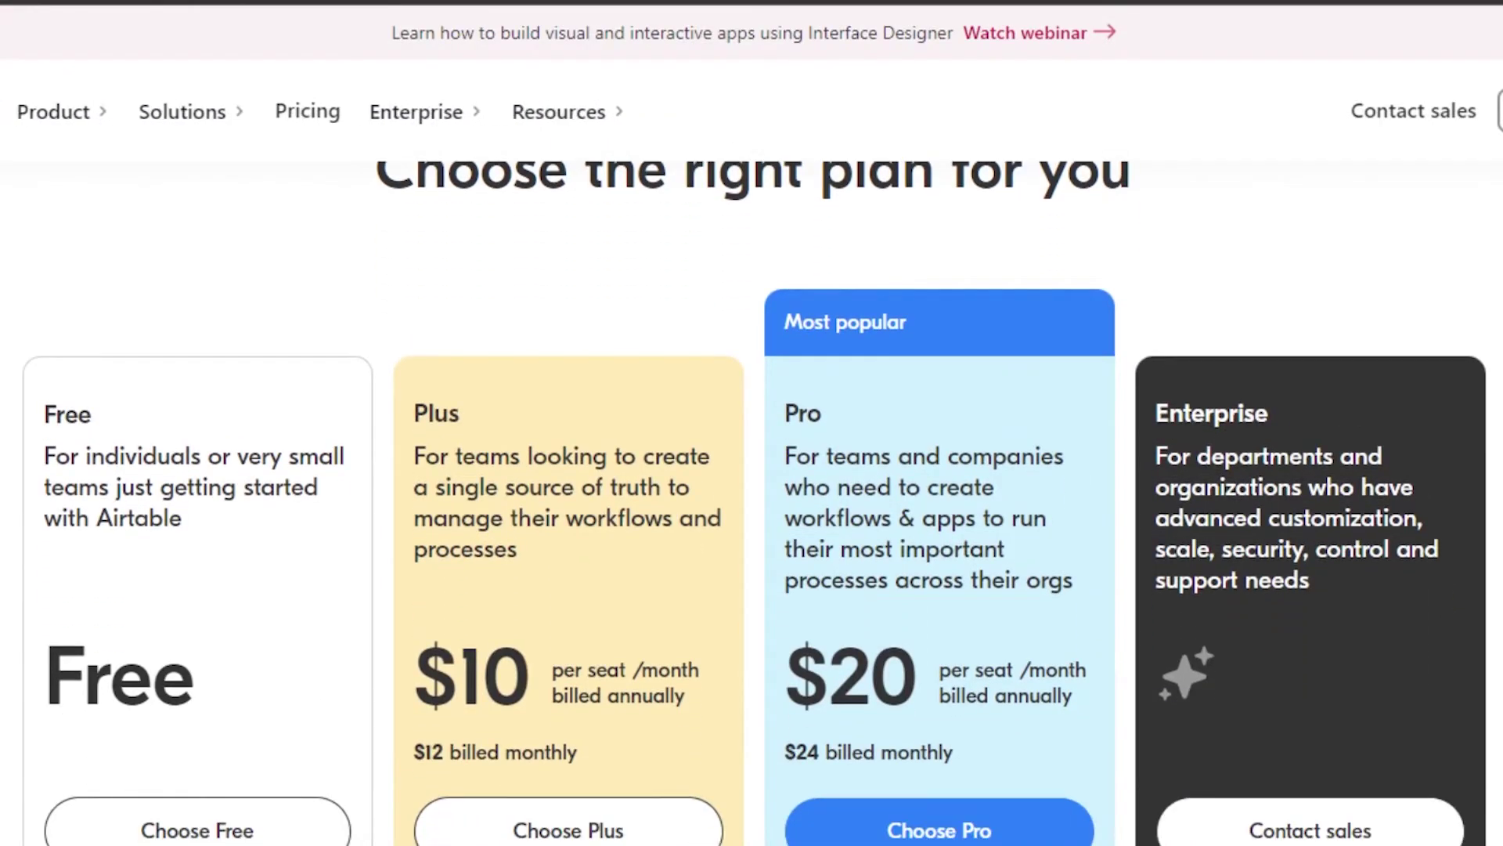
scroll(751, 501, down, 3)
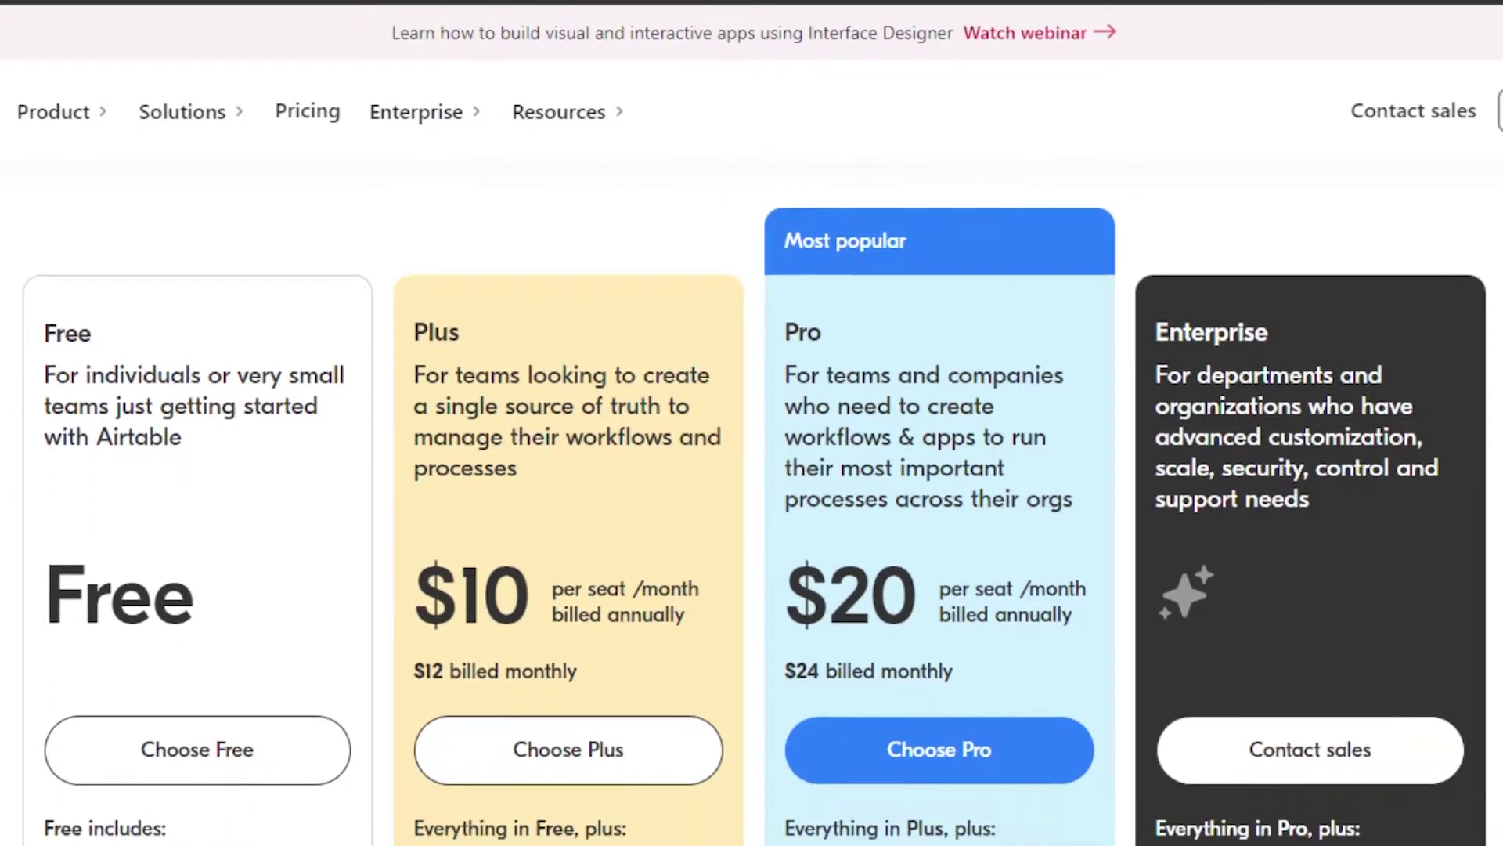
scroll(752, 502, up, 2)
scroll(752, 501, down, 1)
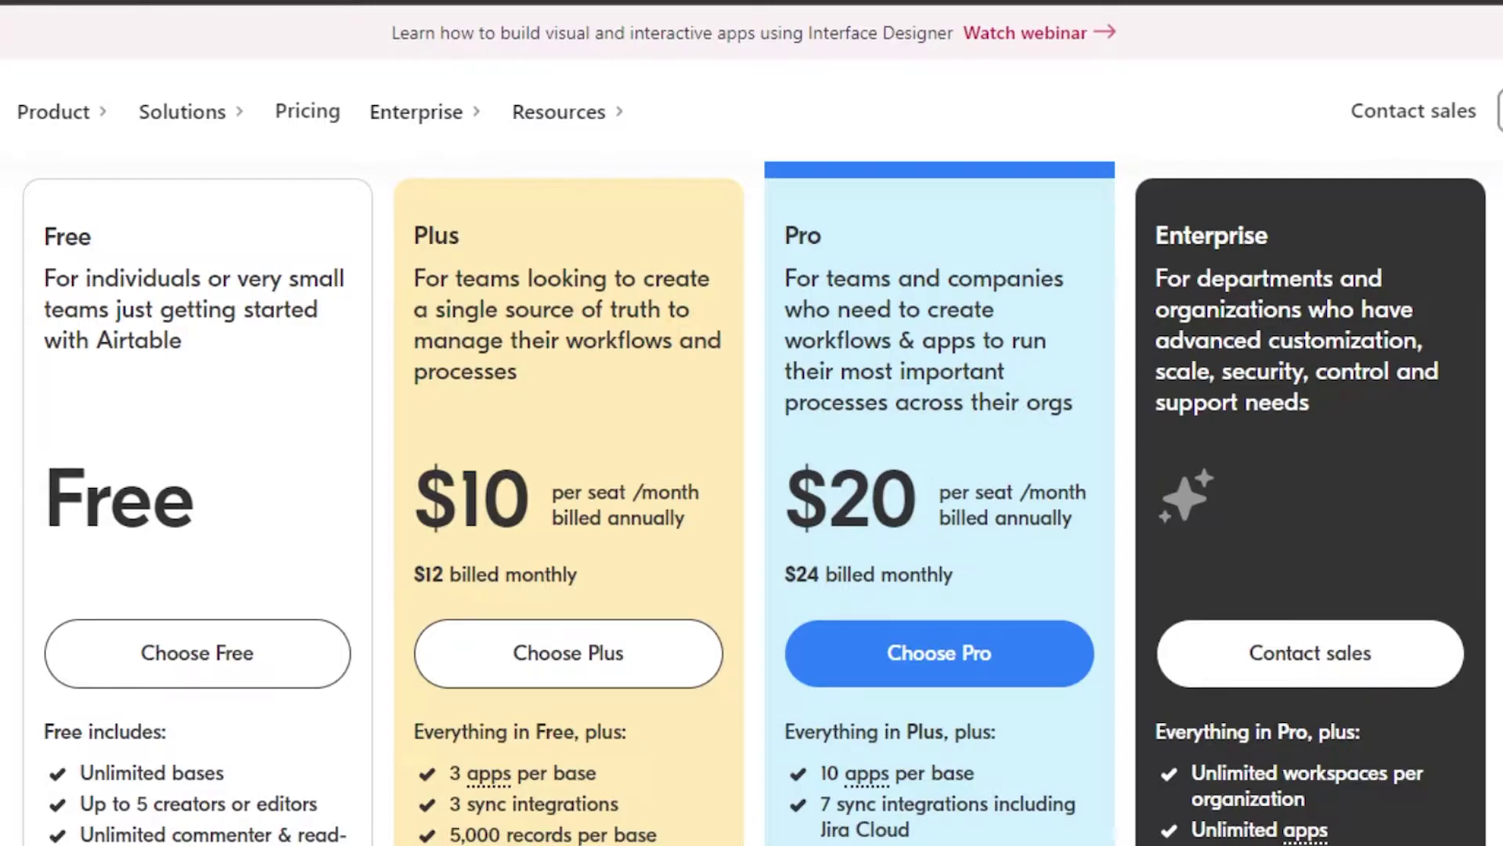
scroll(752, 501, down, 3)
scroll(752, 501, up, 3)
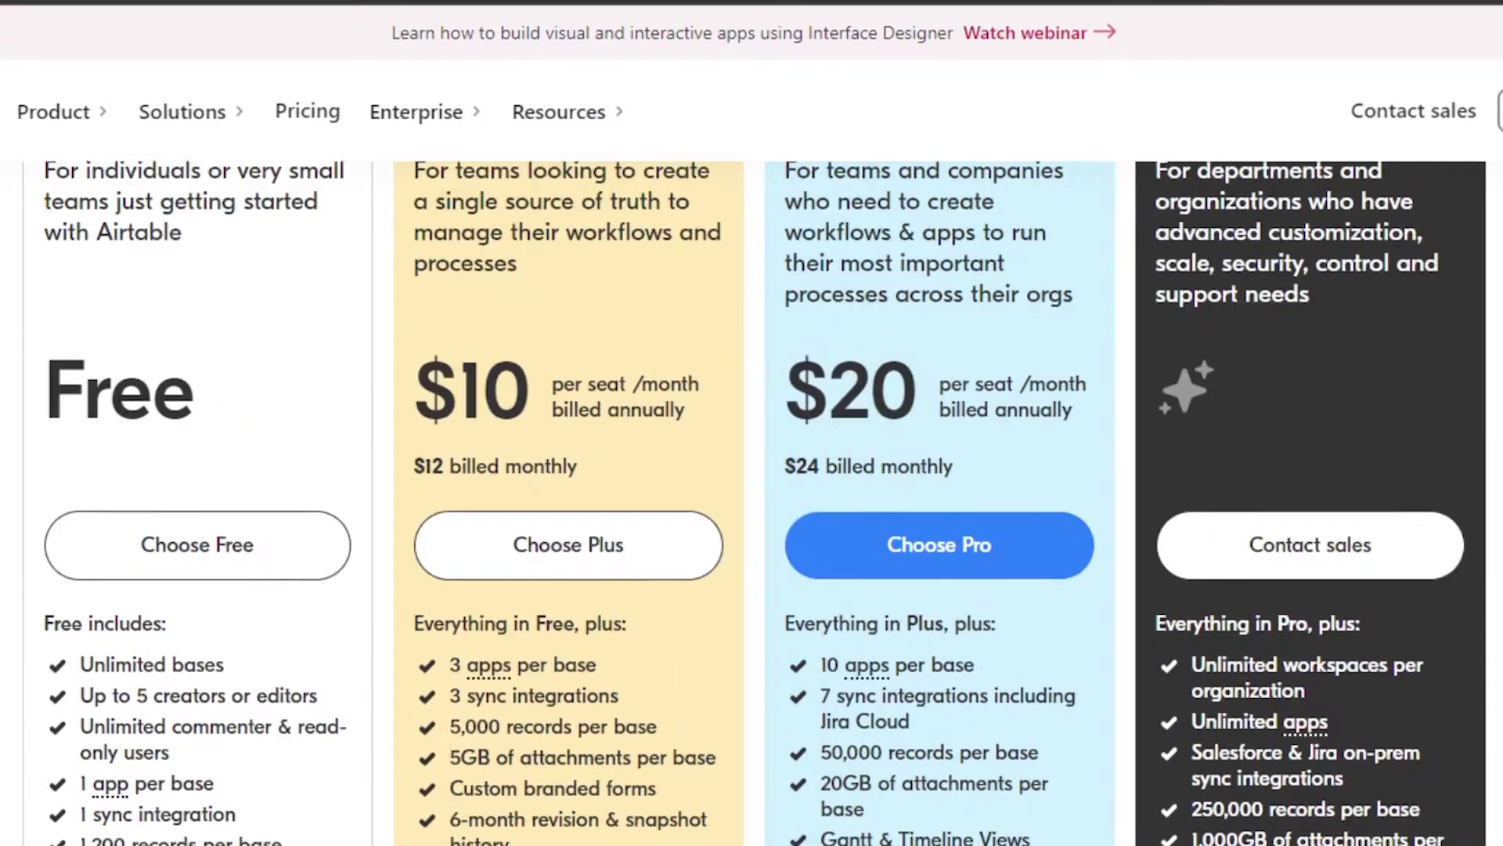
scroll(752, 501, down, 3)
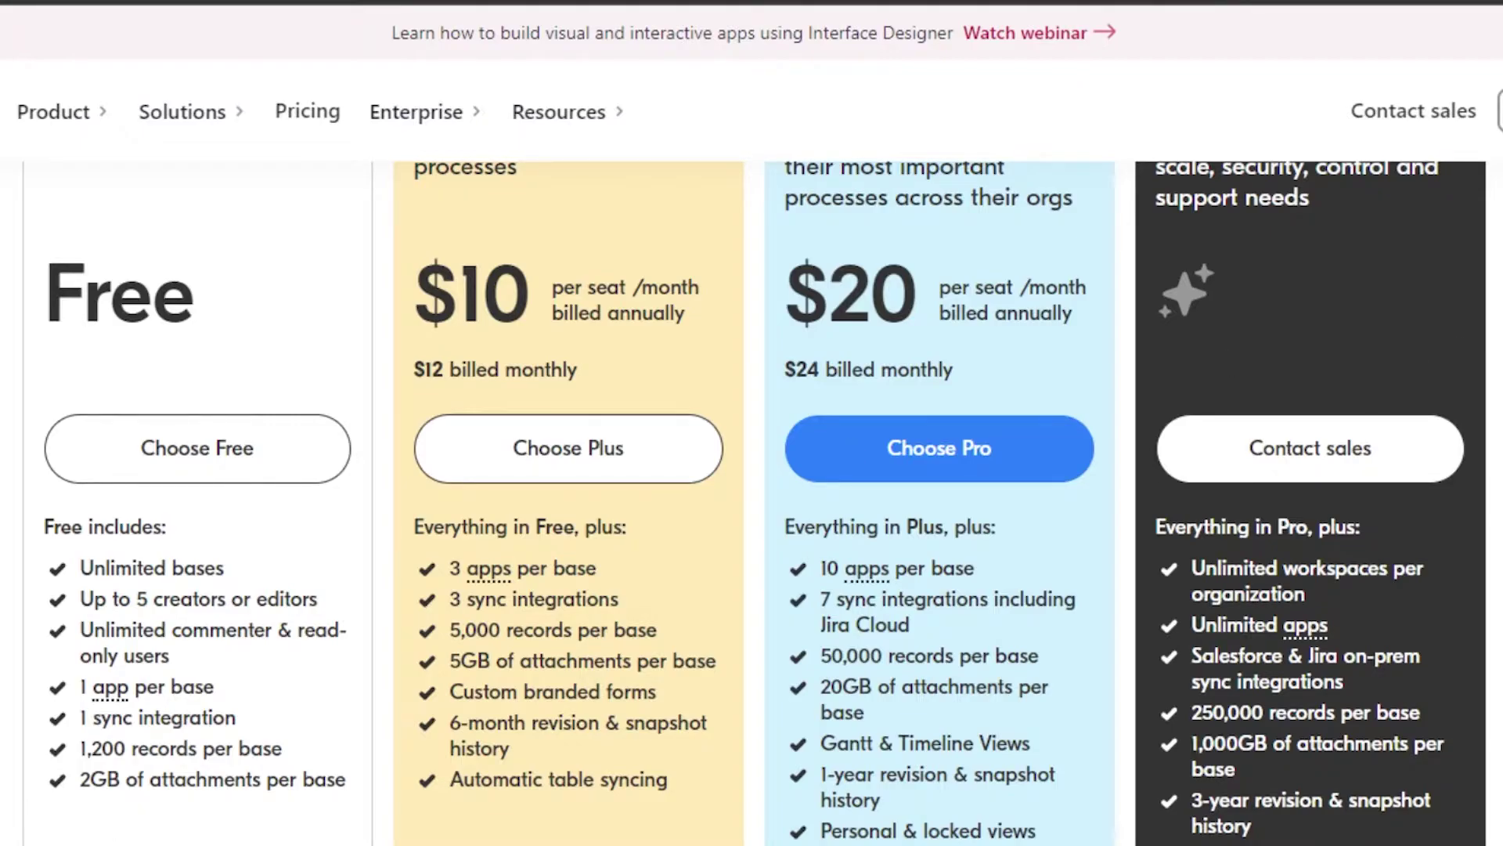
scroll(751, 501, up, 2)
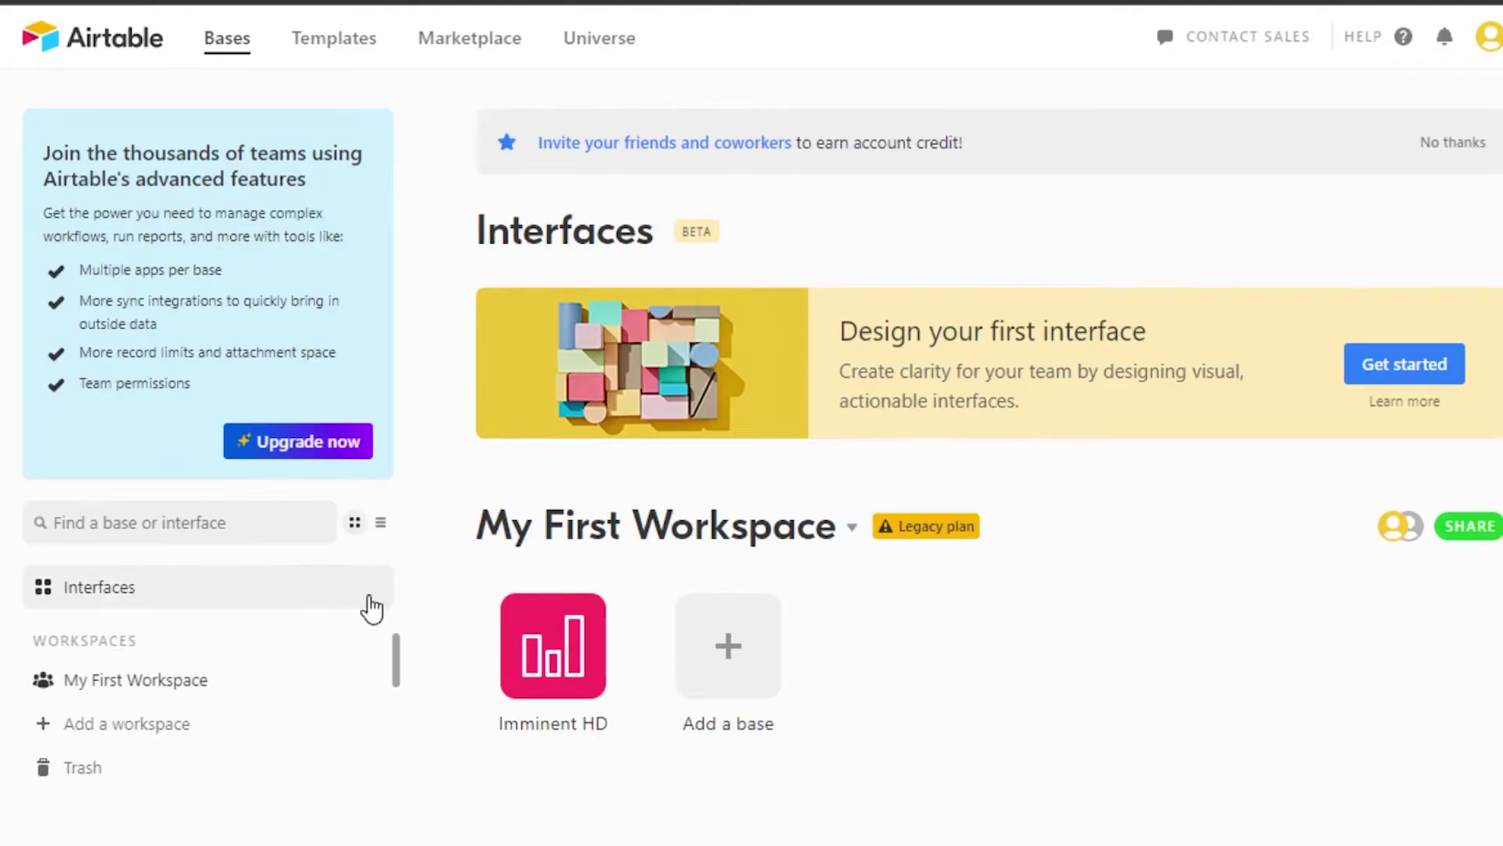
- Open the template gallery from the workspace dashboard
scroll(376, 607, down, 1)
scroll(491, 643, down, 1)
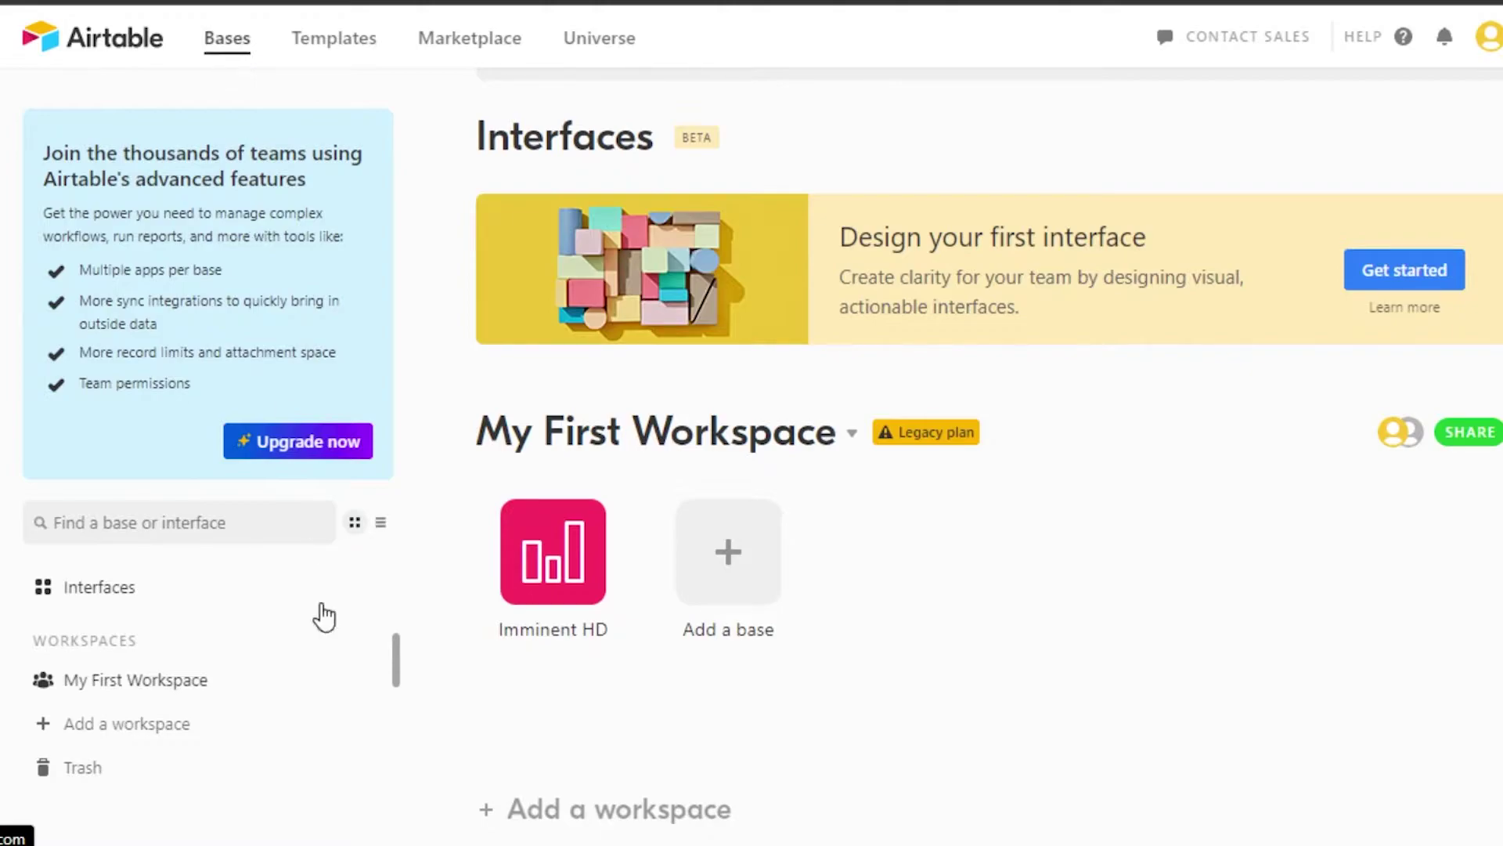
drag(396, 657, 396, 624)
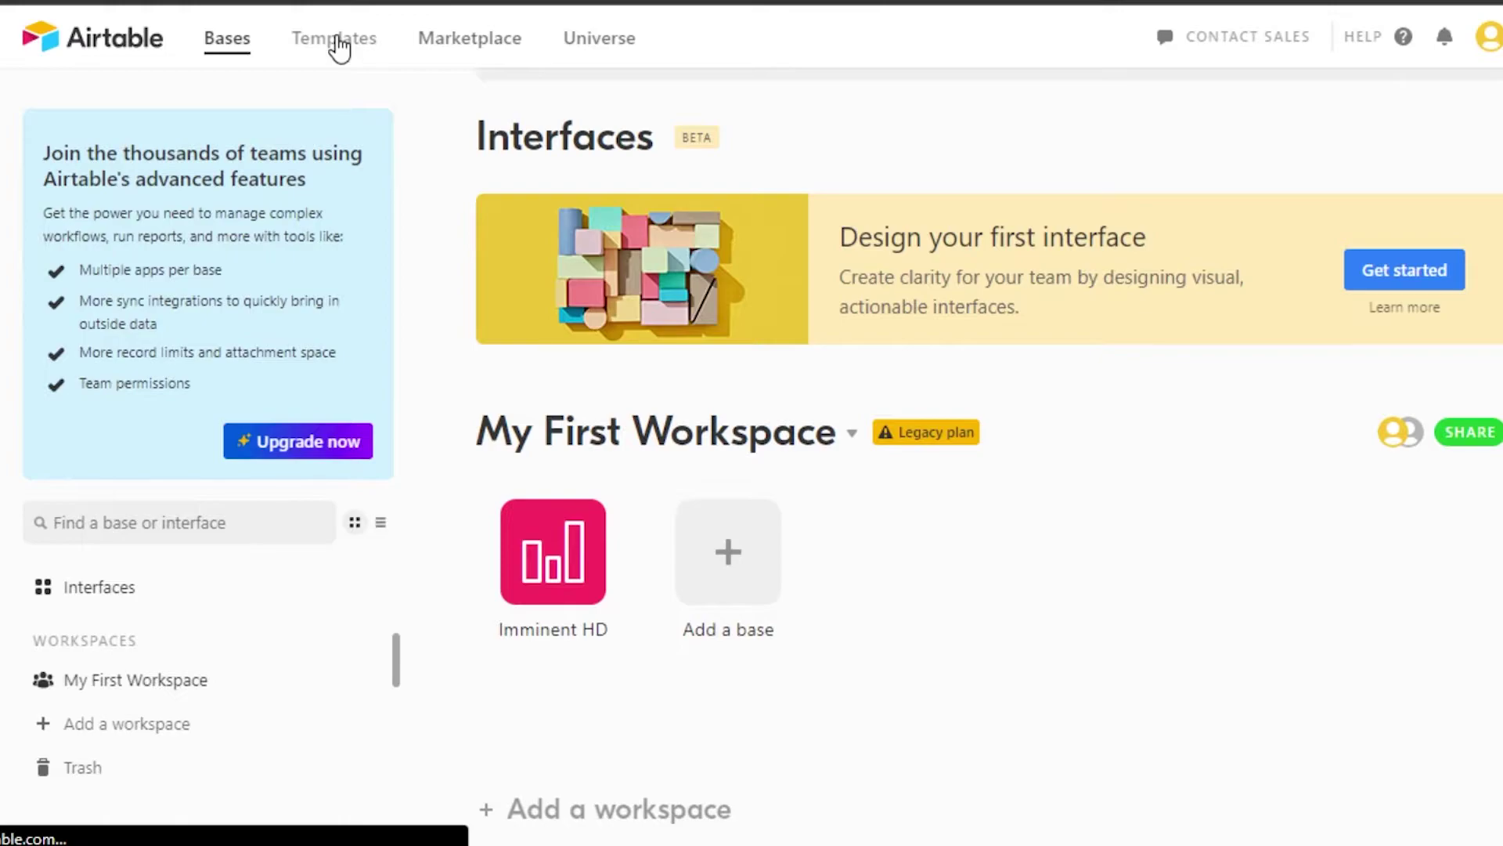
click(339, 49)
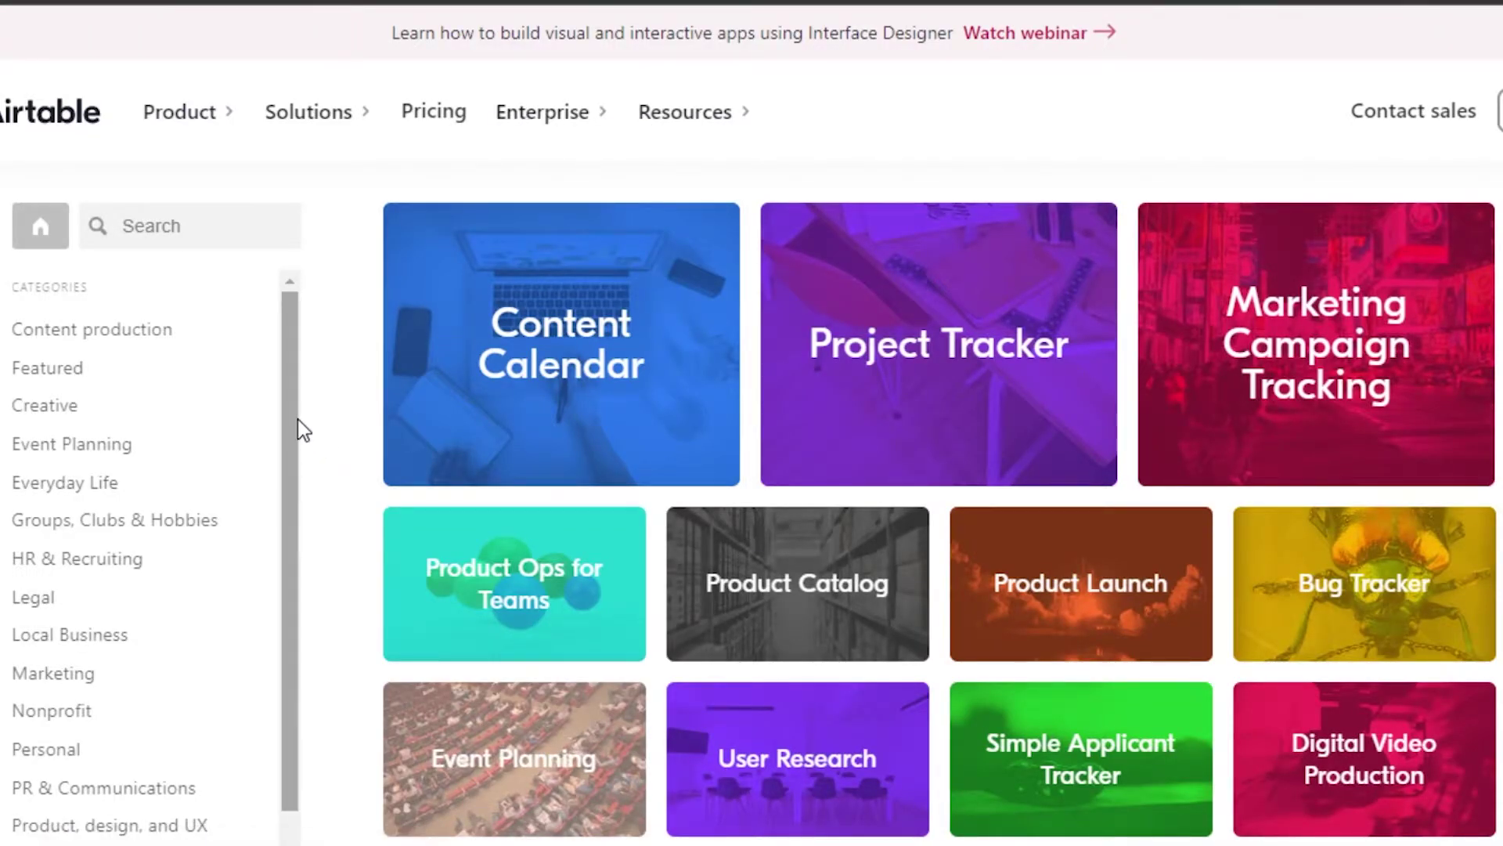
- Look through the gallery's featured templates and category list, and open the Marketing category
scroll(290, 525, down, 1)
scroll(290, 525, up, 1)
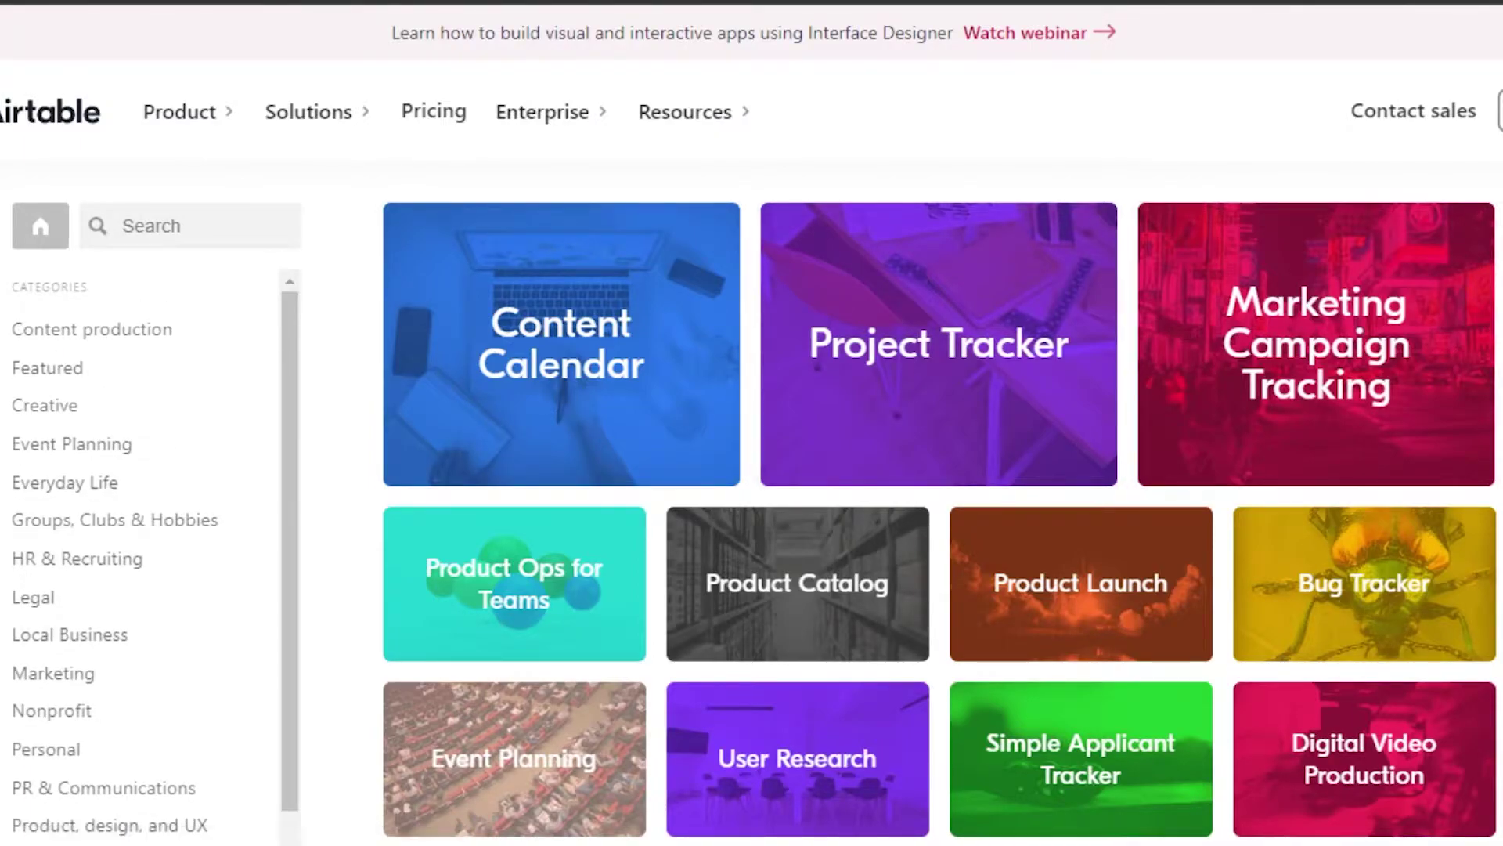
scroll(940, 470, down, 5)
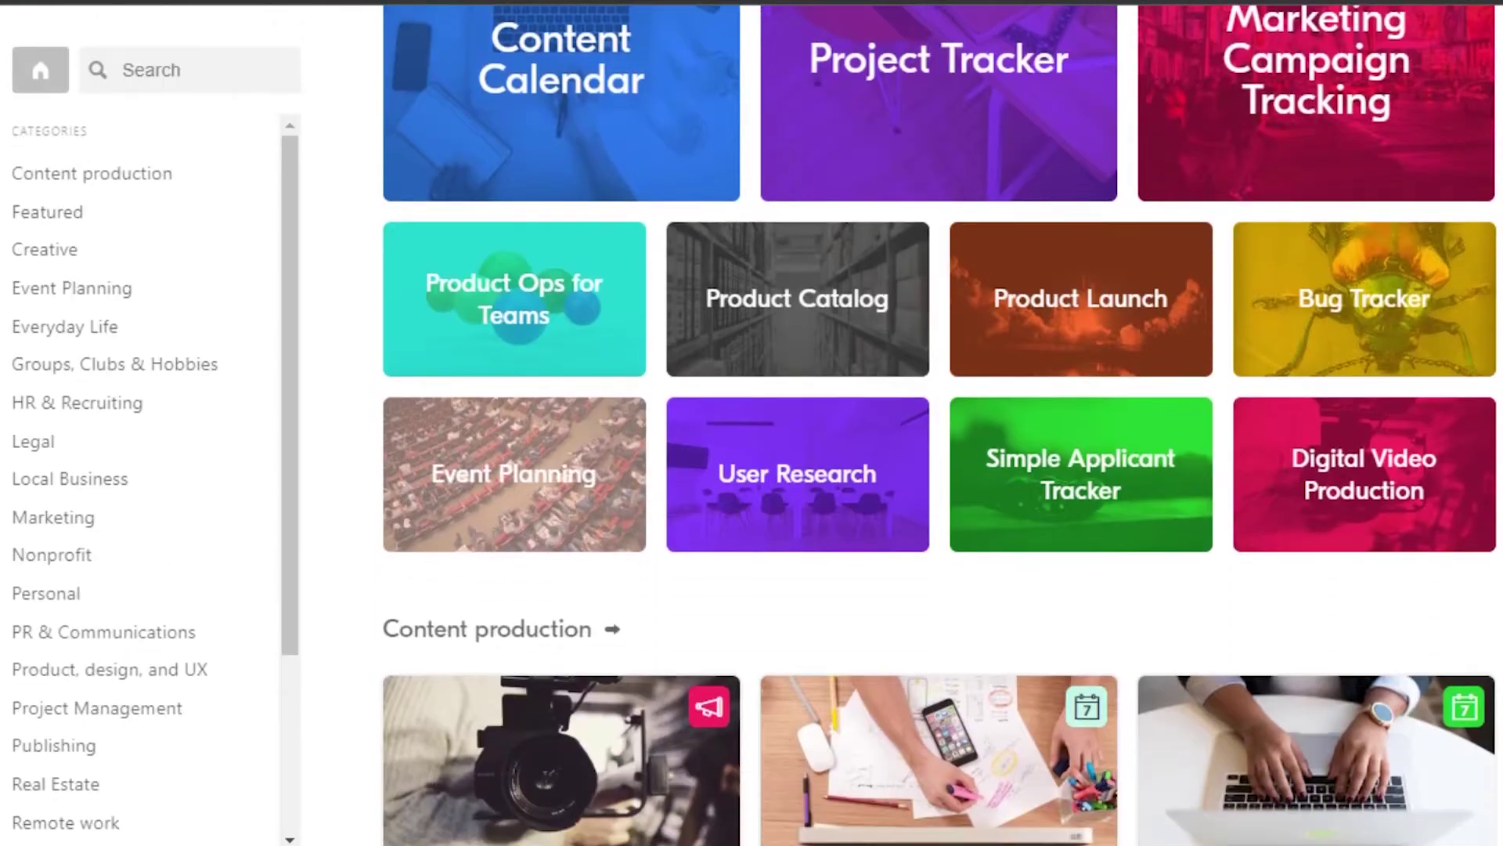
scroll(939, 470, down, 10)
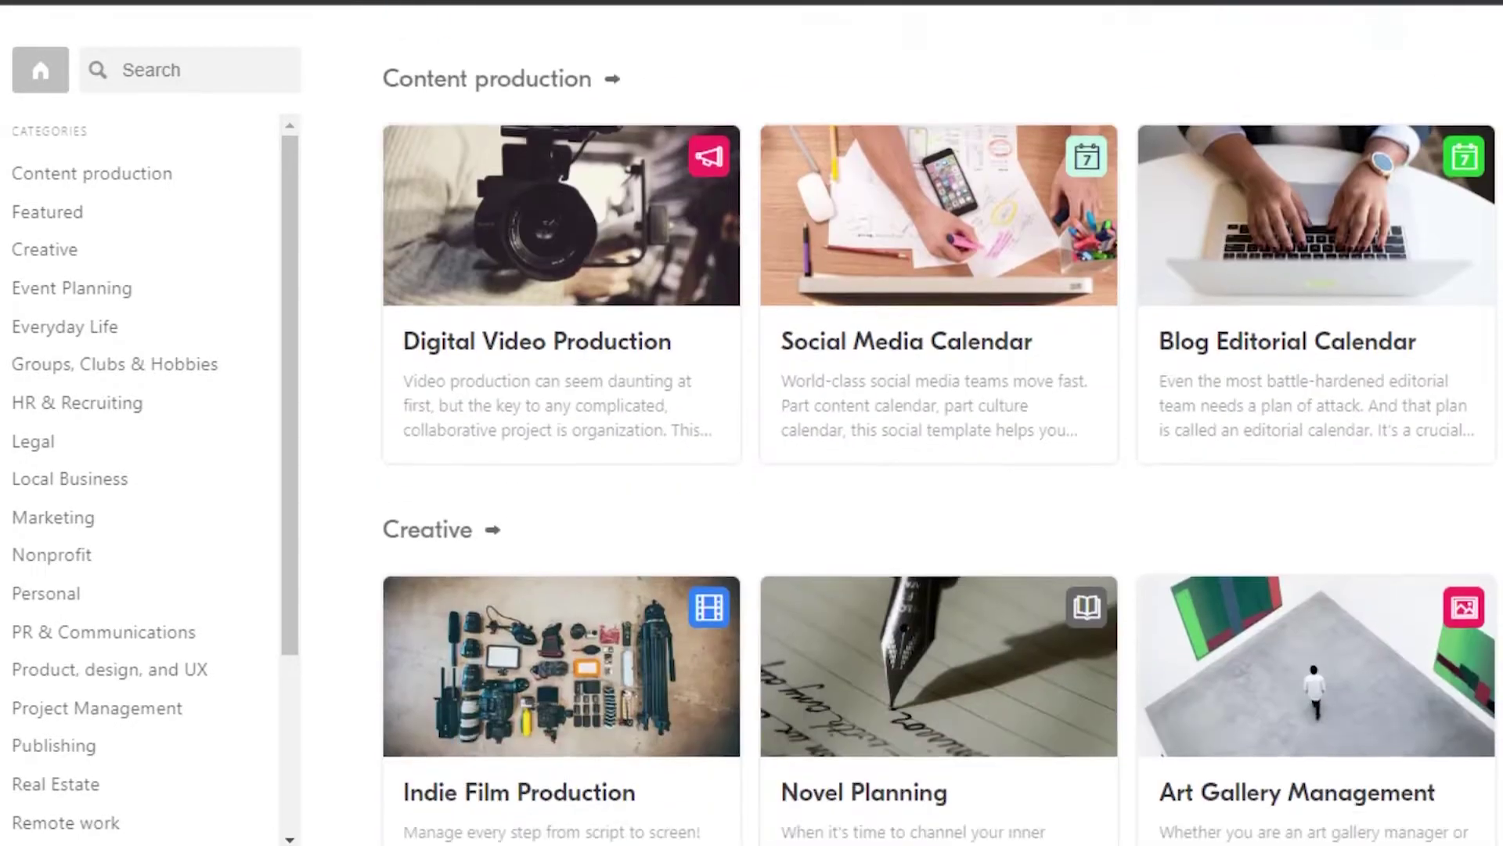
scroll(561, 191, down, 13)
scroll(561, 190, up, 11)
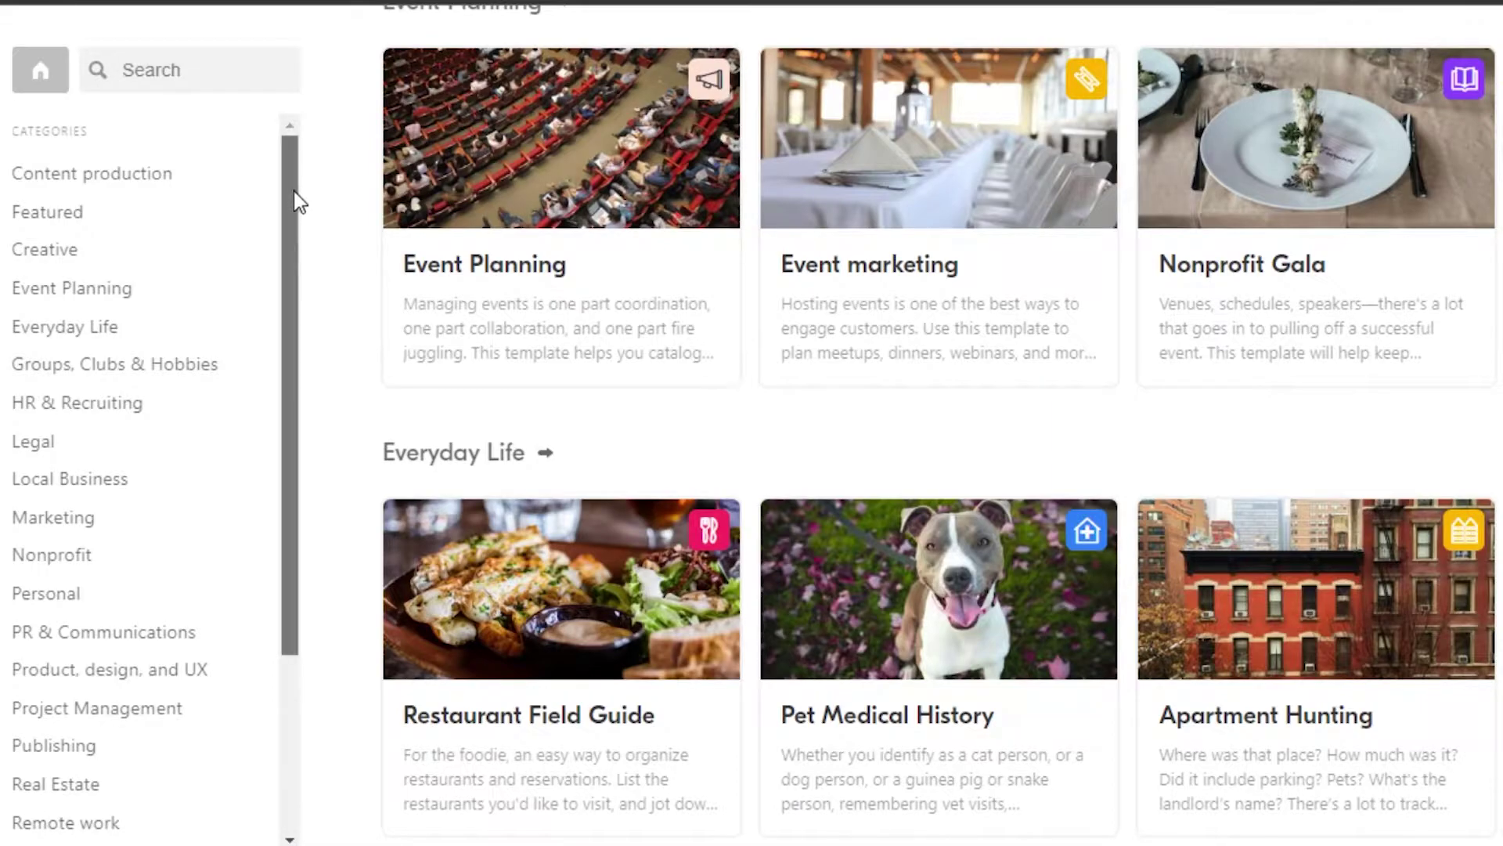
drag(295, 192, 293, 383)
scroll(289, 235, up, 3)
drag(292, 184, 315, 366)
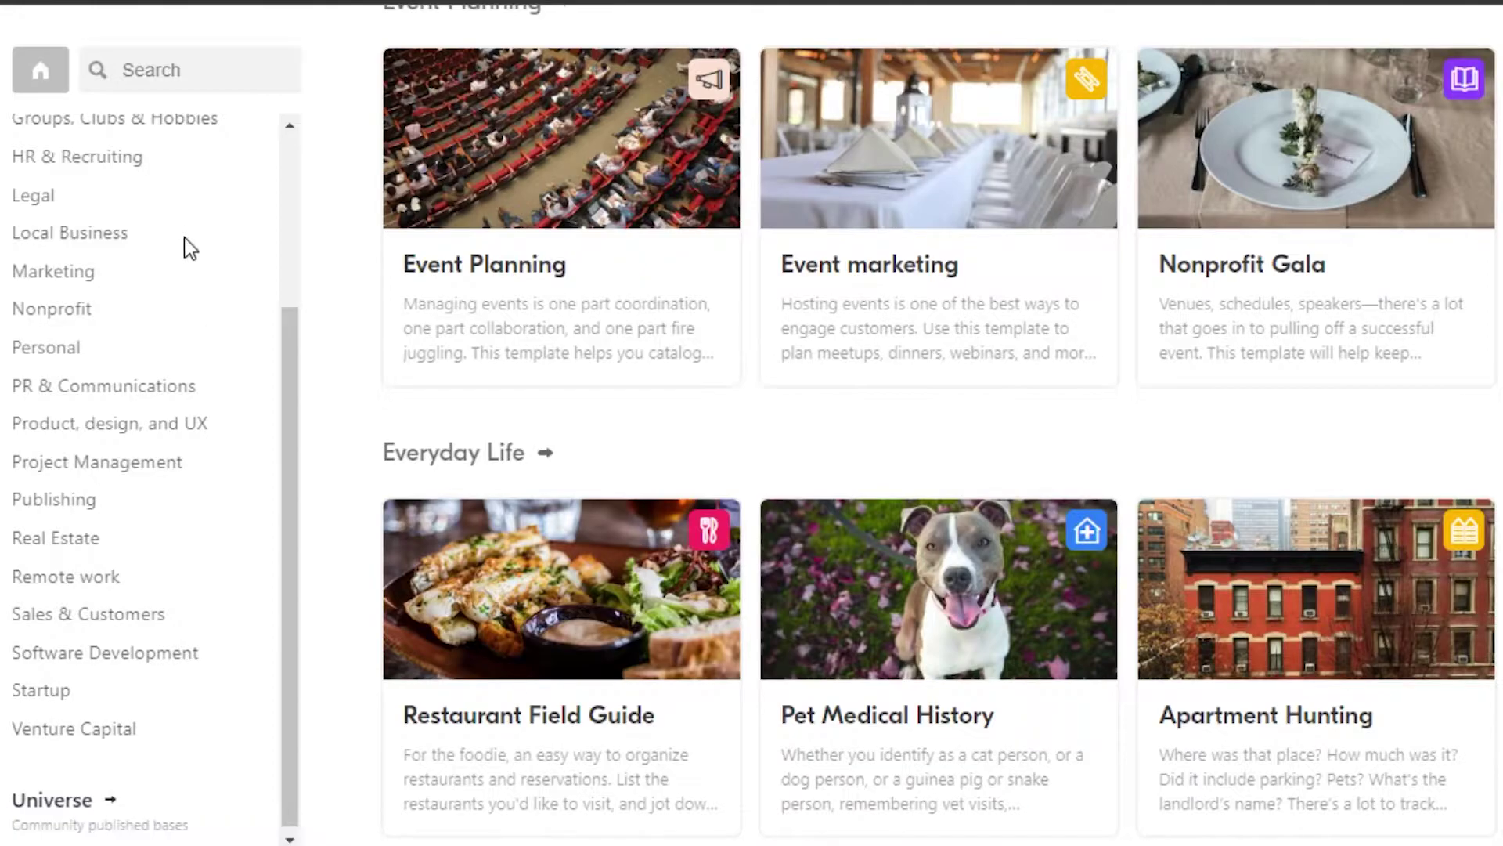
click(87, 274)
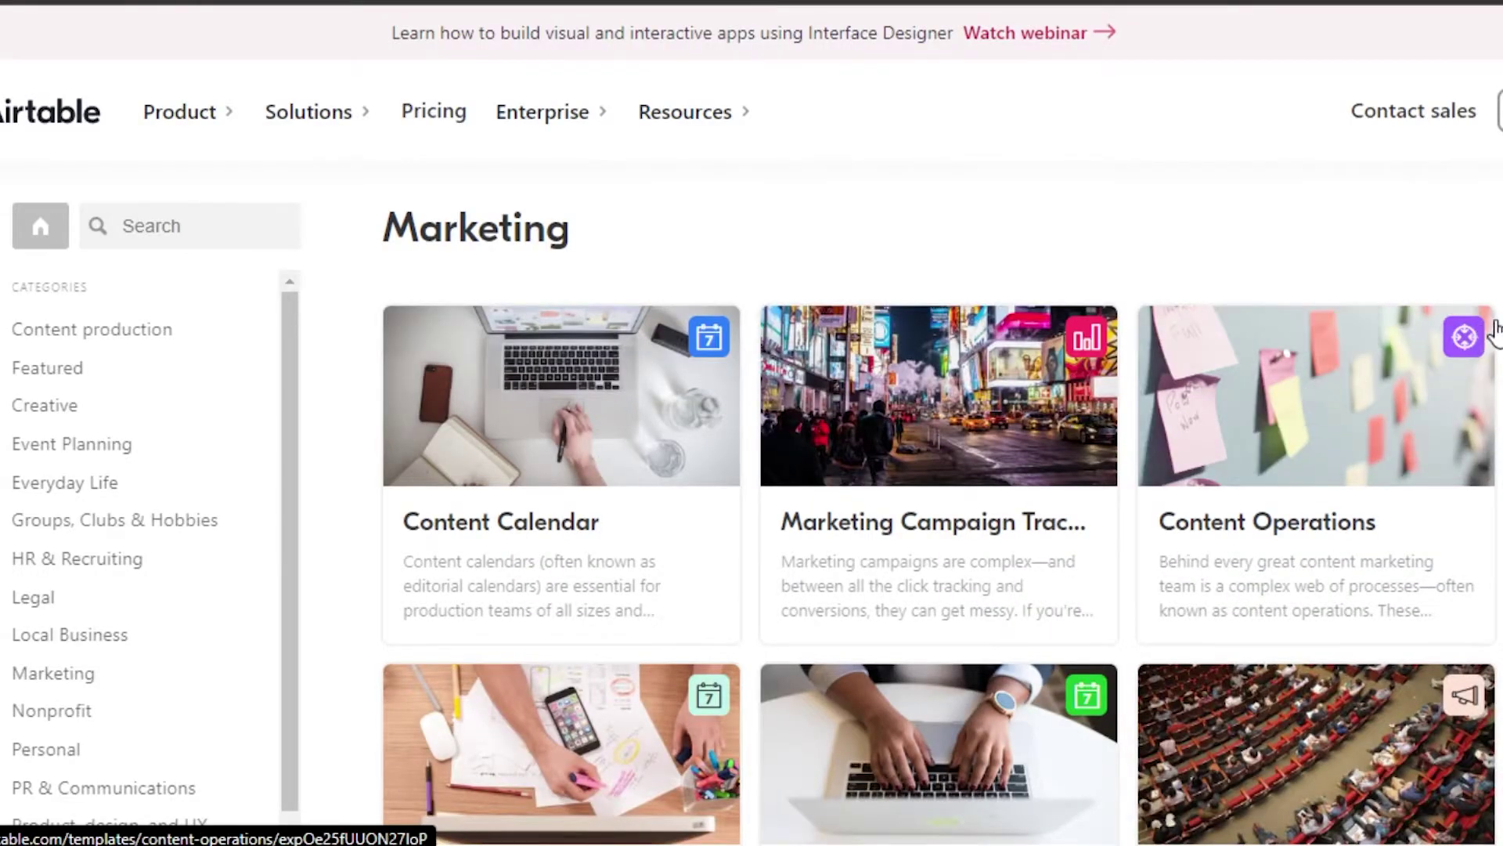
- Browse the templates offered in the Marketing category, from Content Operations down the page
click(1274, 429)
scroll(938, 423, down, 9)
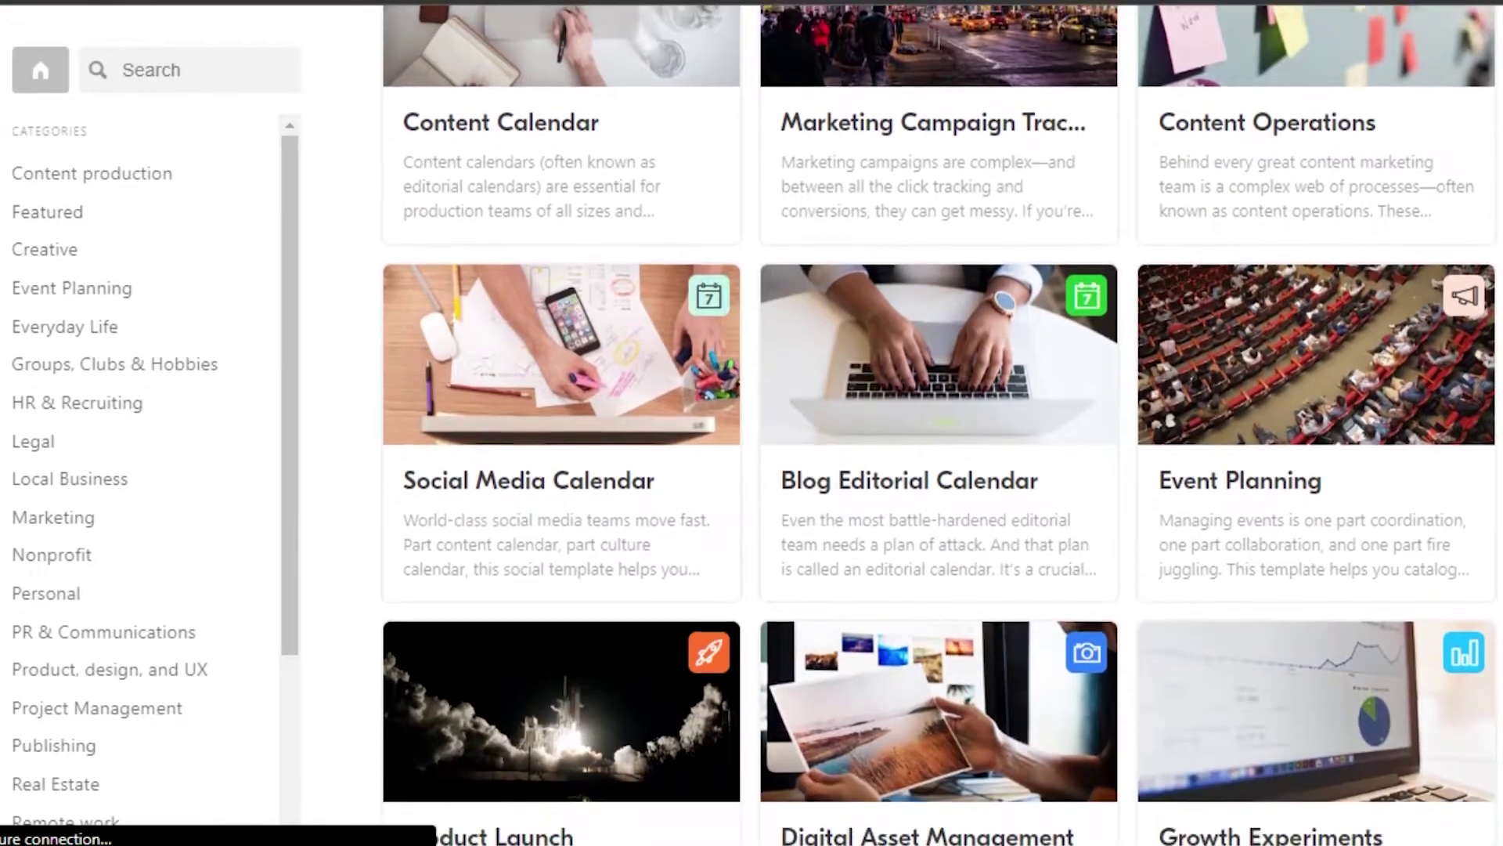
scroll(938, 423, down, 10)
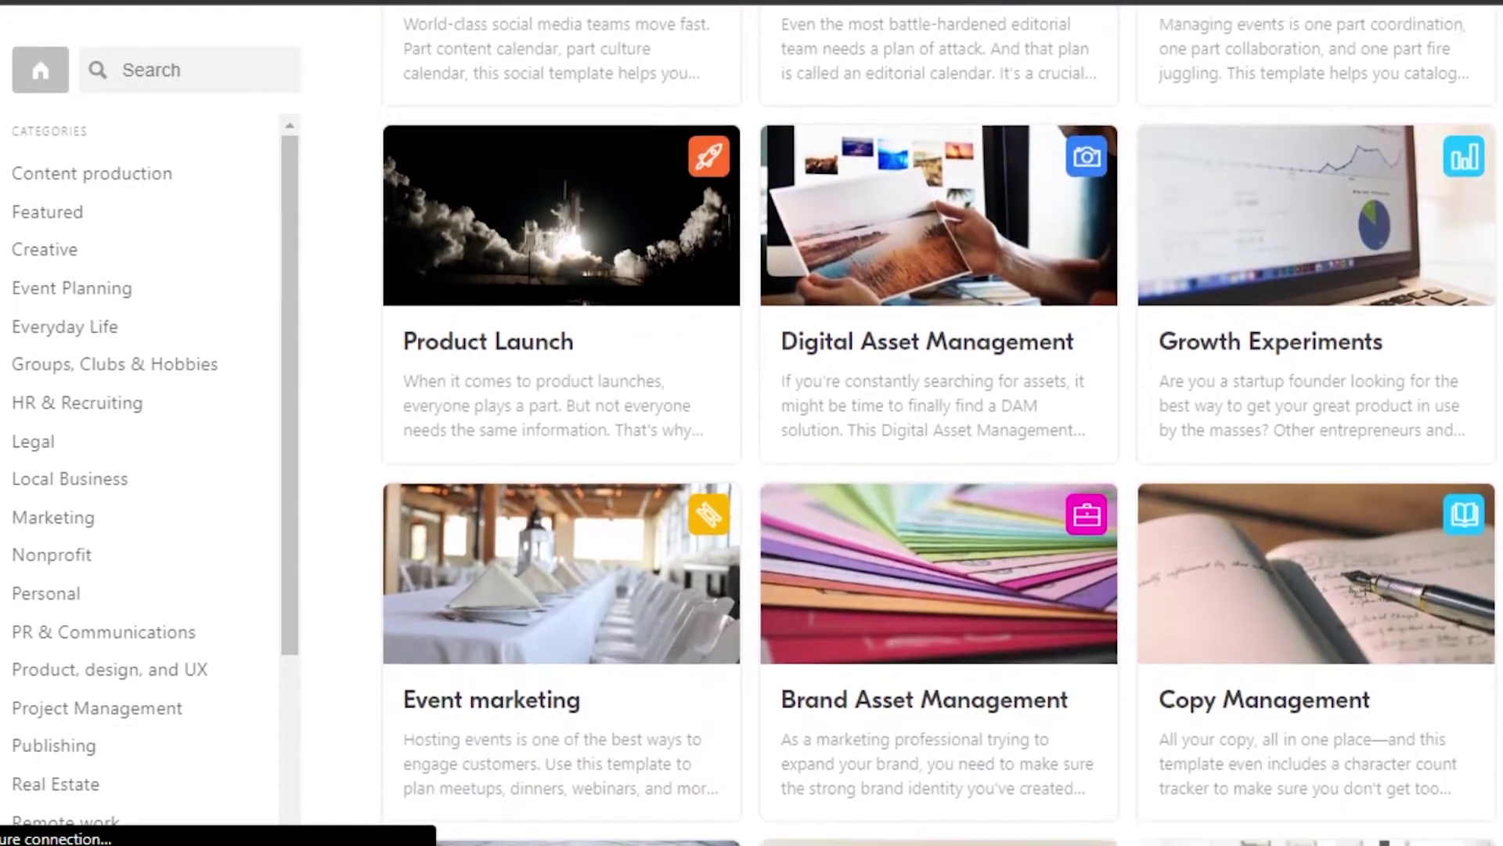
scroll(938, 423, down, 4)
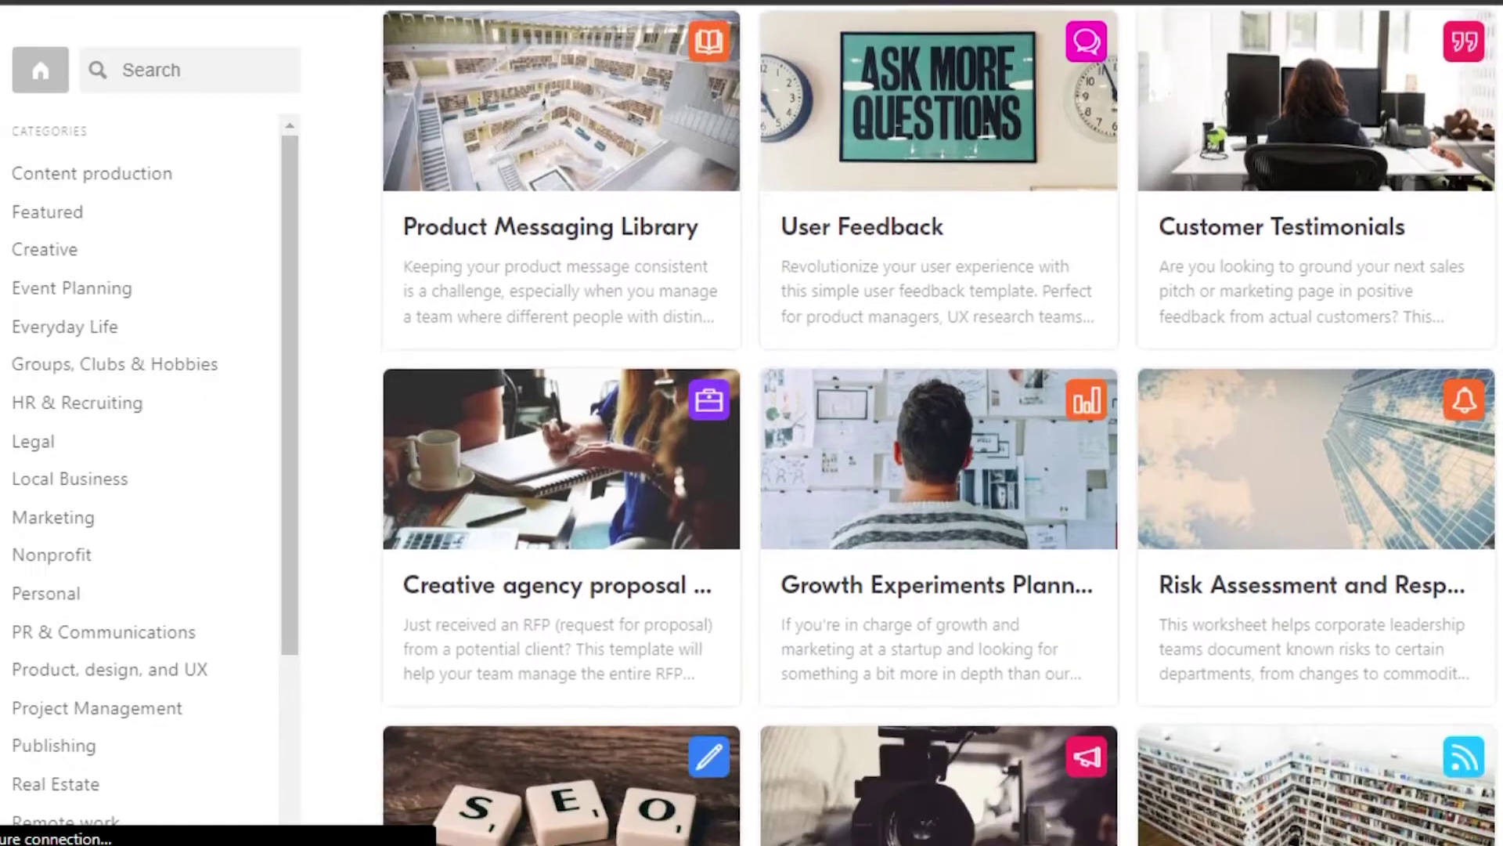
- Look through the rest of the Marketing templates, from Content Calendar down to Event marketing and Copy Management
scroll(938, 423, up, 13)
scroll(938, 422, up, 3)
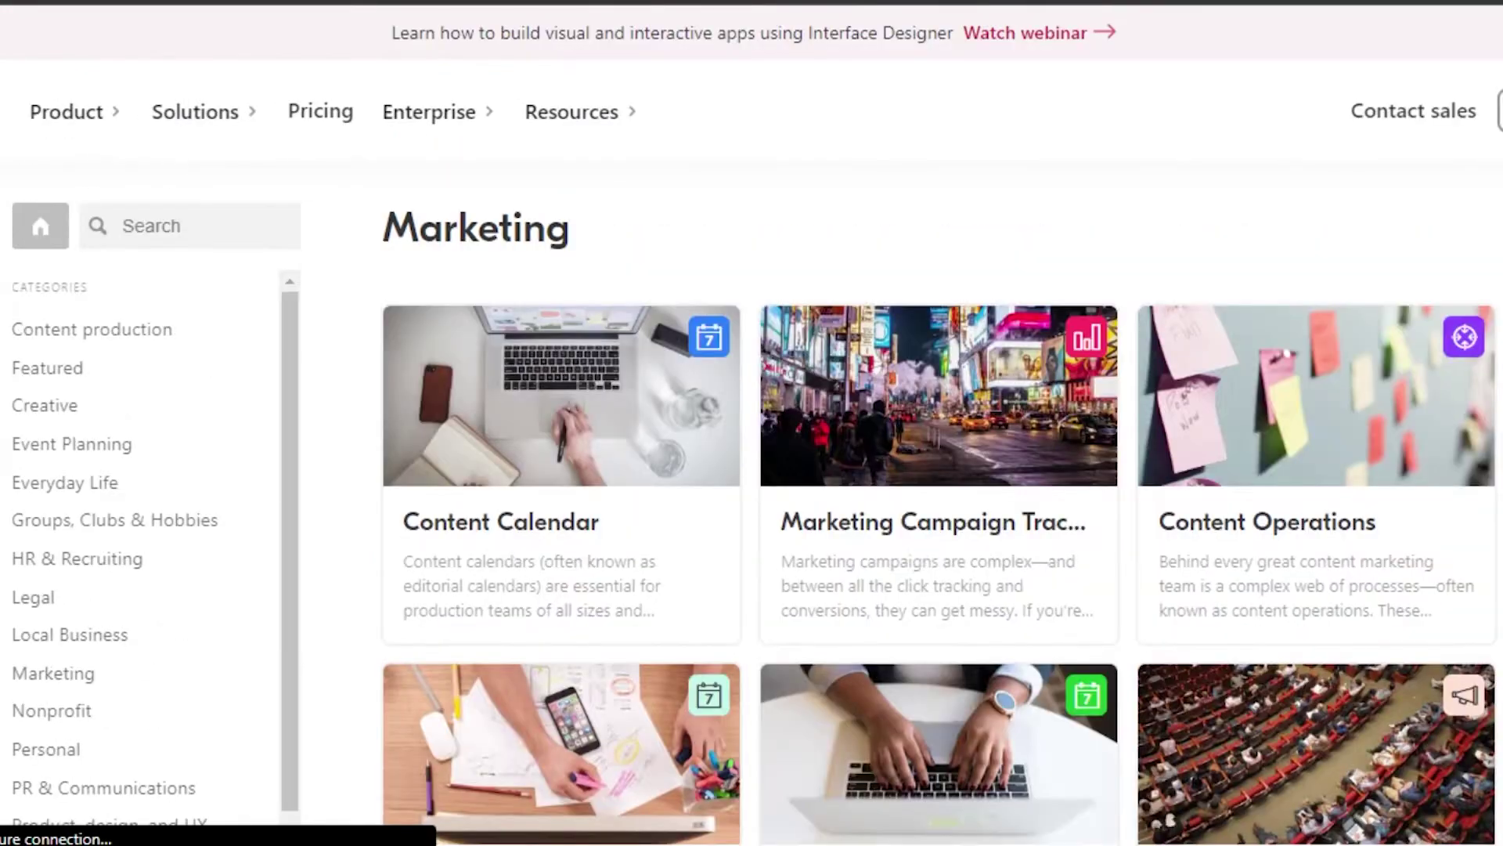
scroll(938, 422, down, 4)
scroll(938, 422, up, 1)
scroll(938, 422, down, 13)
scroll(938, 423, down, 11)
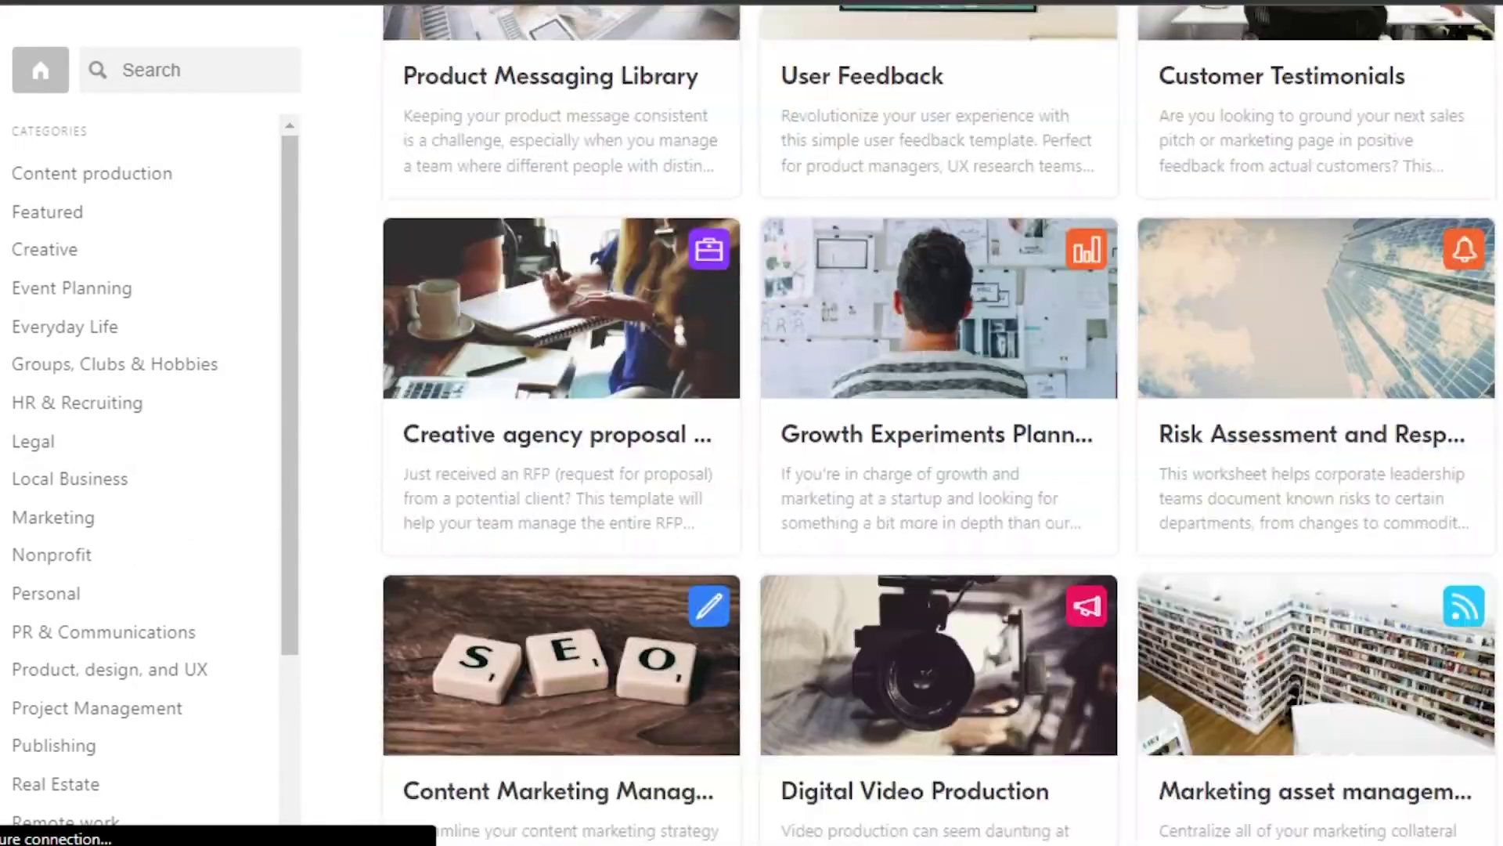
scroll(938, 422, down, 5)
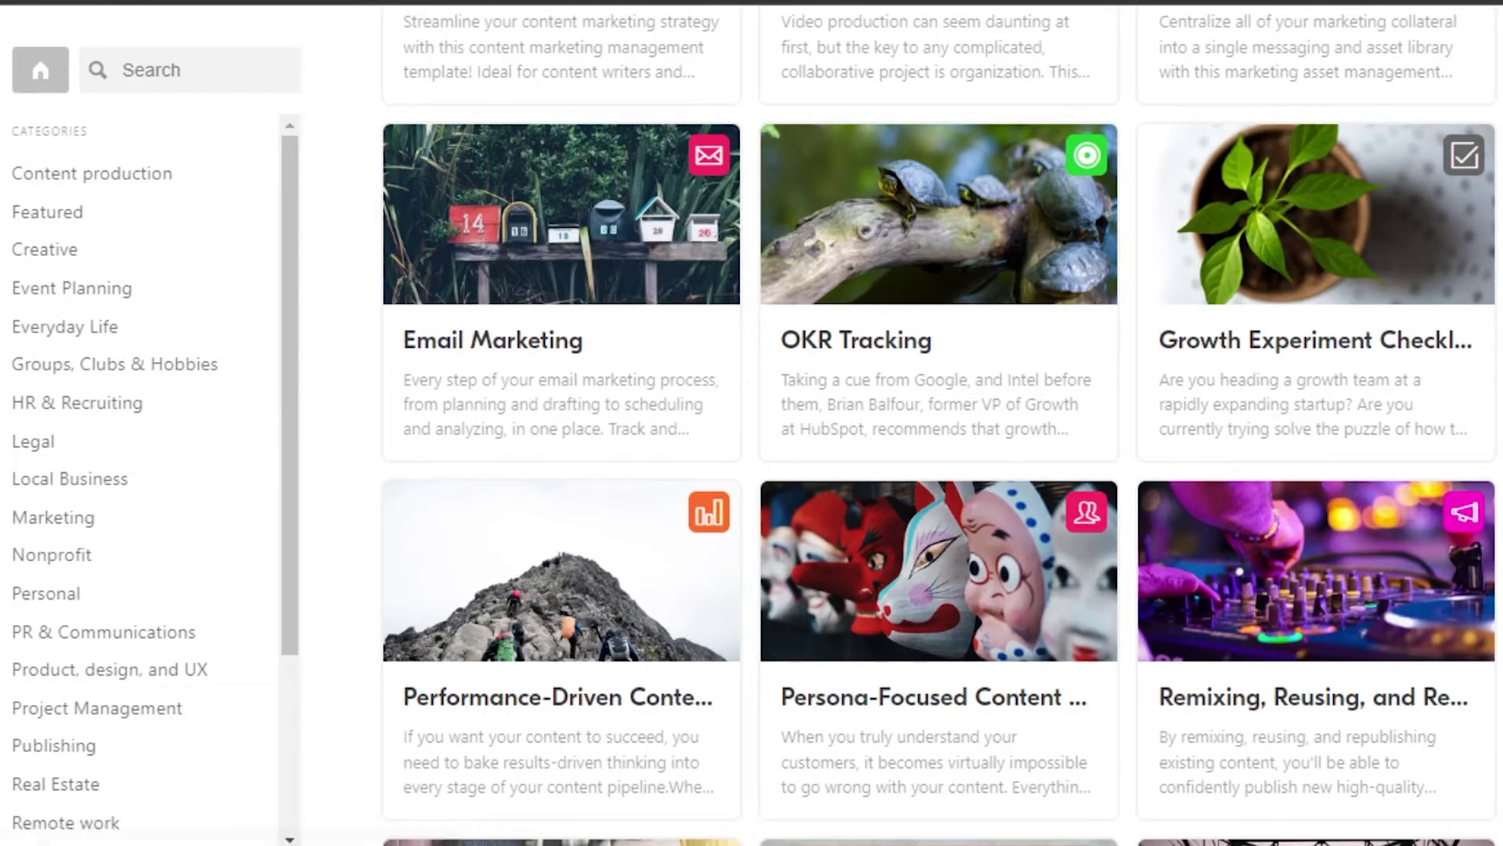
scroll(938, 423, down, 10)
scroll(1010, 412, down, 5)
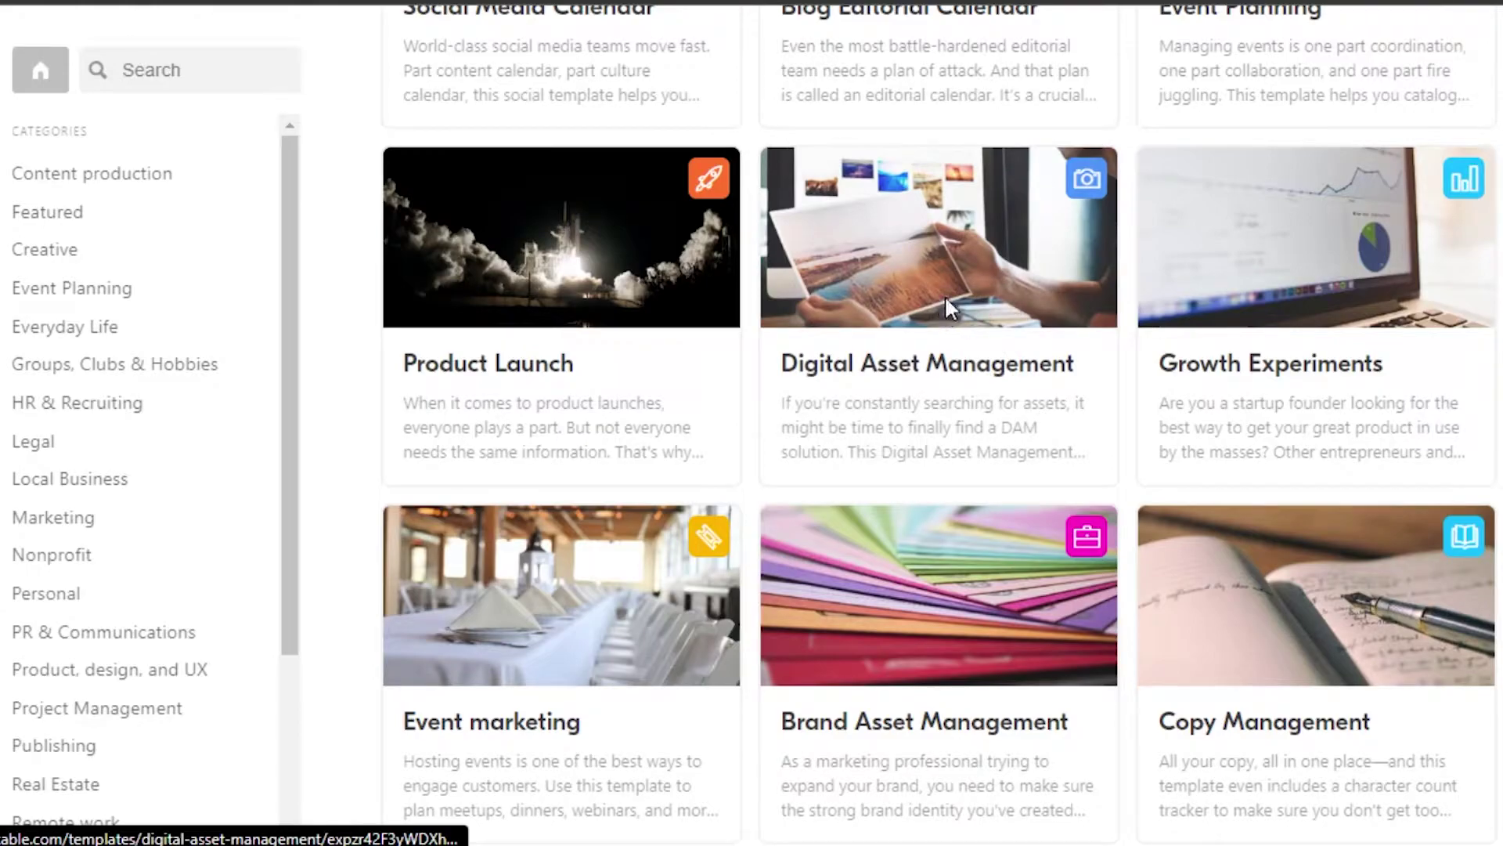
- Open the Digital Asset Management template and add it to the workspace as a base
click(946, 297)
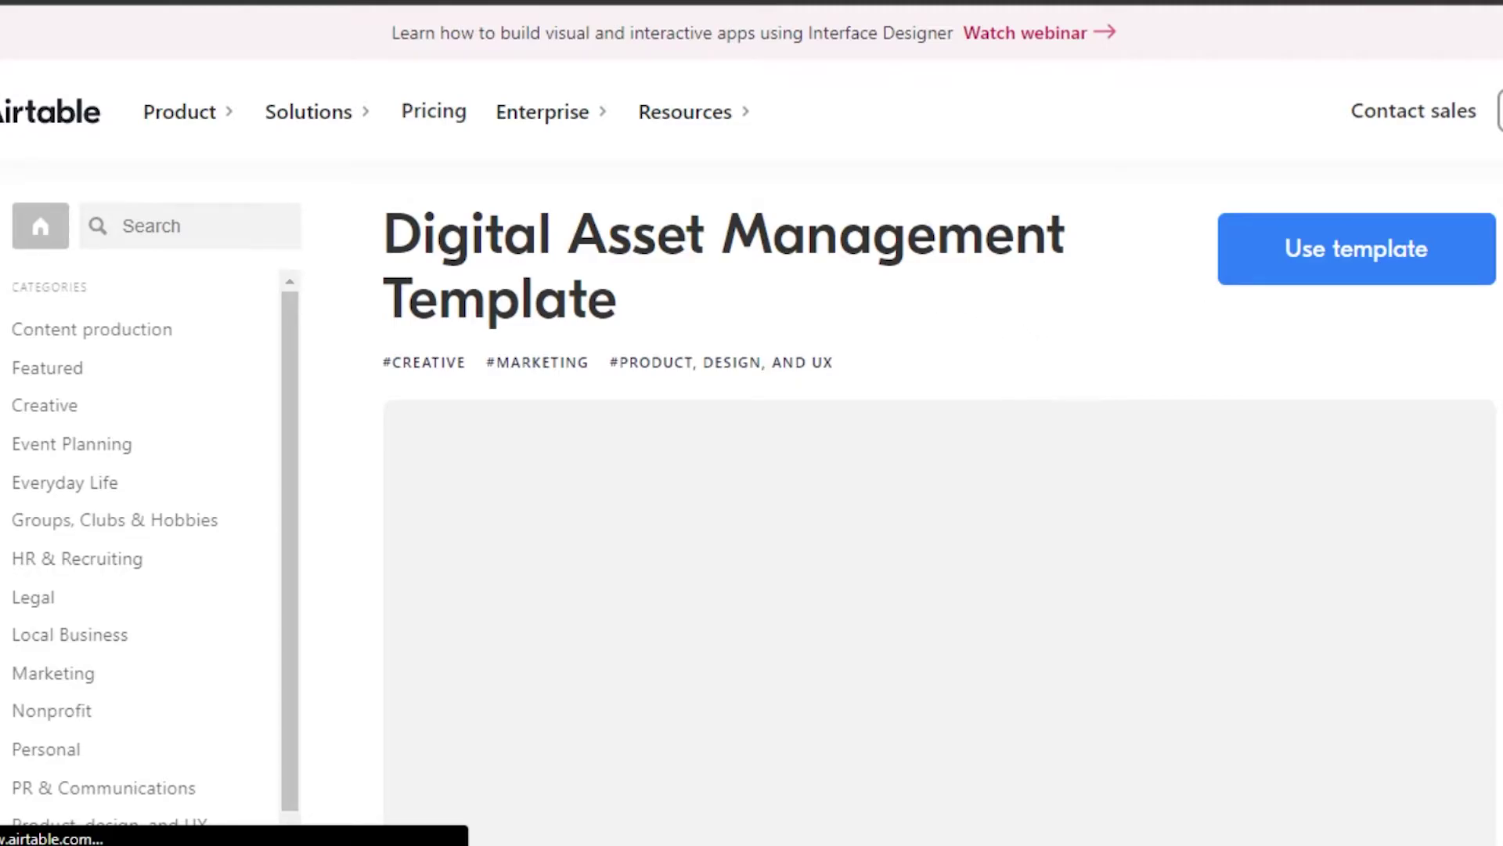
scroll(901, 548, down, 10)
scroll(901, 548, up, 10)
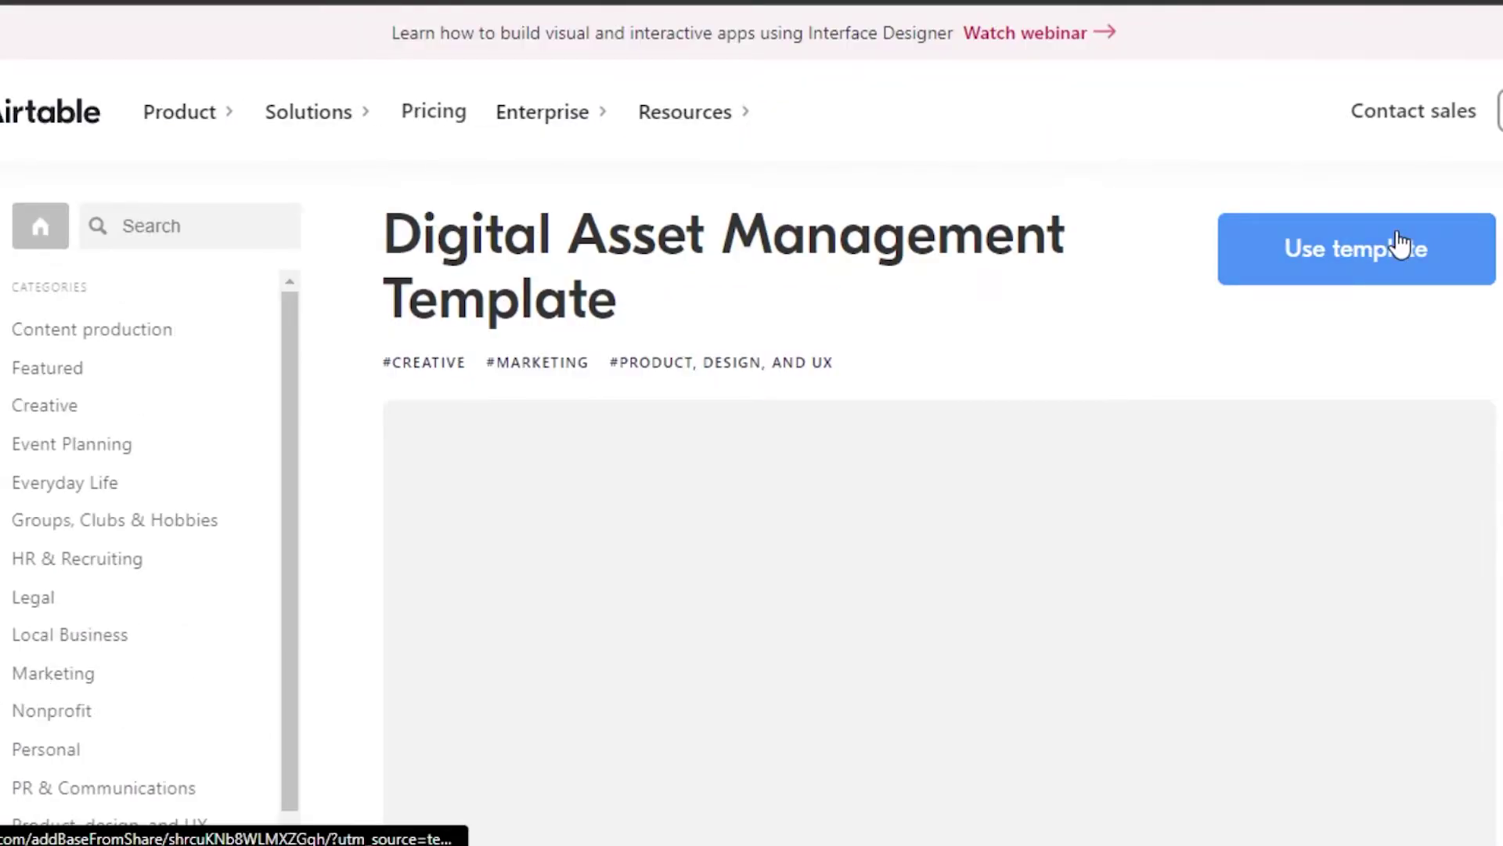
click(1399, 245)
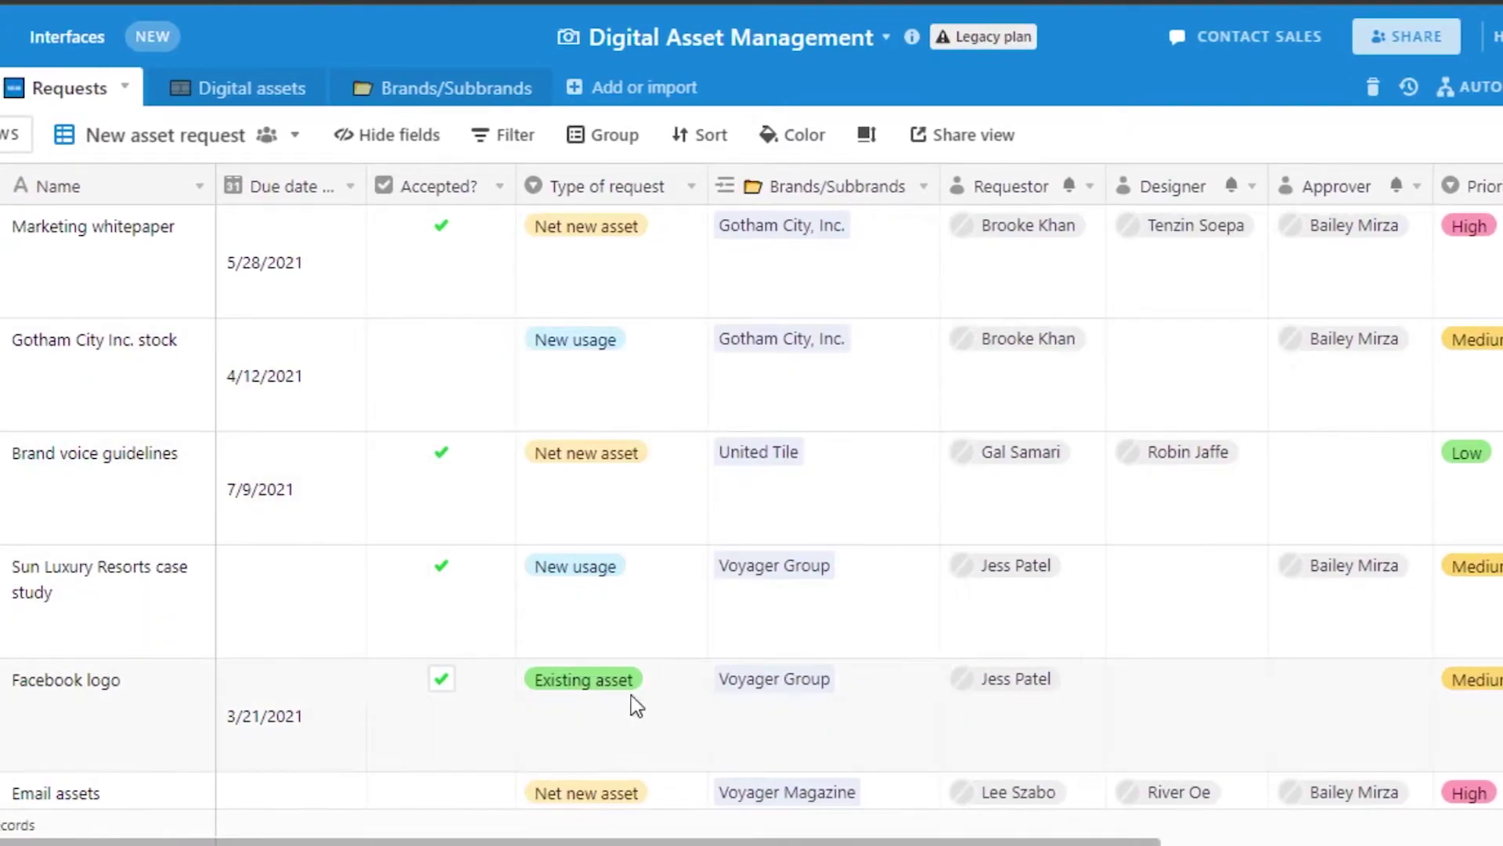
- Rename the Name field of the Requests table to TO DO
mouse_move(713, 842)
mouse_down()
mouse_move(1084, 842)
mouse_move(713, 841)
mouse_up()
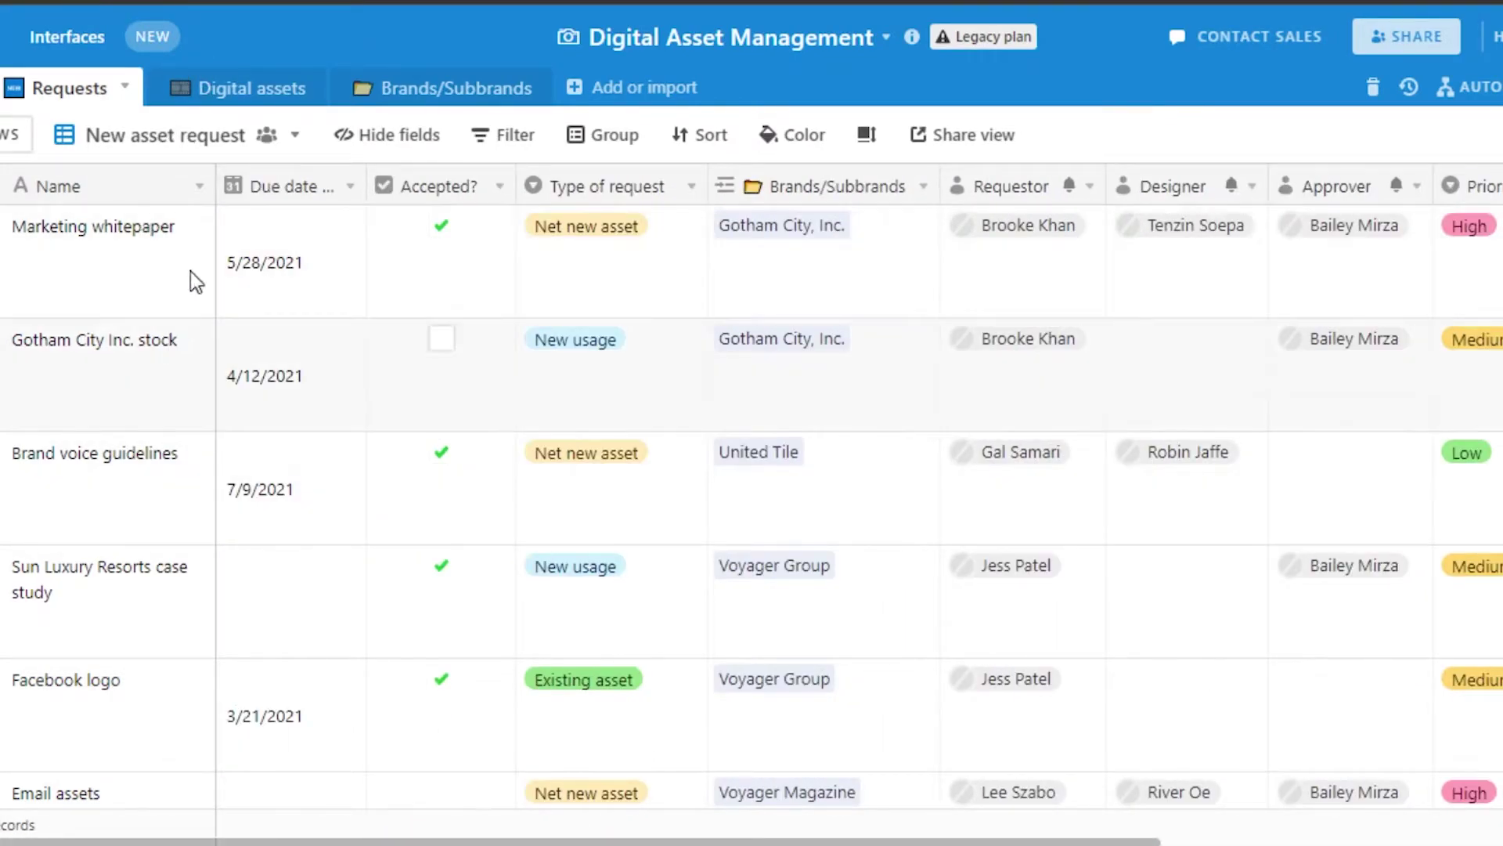
click(201, 189)
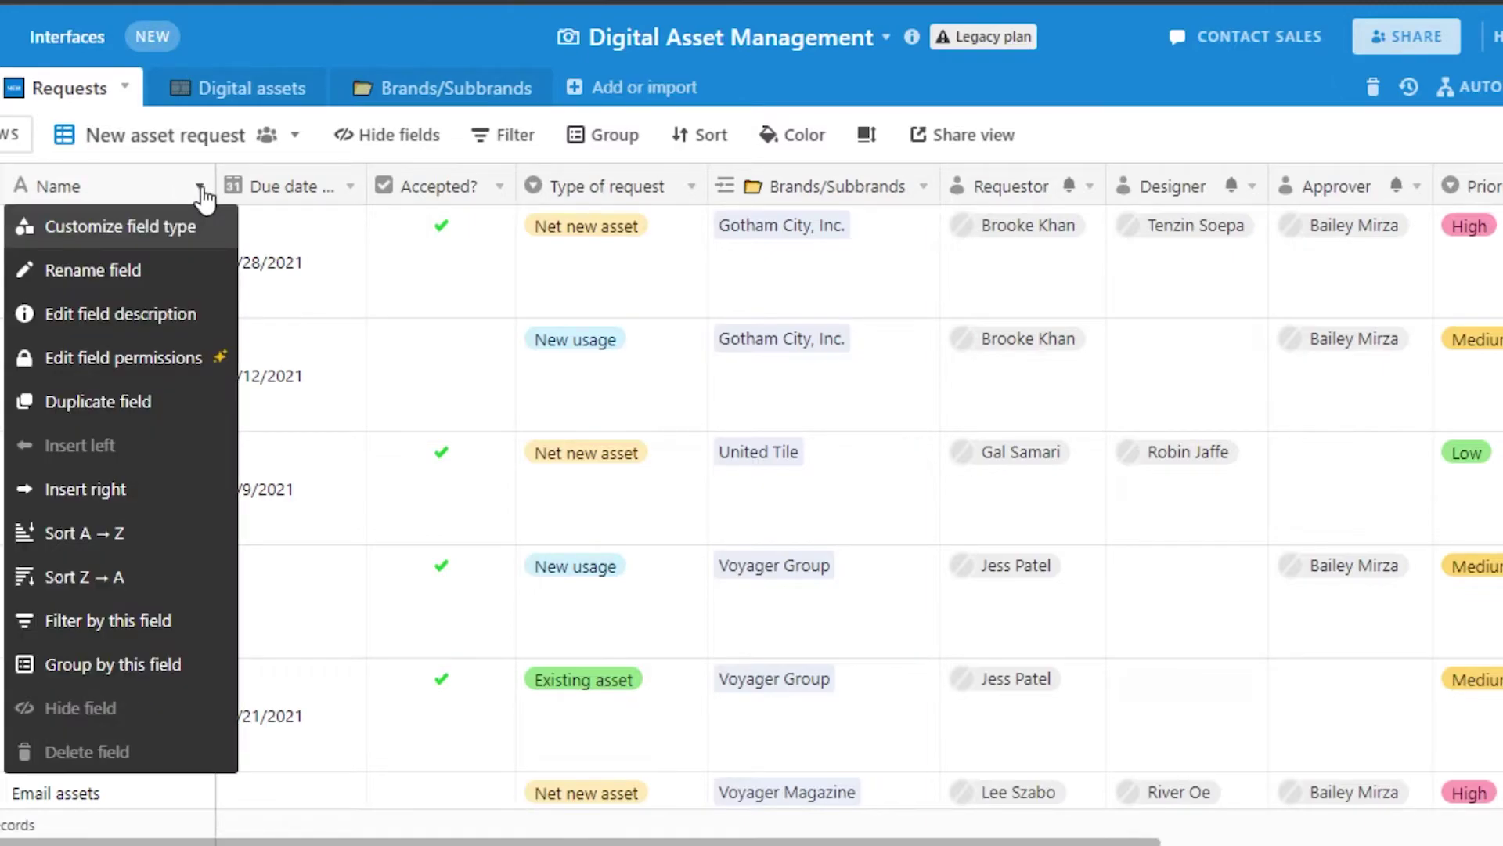
click(180, 272)
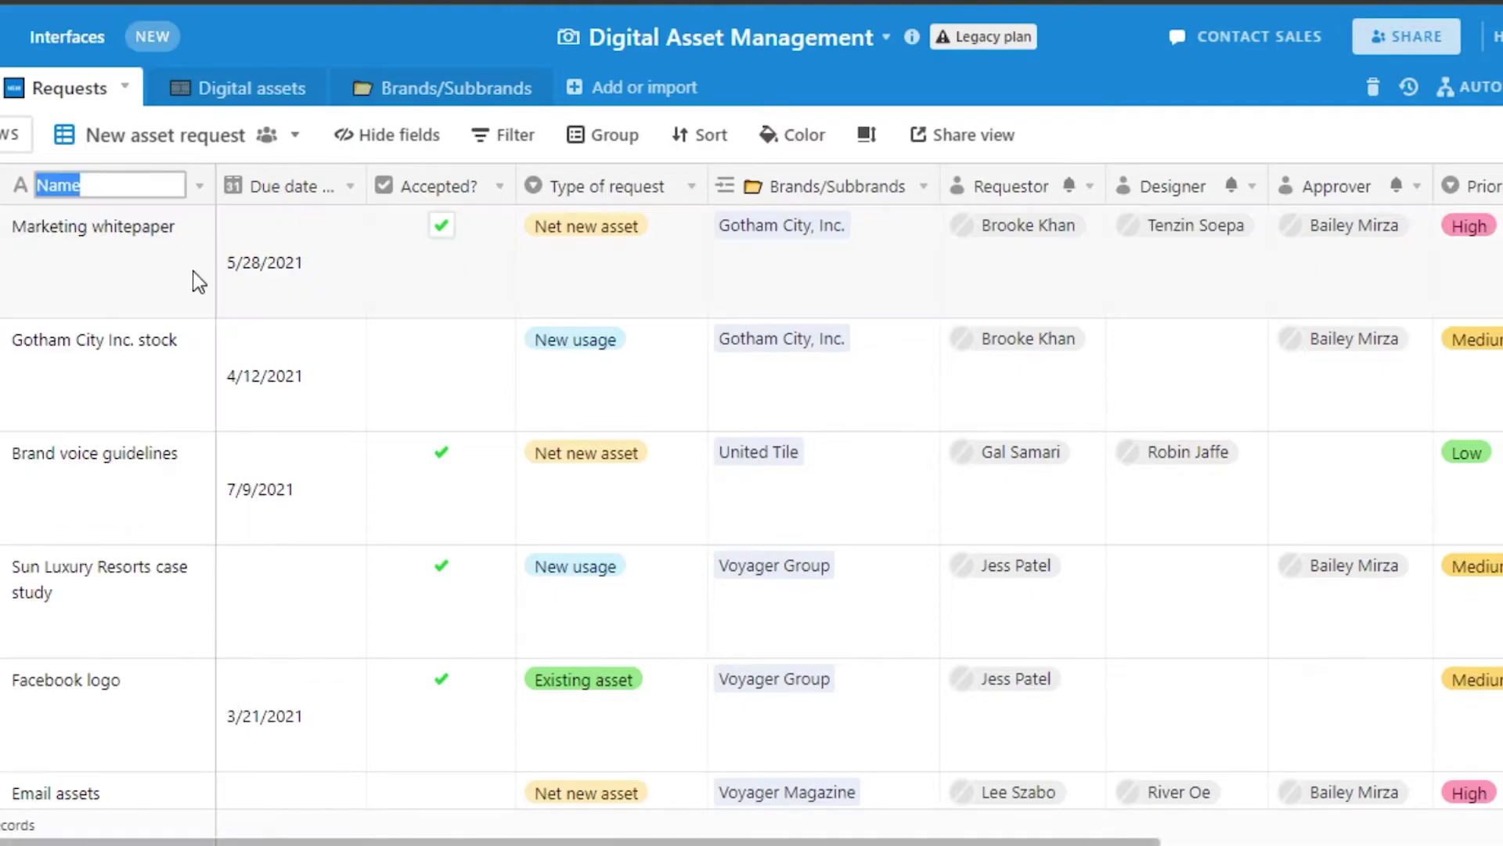
key(BackSpace)
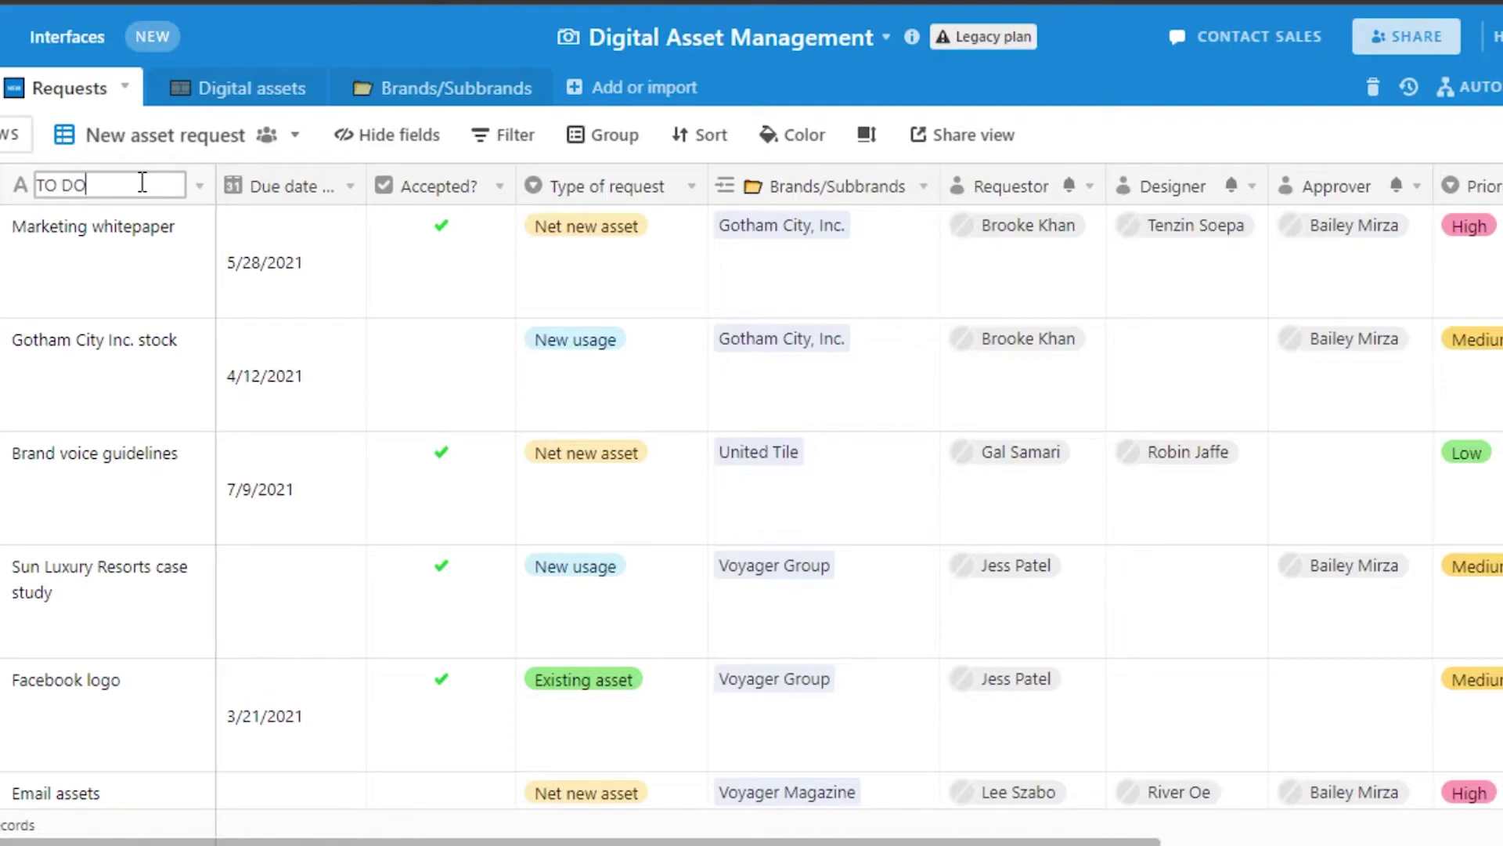
key(Return)
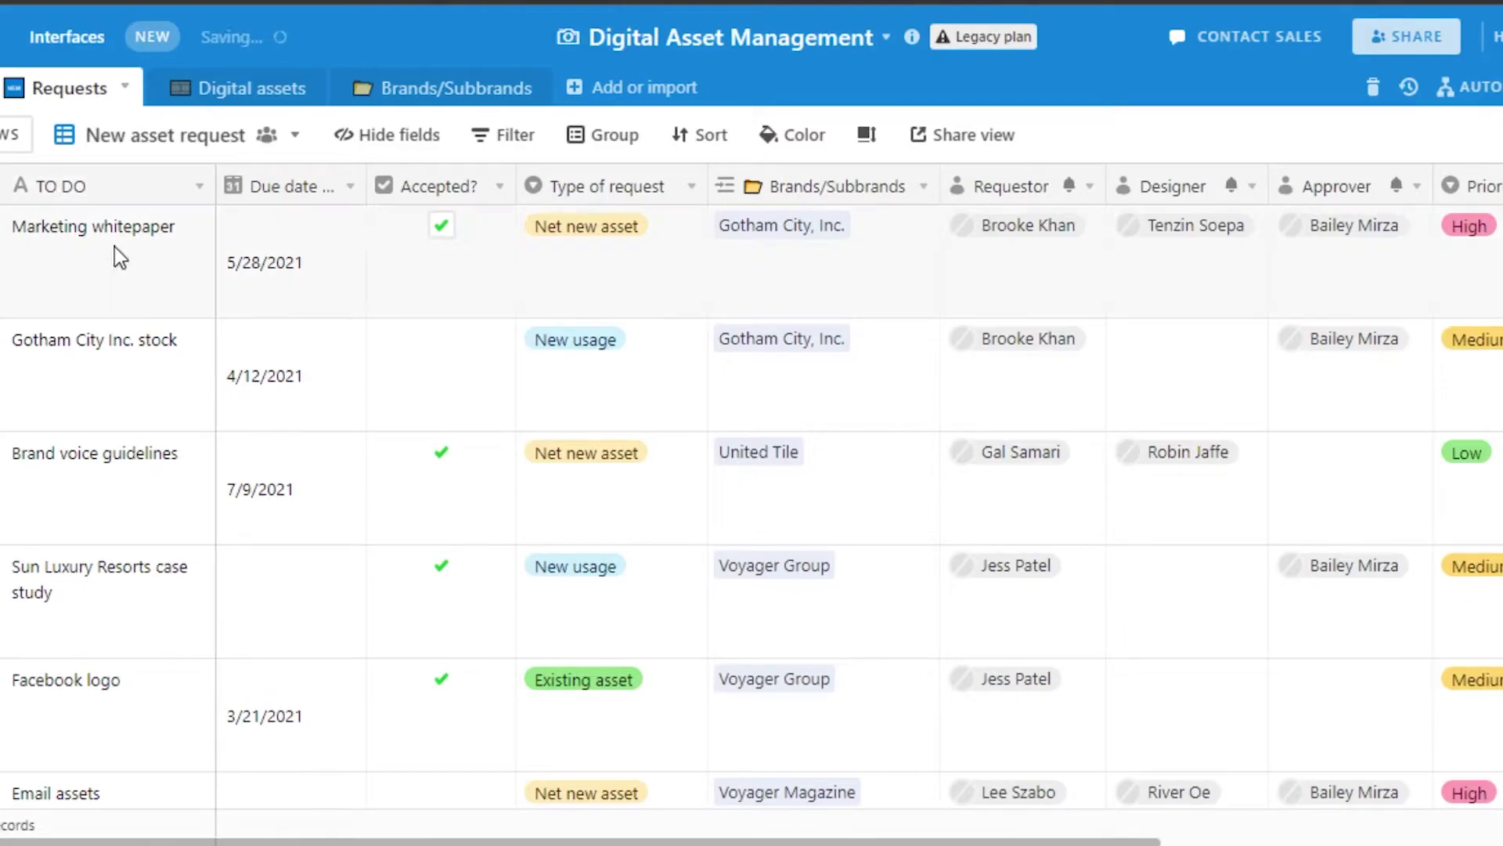
click(87, 284)
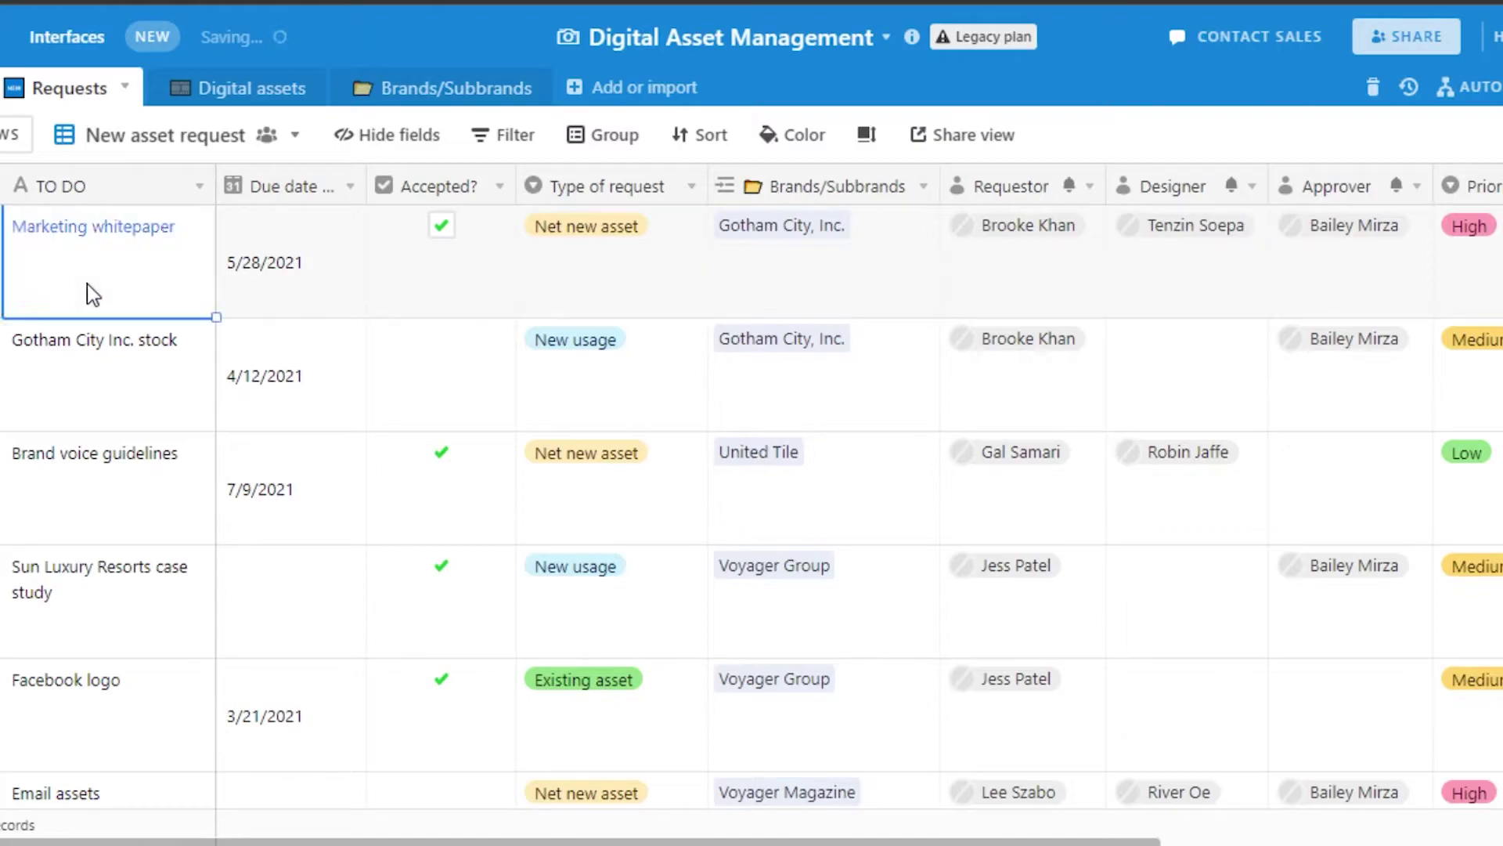
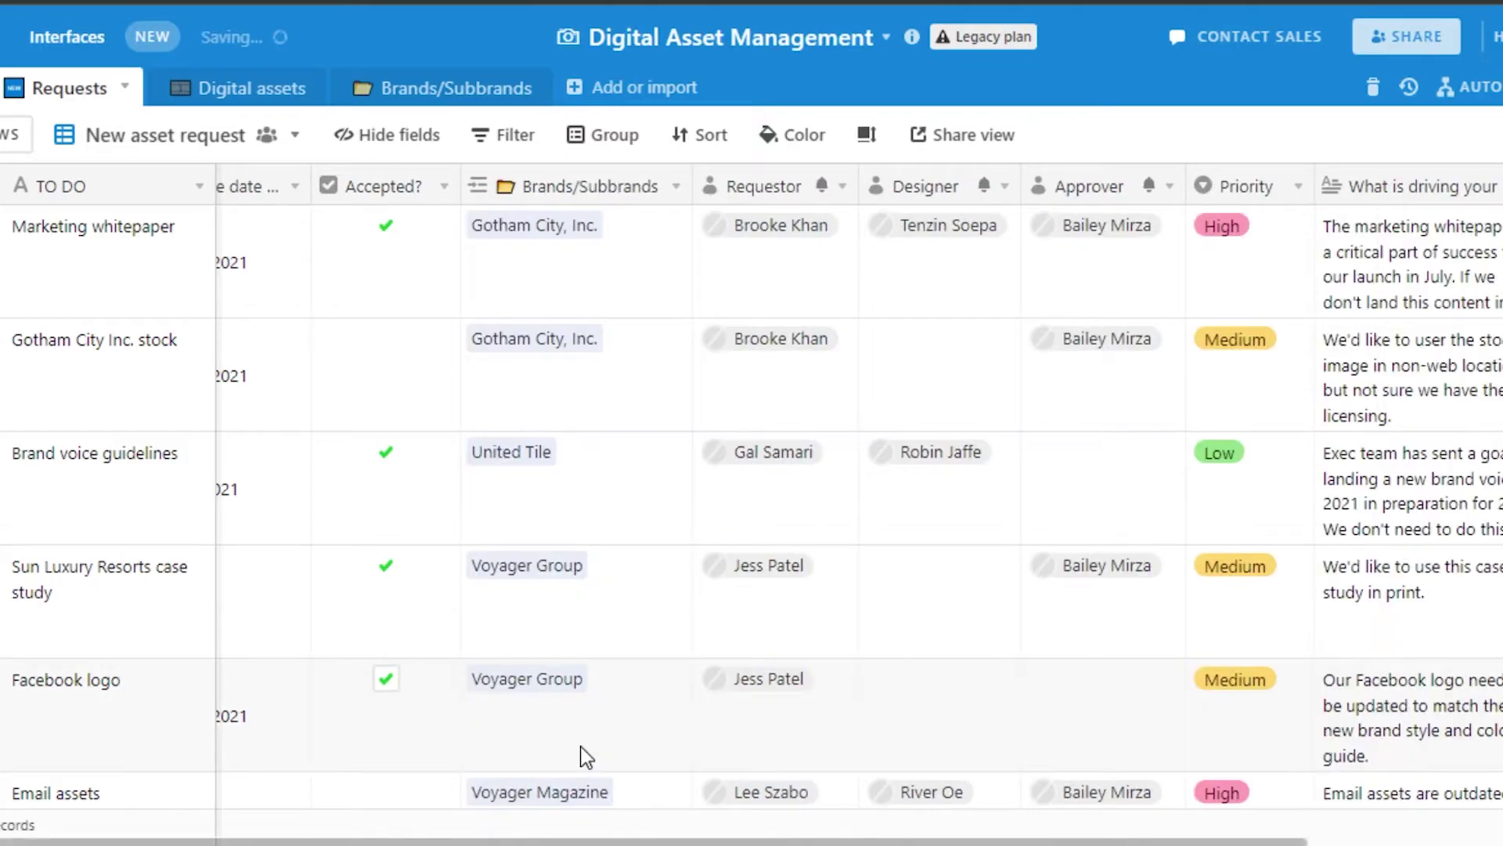
- Delete the linked Brands/Subbrands field and the Requestor field from the Requests table
click(677, 187)
click(545, 791)
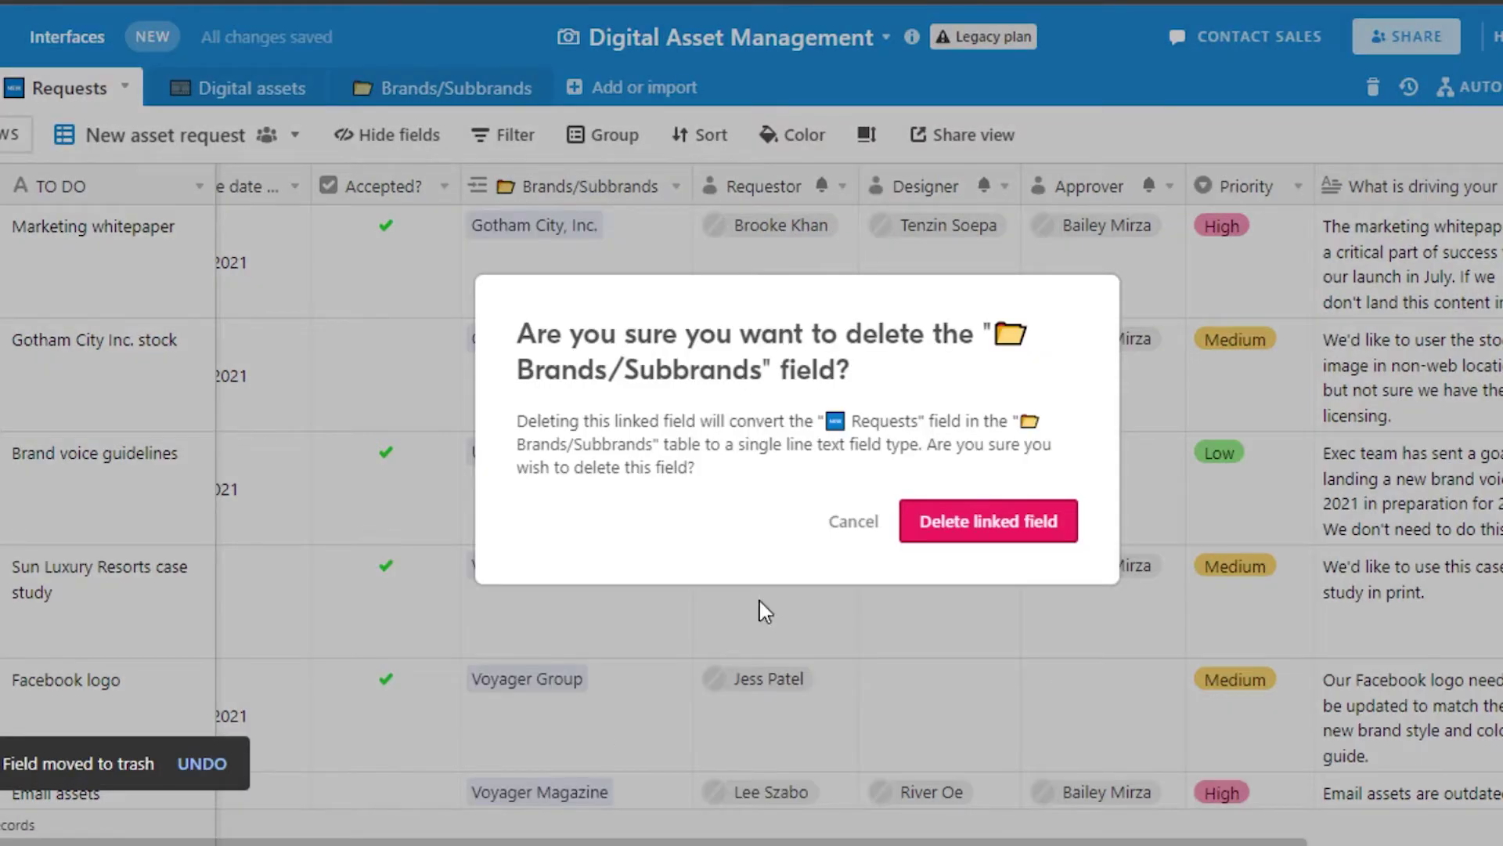
click(1014, 533)
click(611, 187)
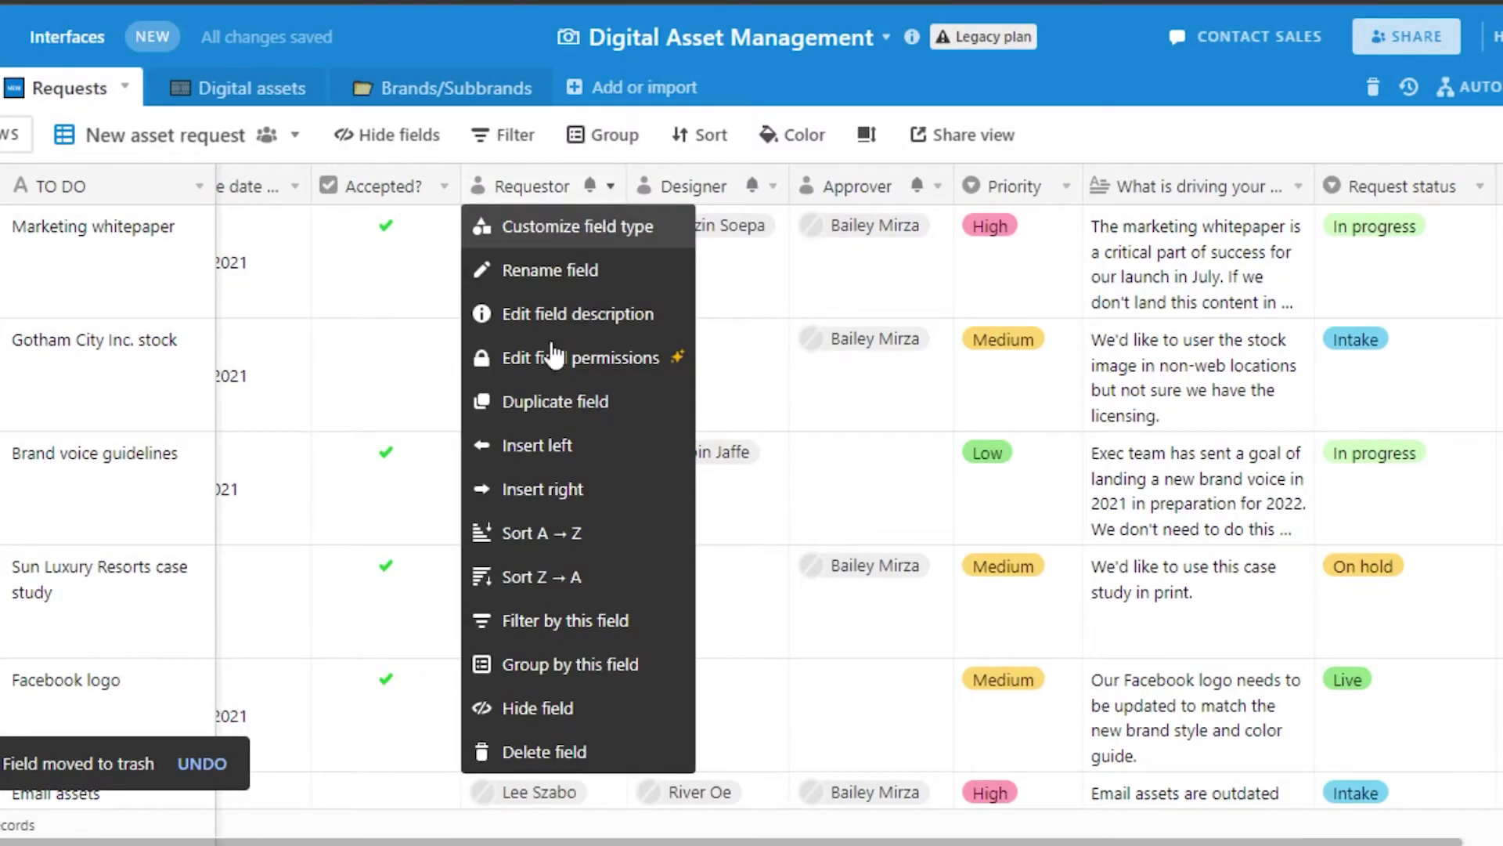
click(540, 753)
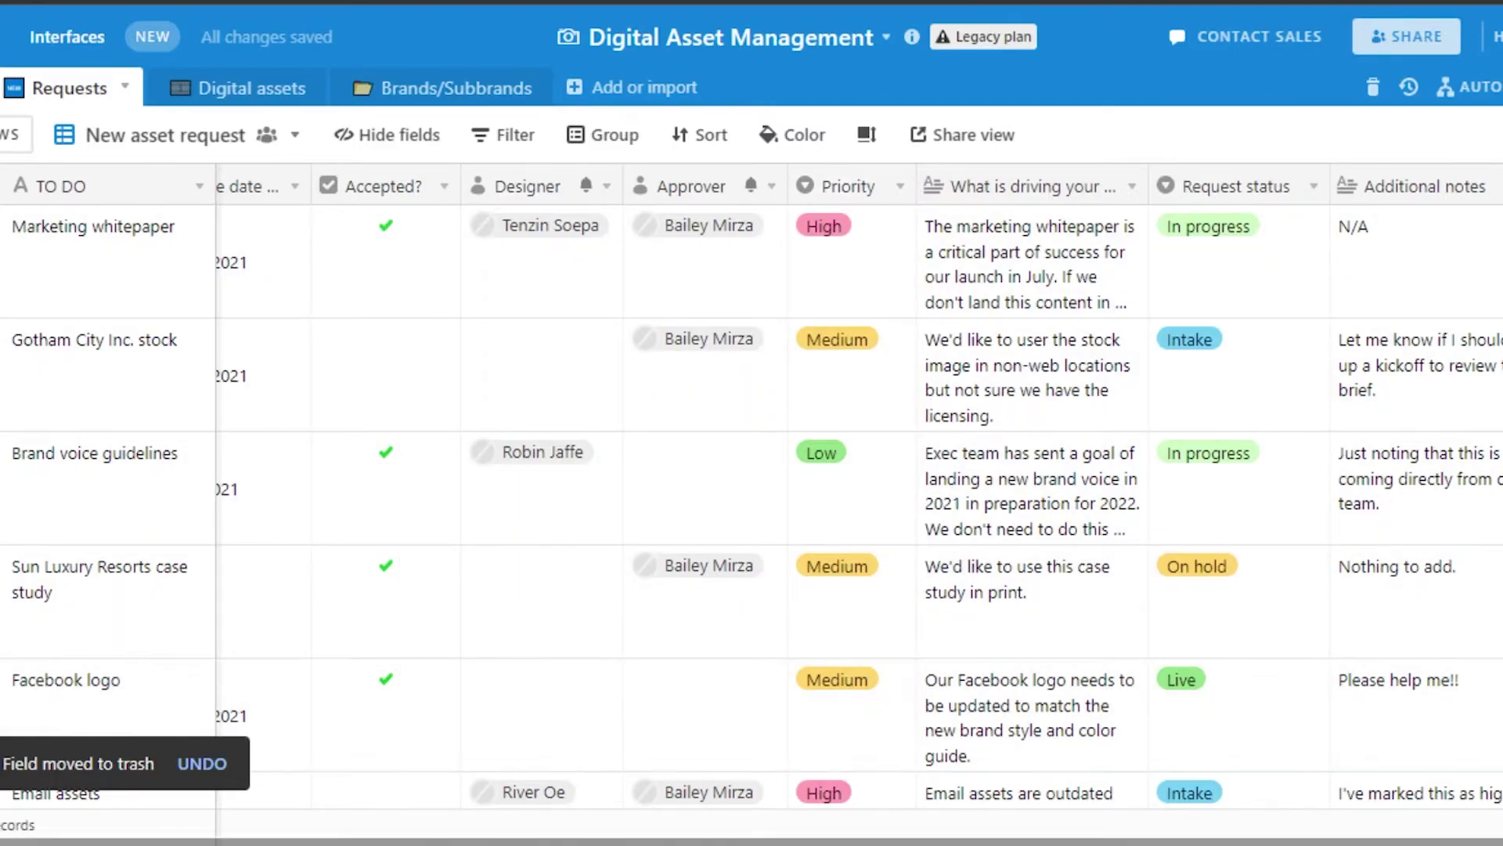
- Rename the Designer field to Editors and delete the Approver field
scroll(469, 426, left, 1)
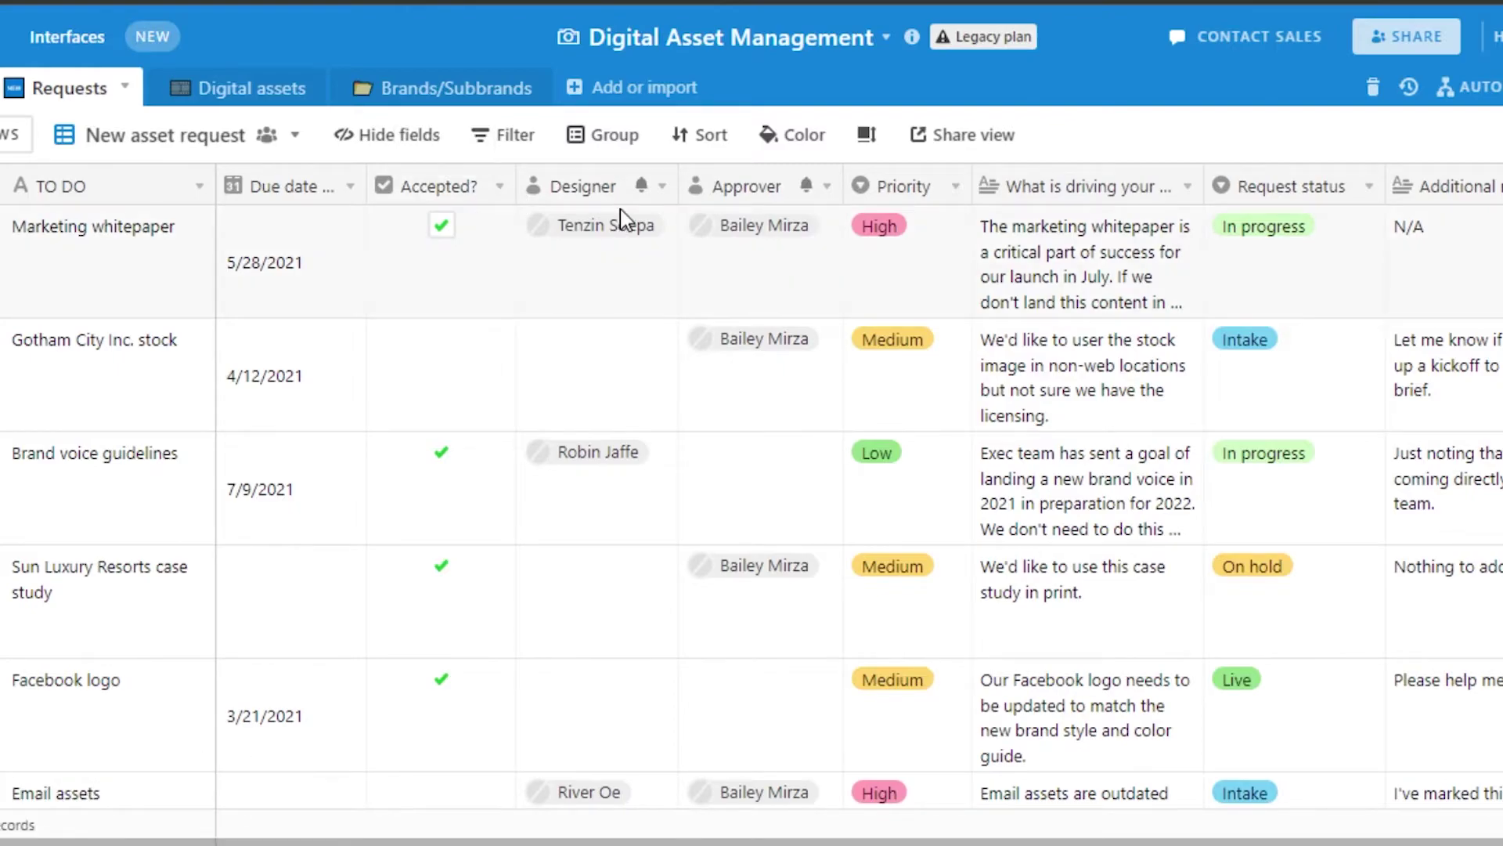
click(662, 187)
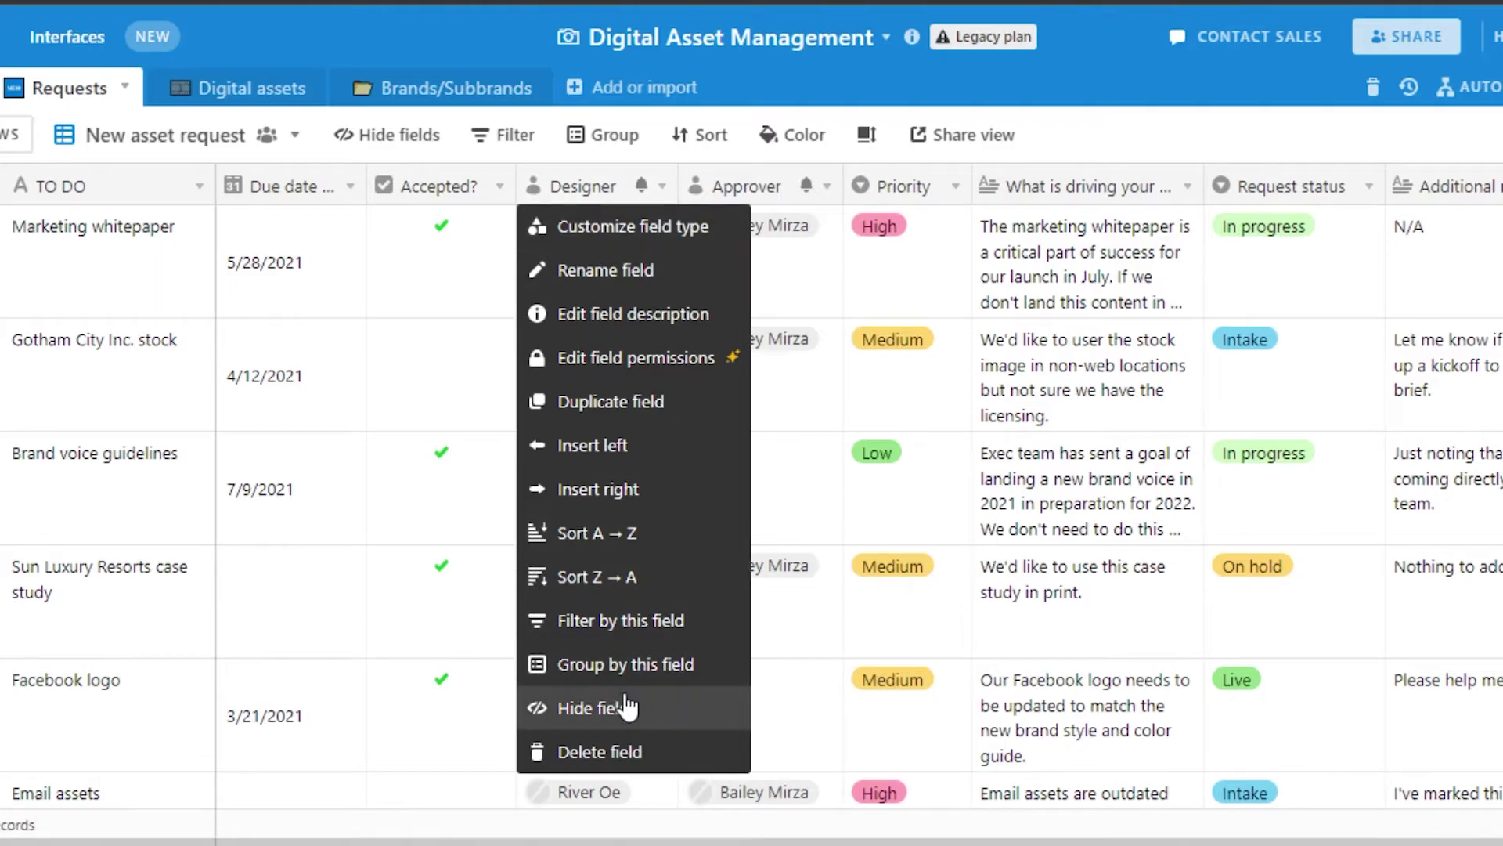
click(618, 270)
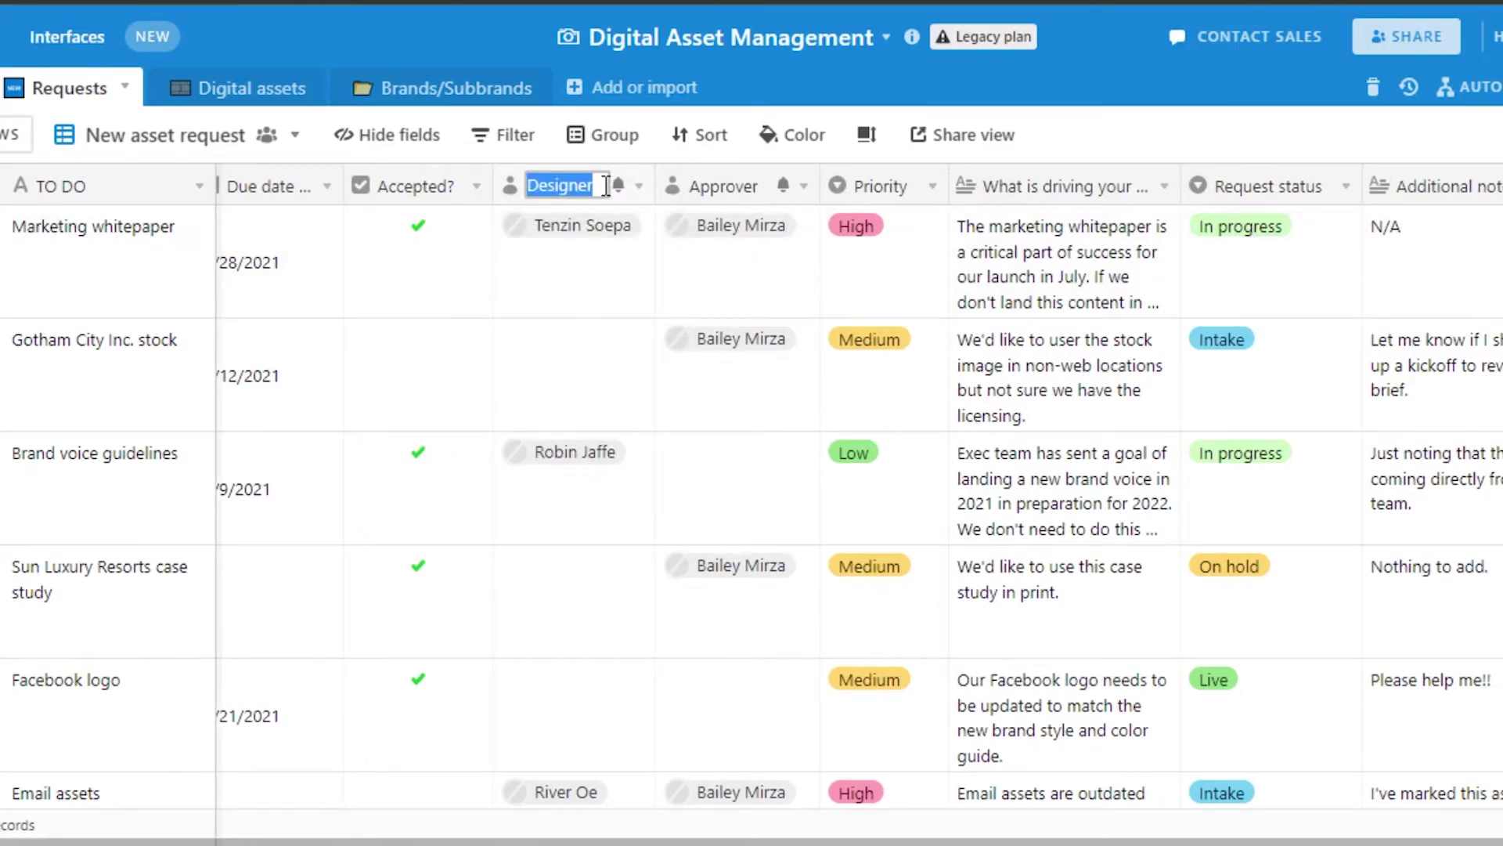
text(Editors)
key(Return)
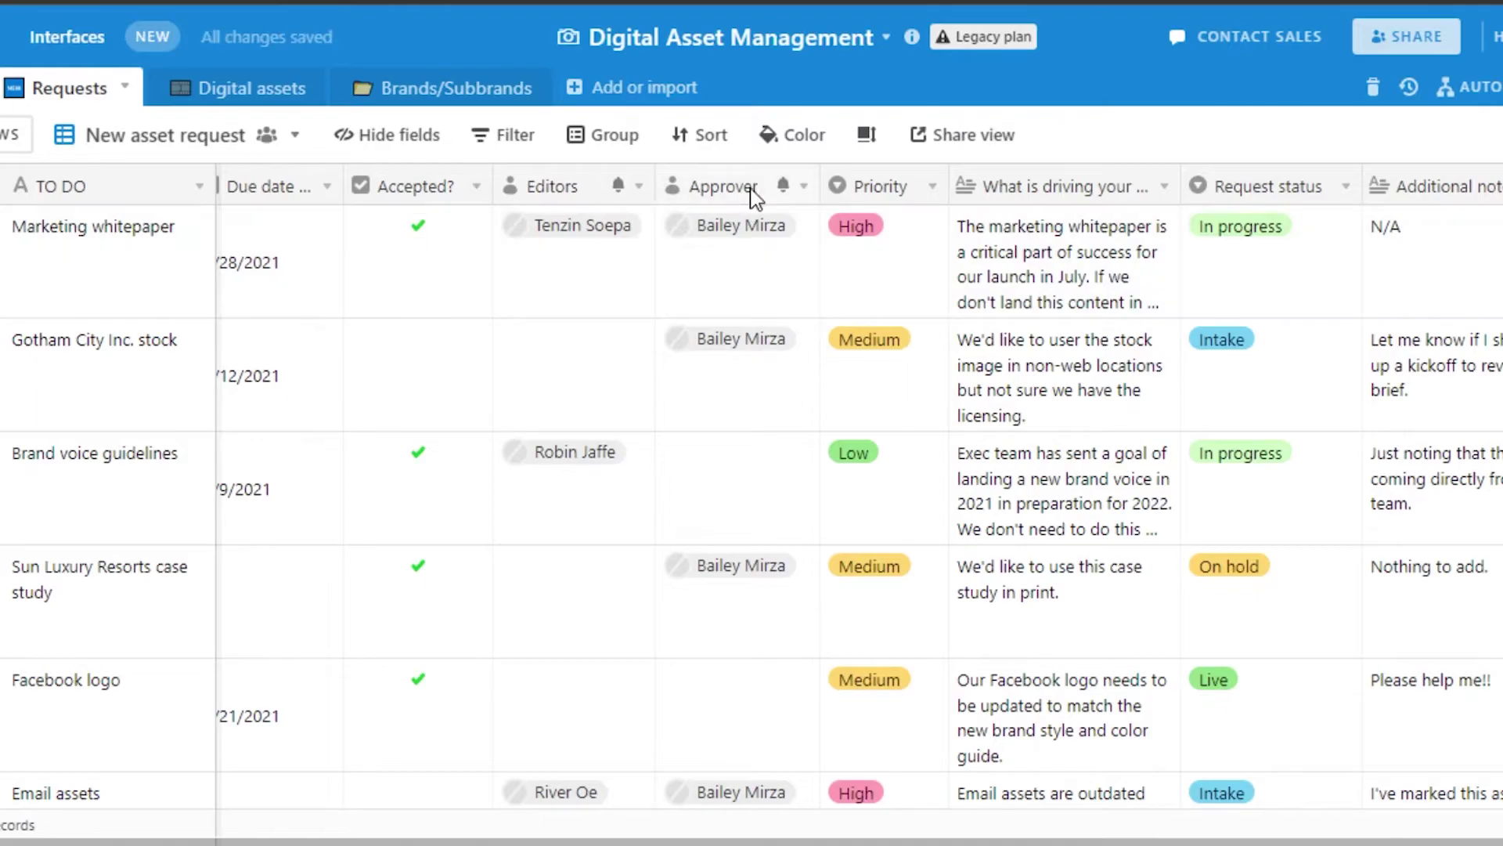
click(809, 198)
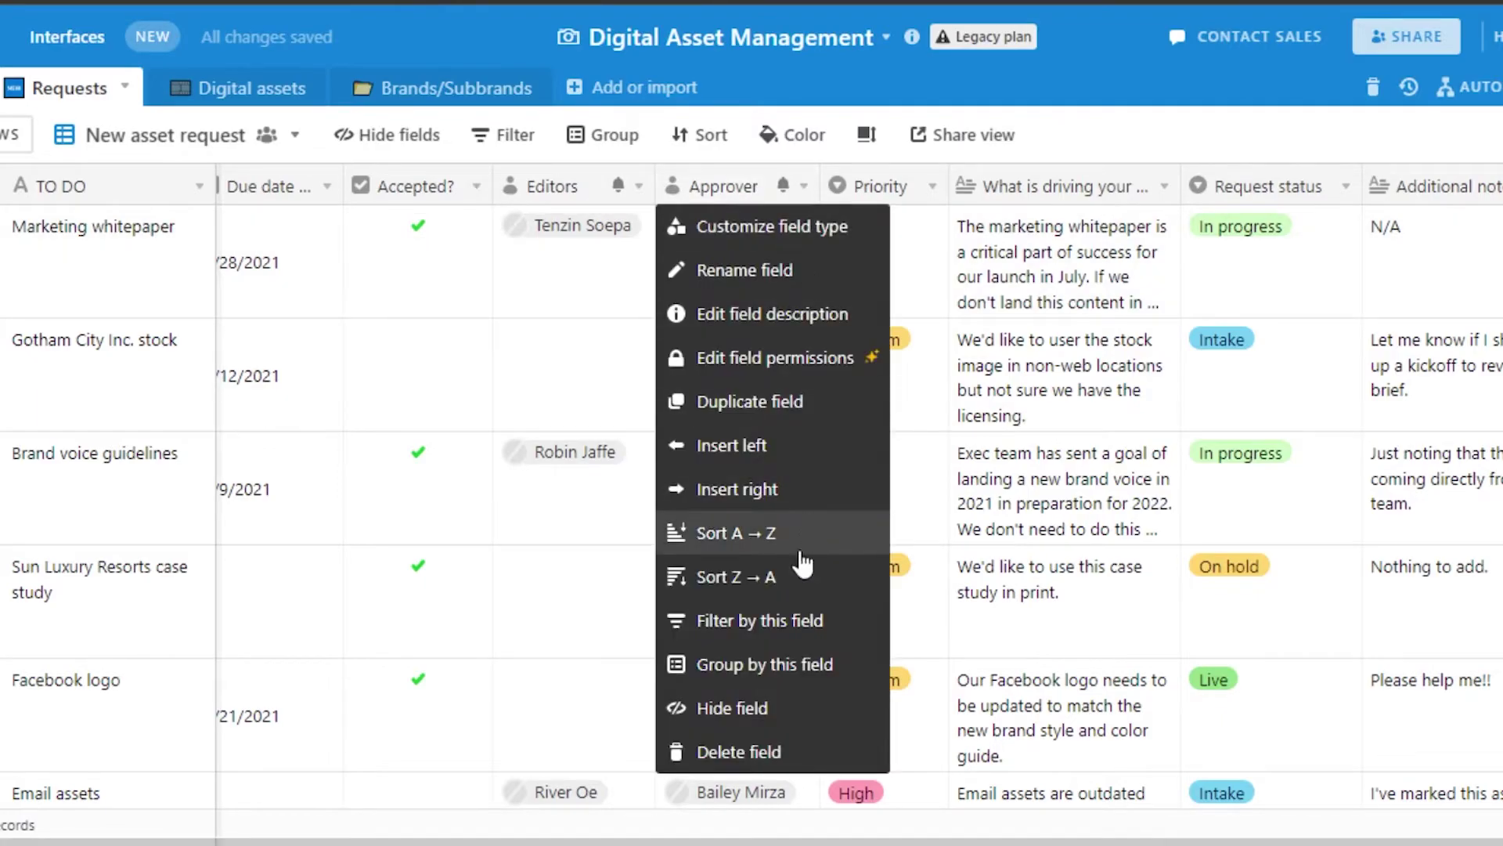
click(861, 745)
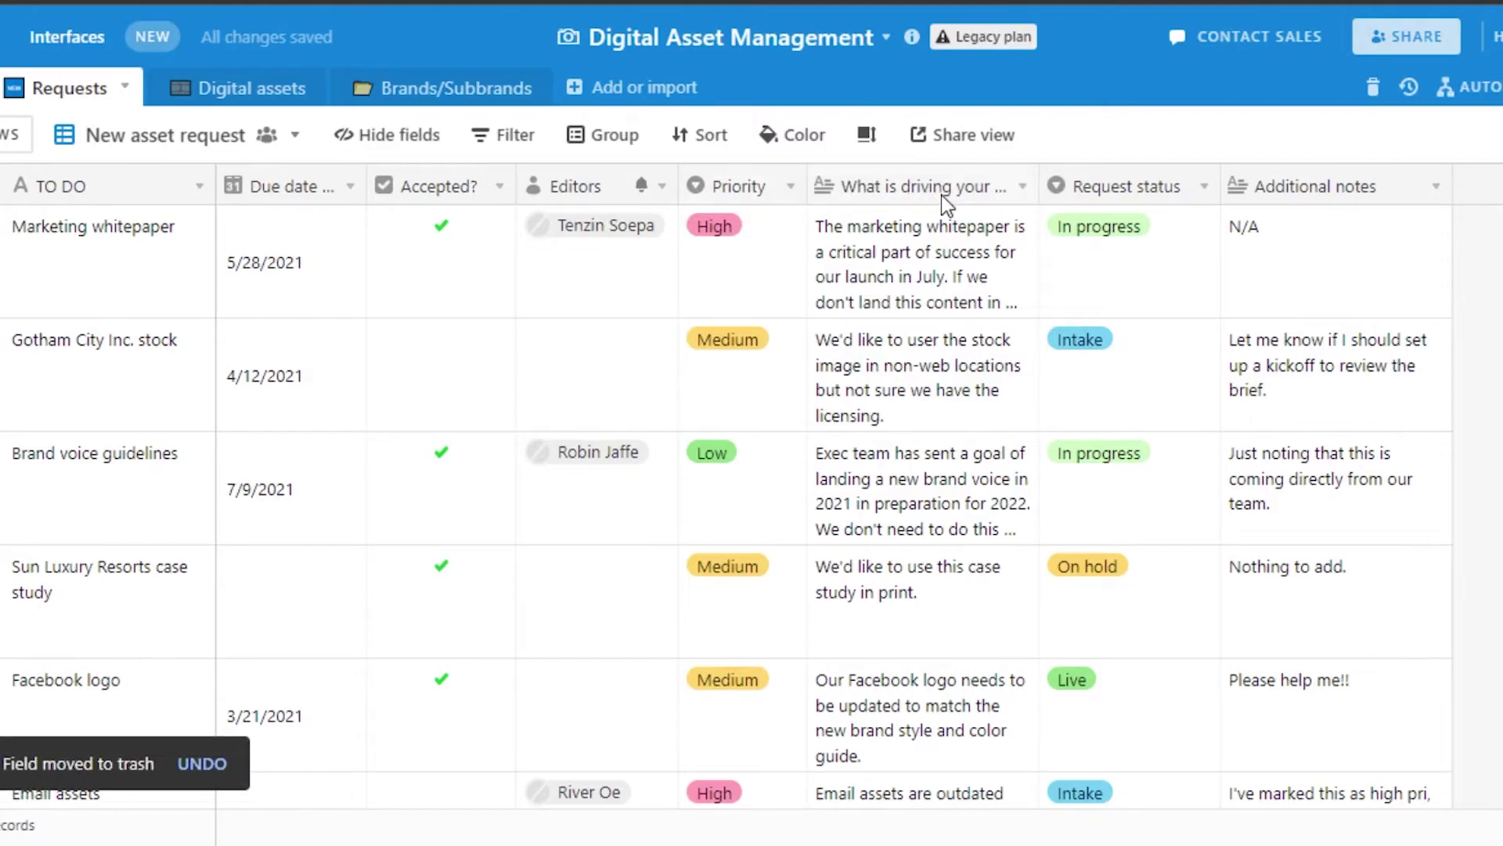
- Rename the "What is driving your due date?" field to Notes
click(1022, 186)
click(923, 286)
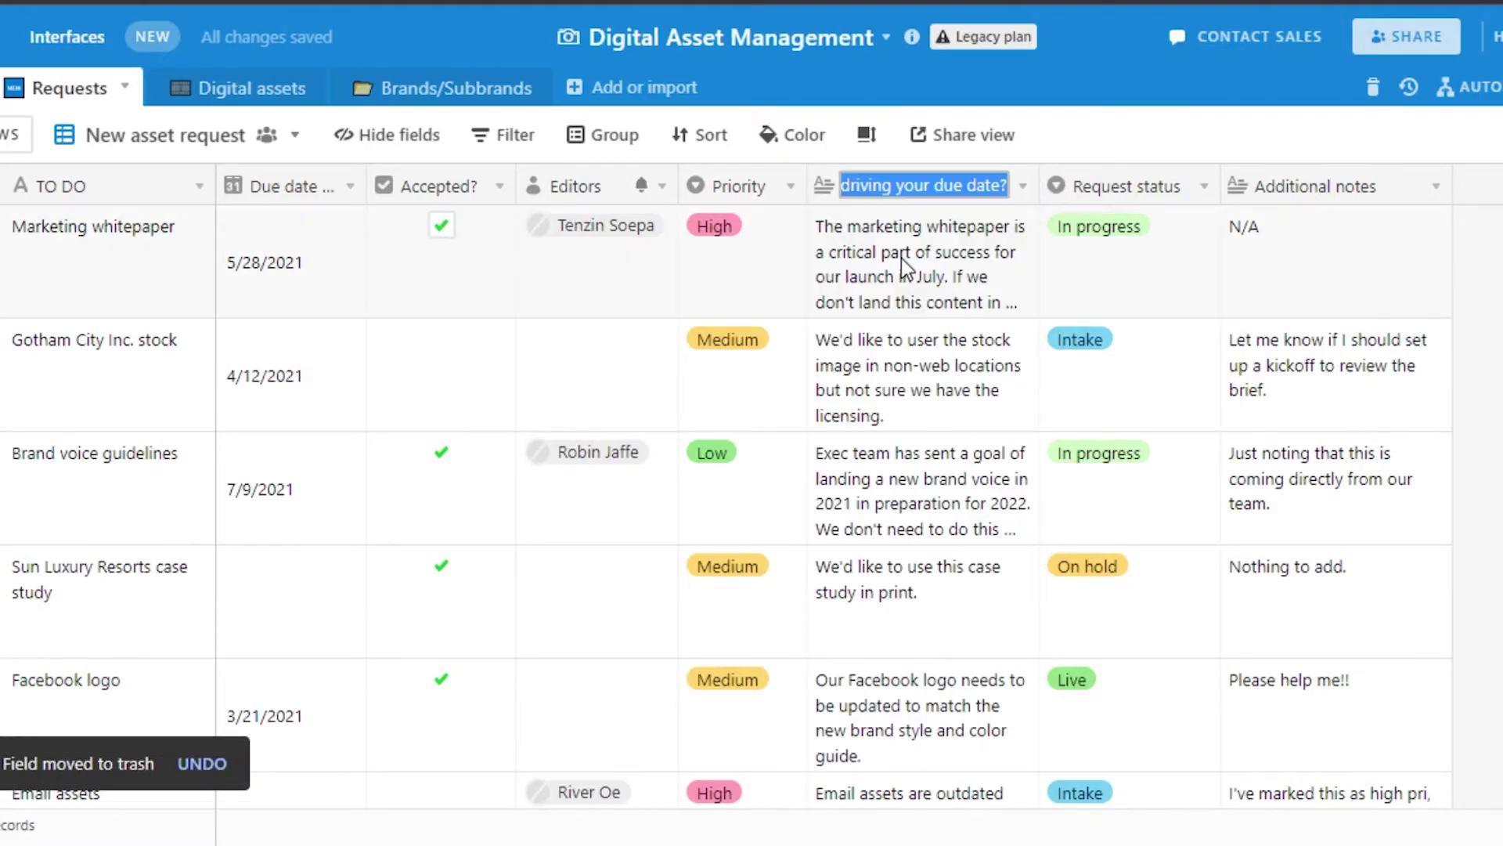
key(BackSpace)
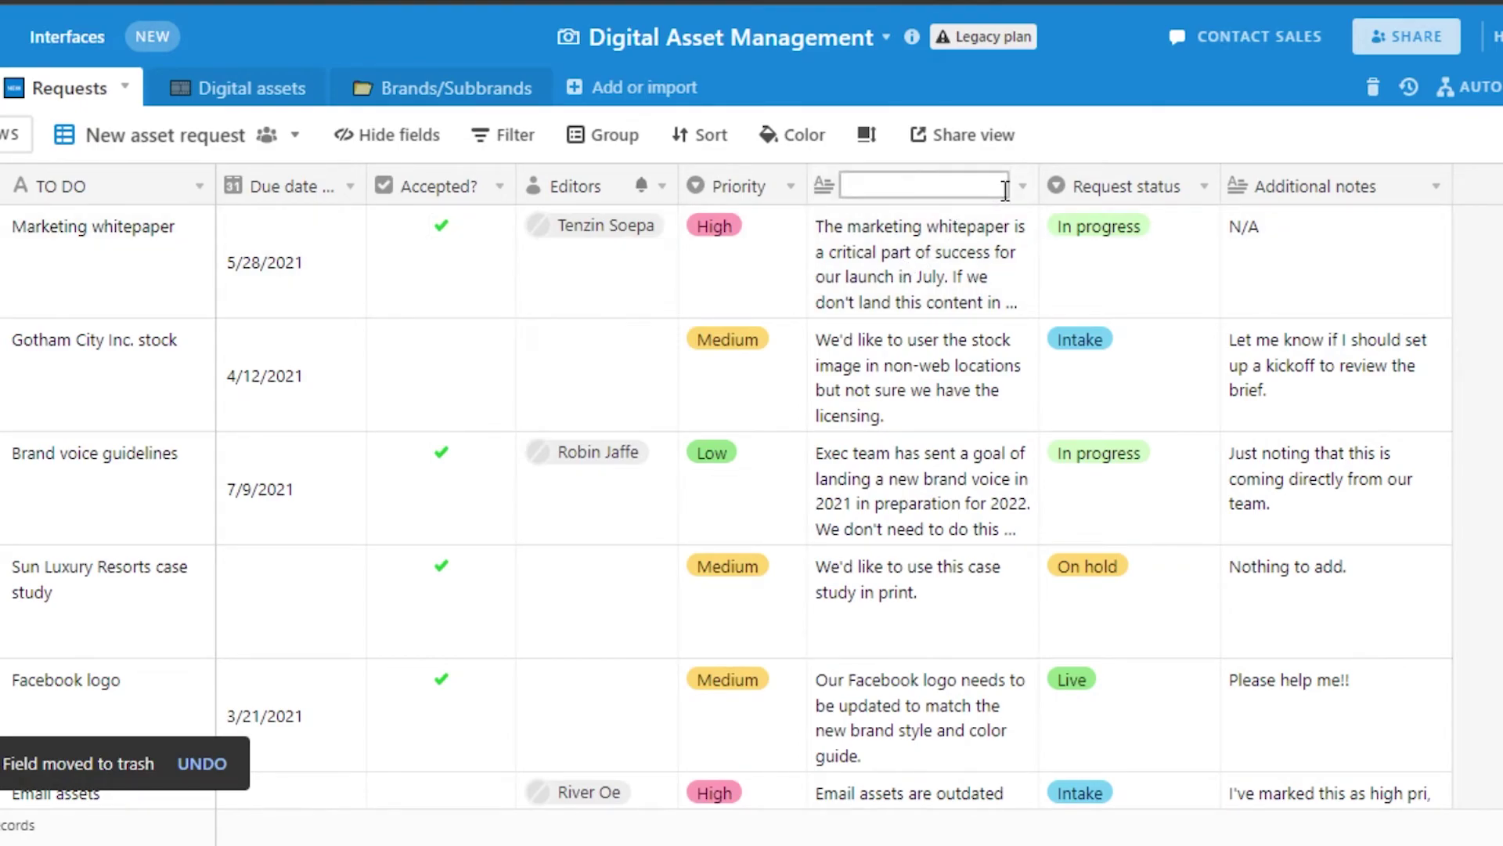
text(Notes)
key(Return)
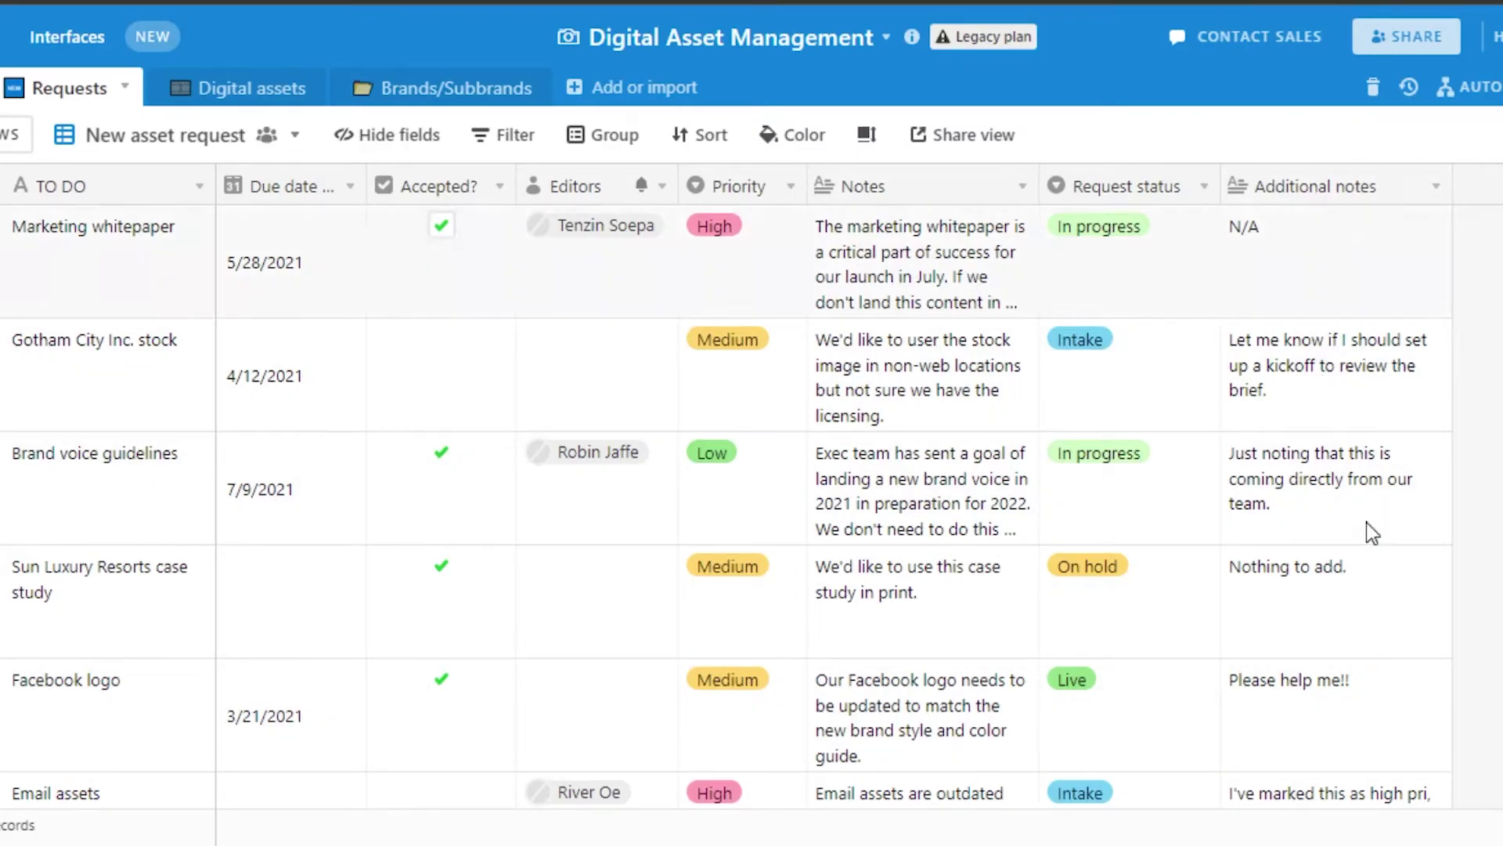
- Delete the Notes field from the Requests table
click(1023, 187)
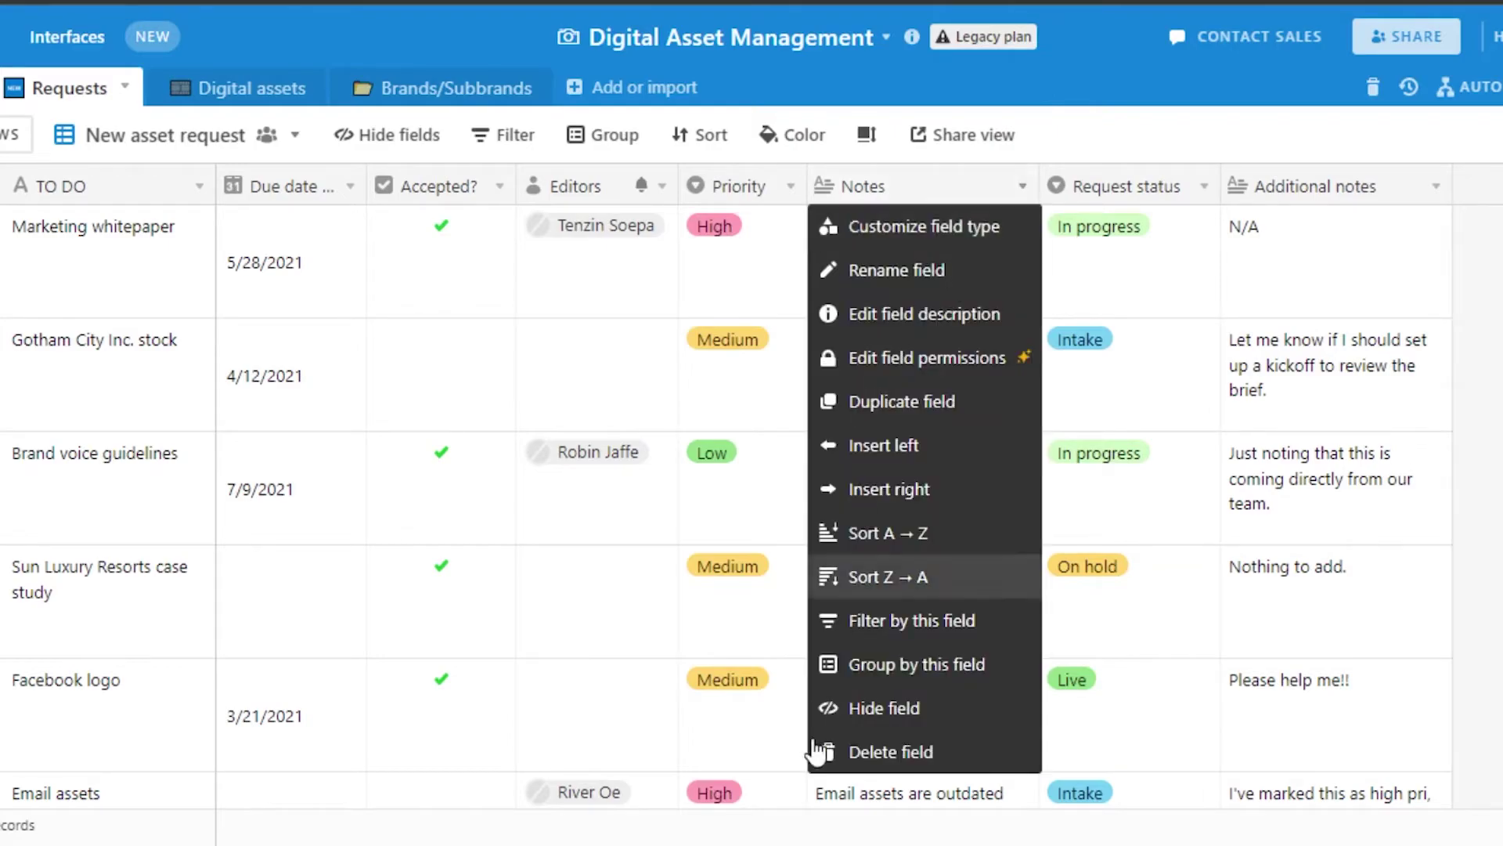
click(859, 752)
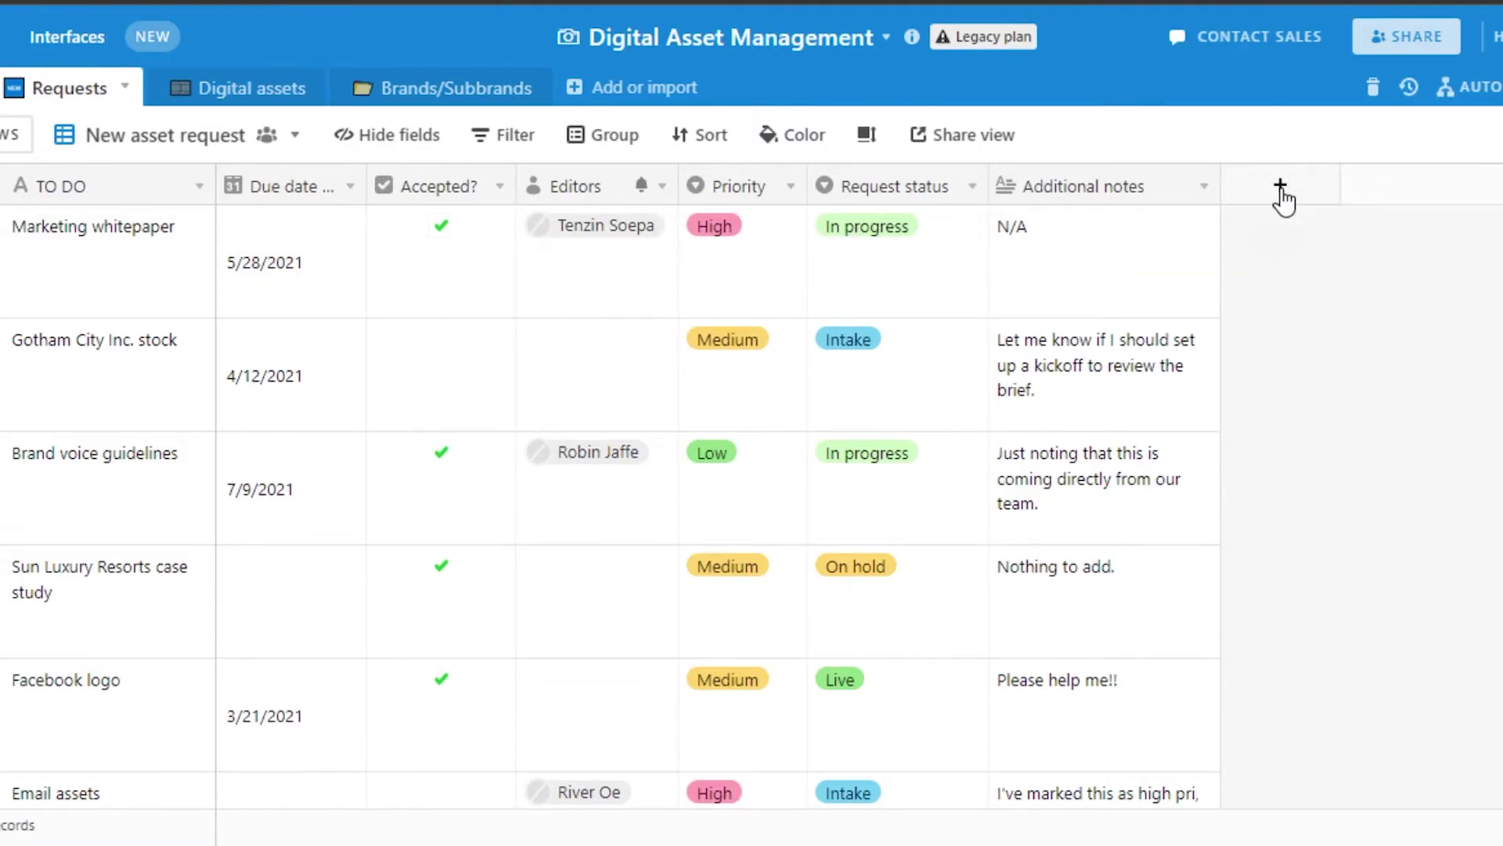
- Select the due dates of the first two records, and toggle the Marketing whitepaper's Accepted? checkbox off and back on
click(305, 261)
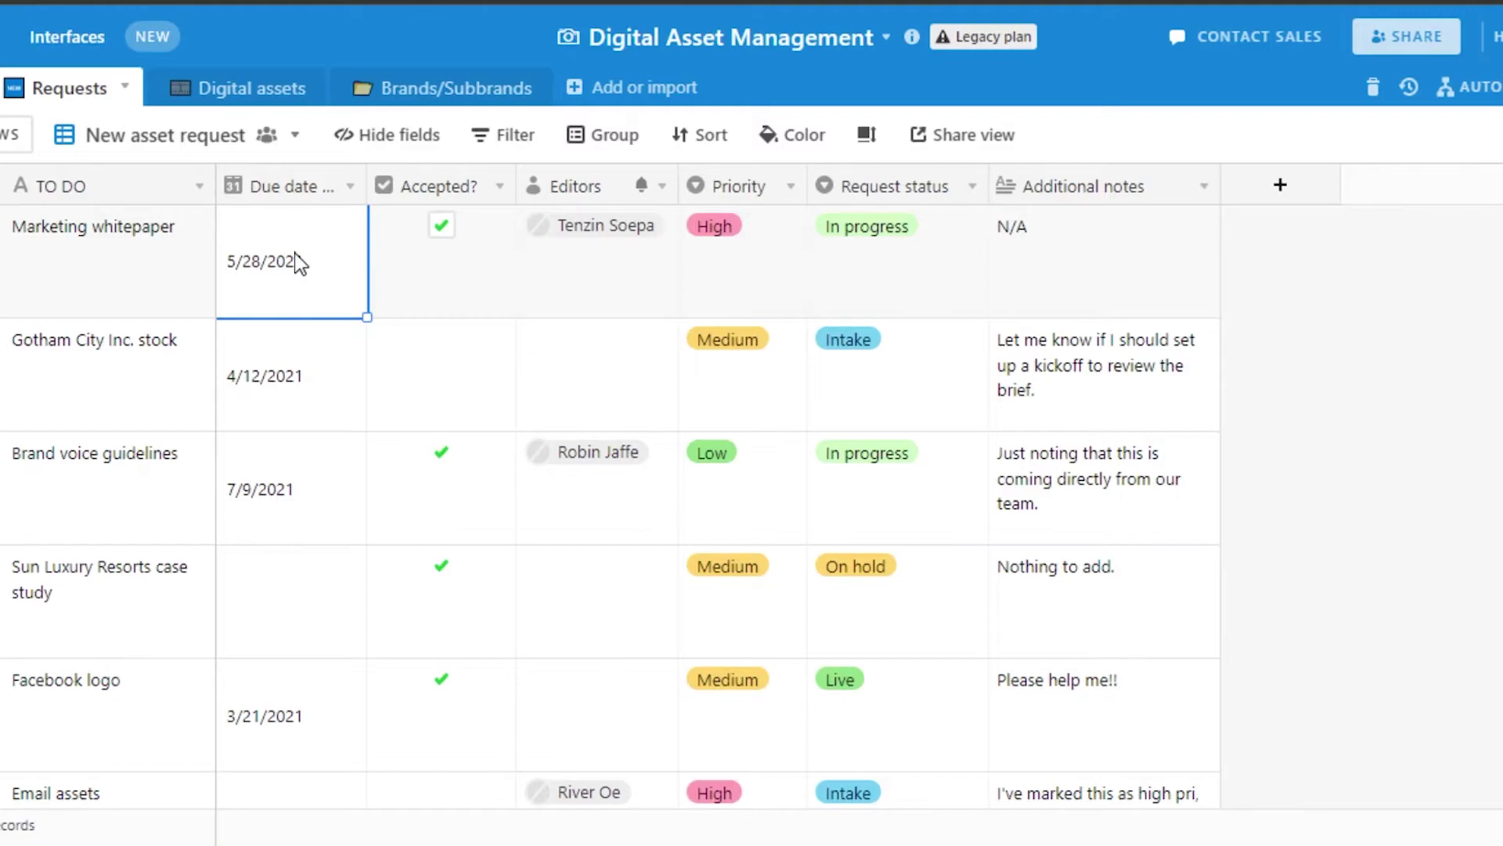
click(295, 391)
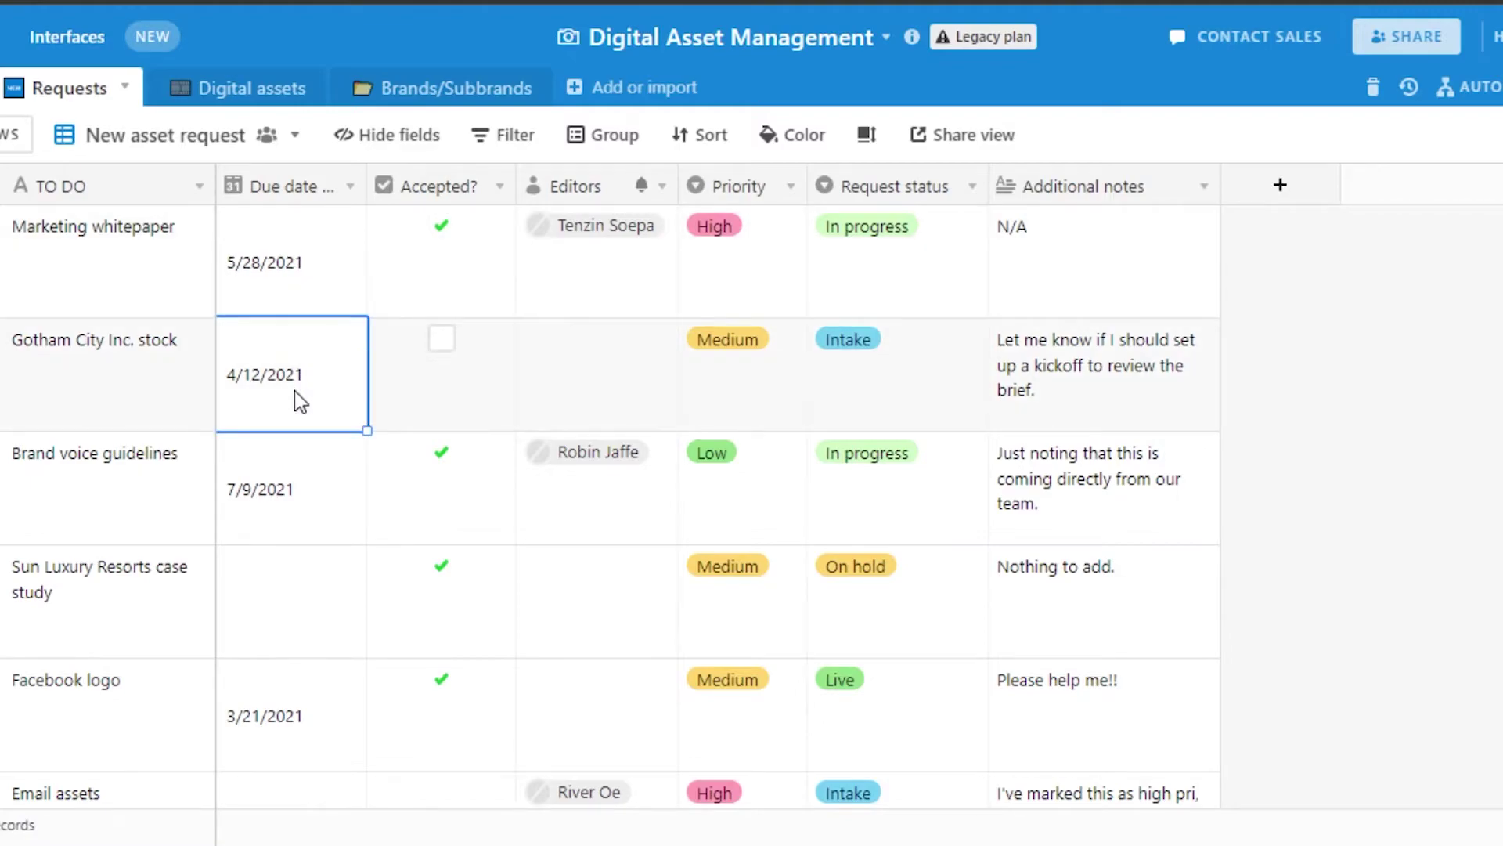
click(328, 261)
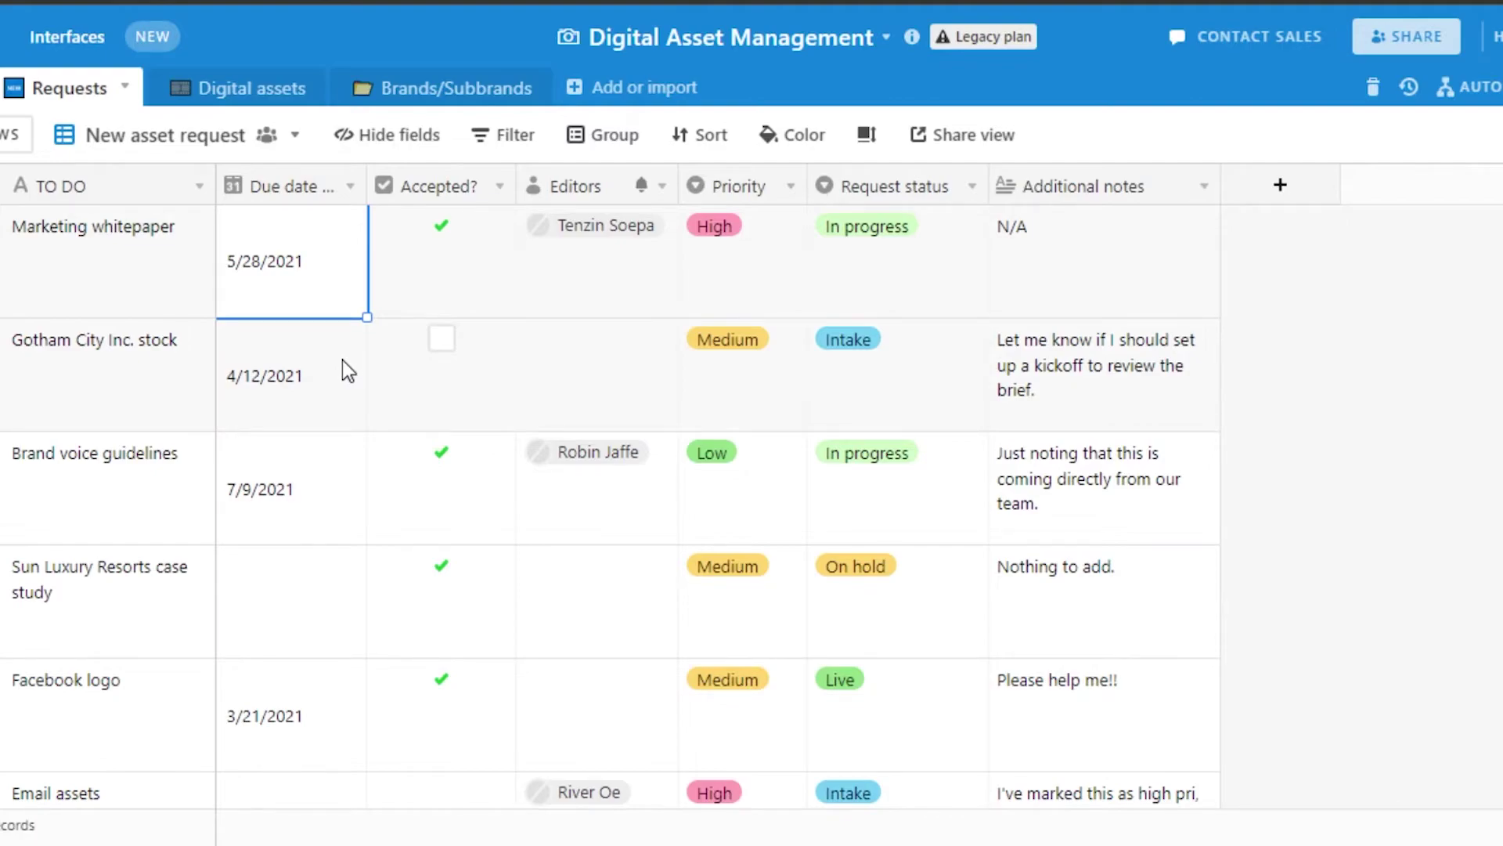
click(411, 309)
click(440, 227)
click(440, 227)
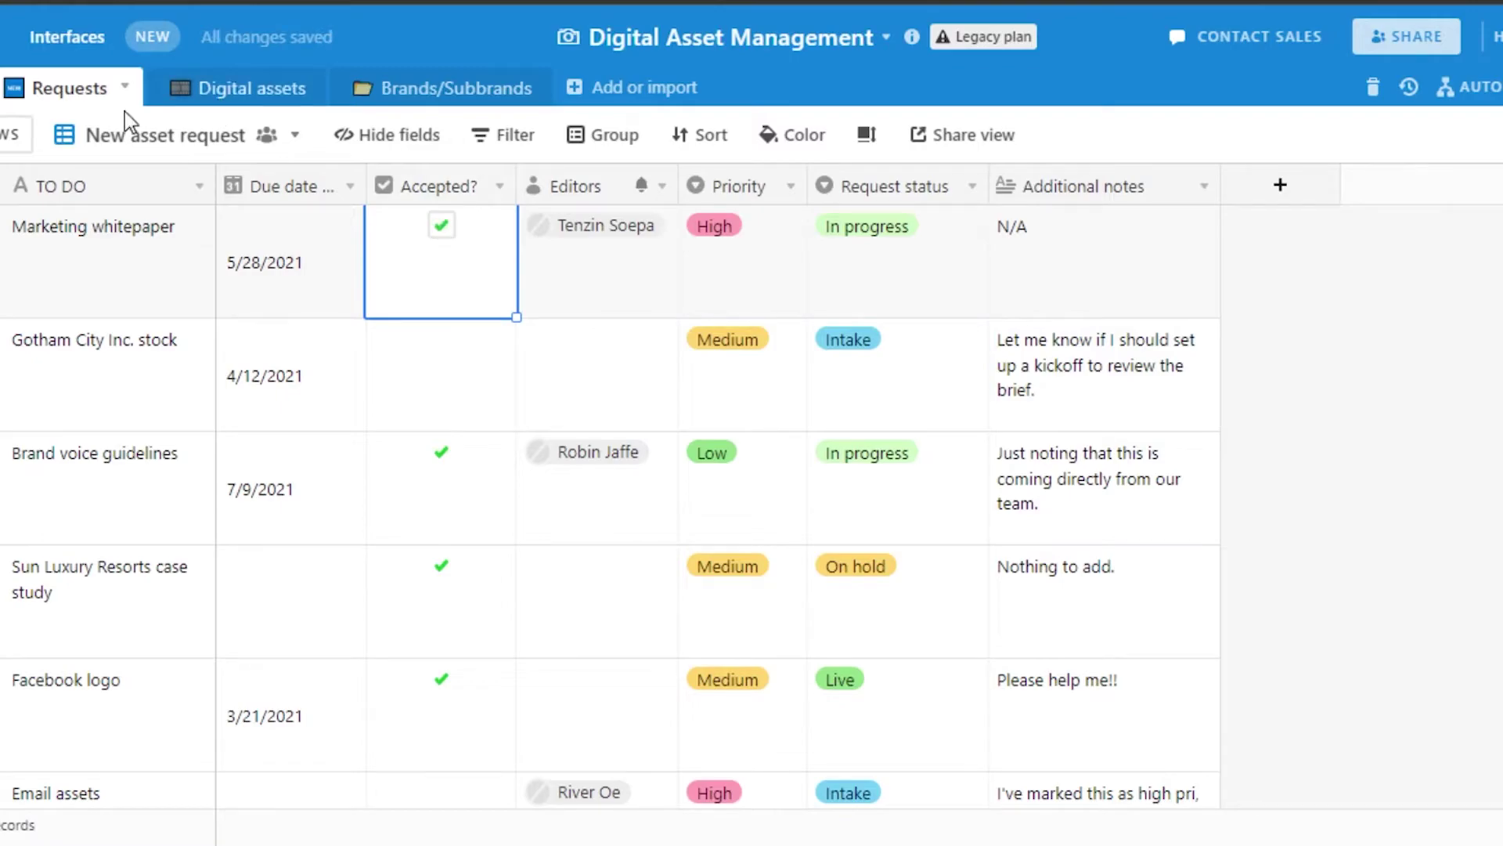
- Check the field options of the Accepted? column and the record coloring settings
click(500, 187)
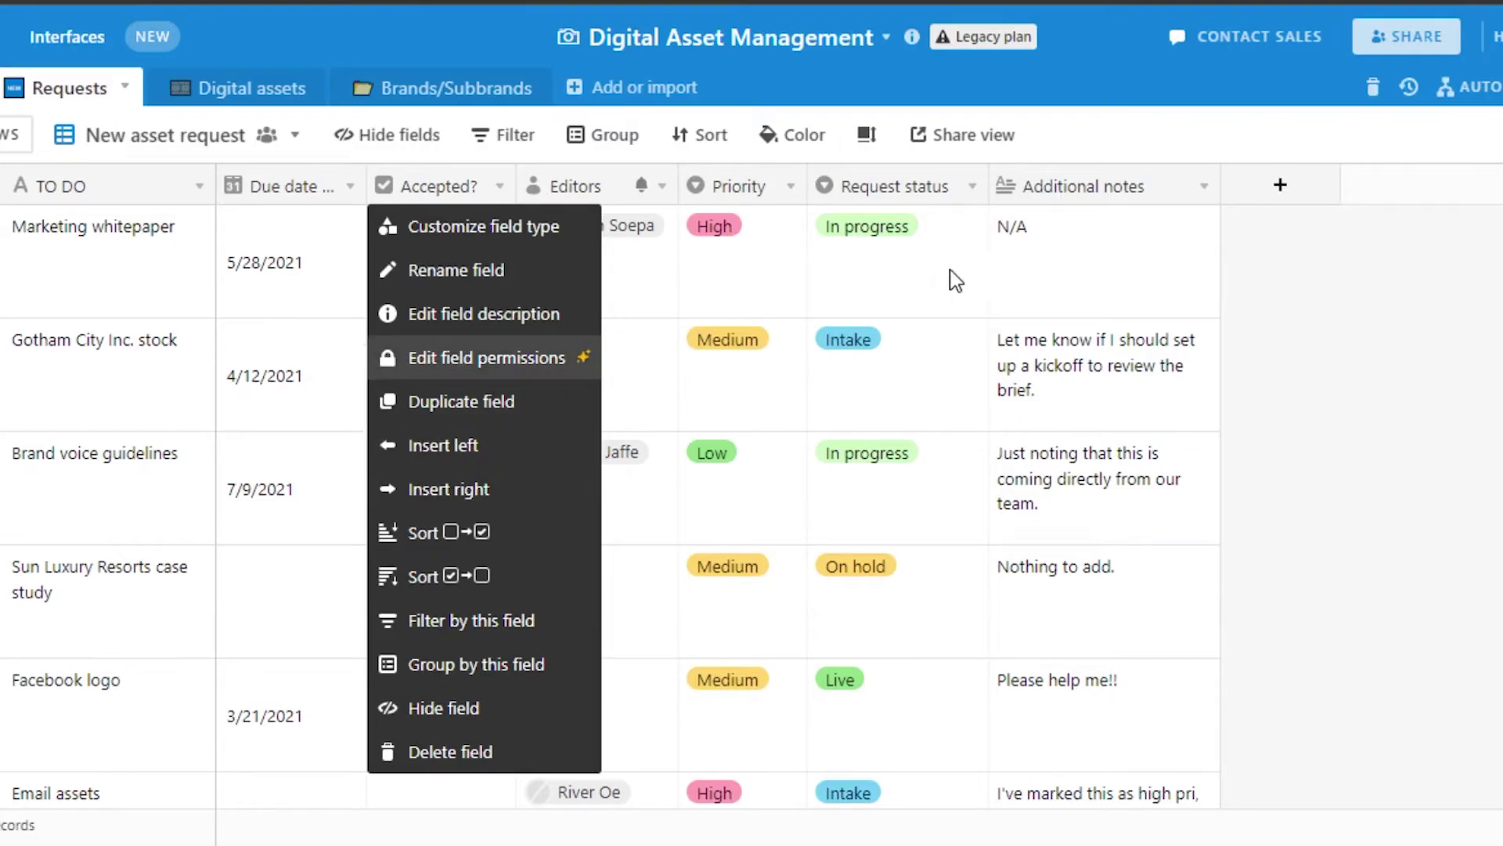
click(1292, 339)
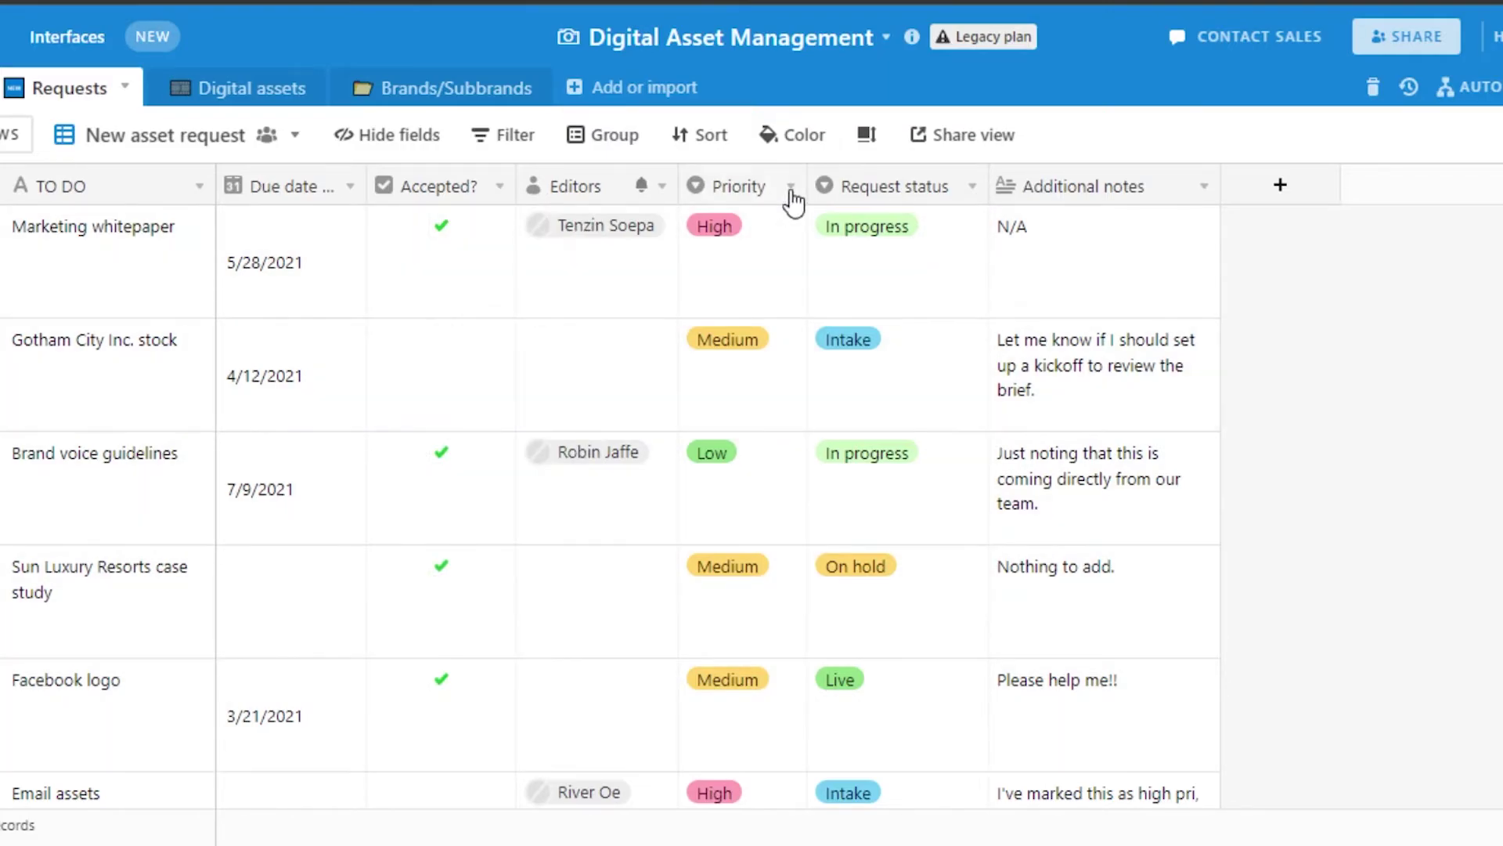
click(780, 141)
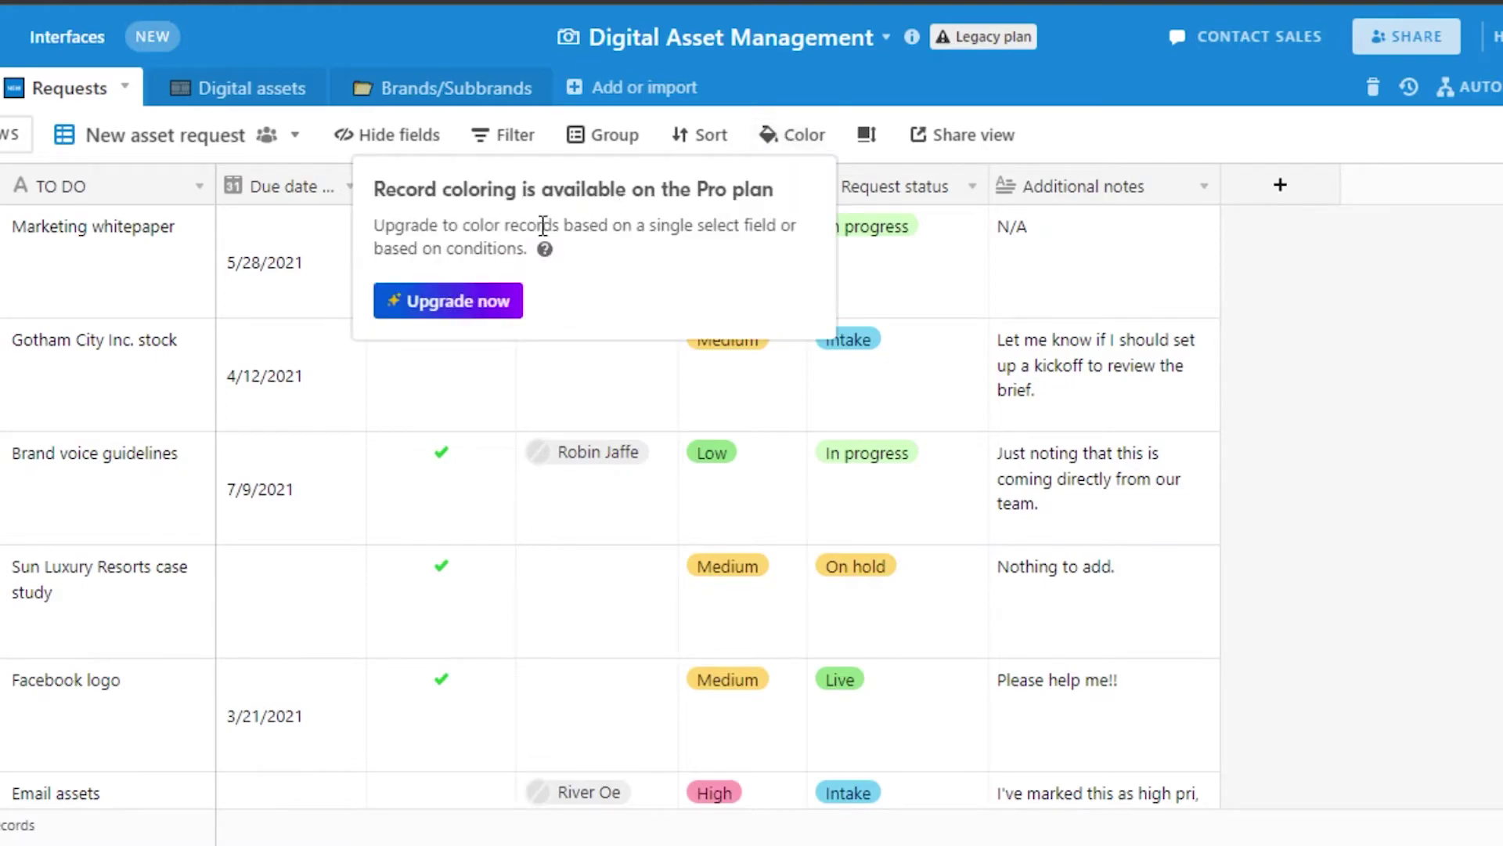
- Check the Requests table's options, and open the Digital assets table
click(1423, 250)
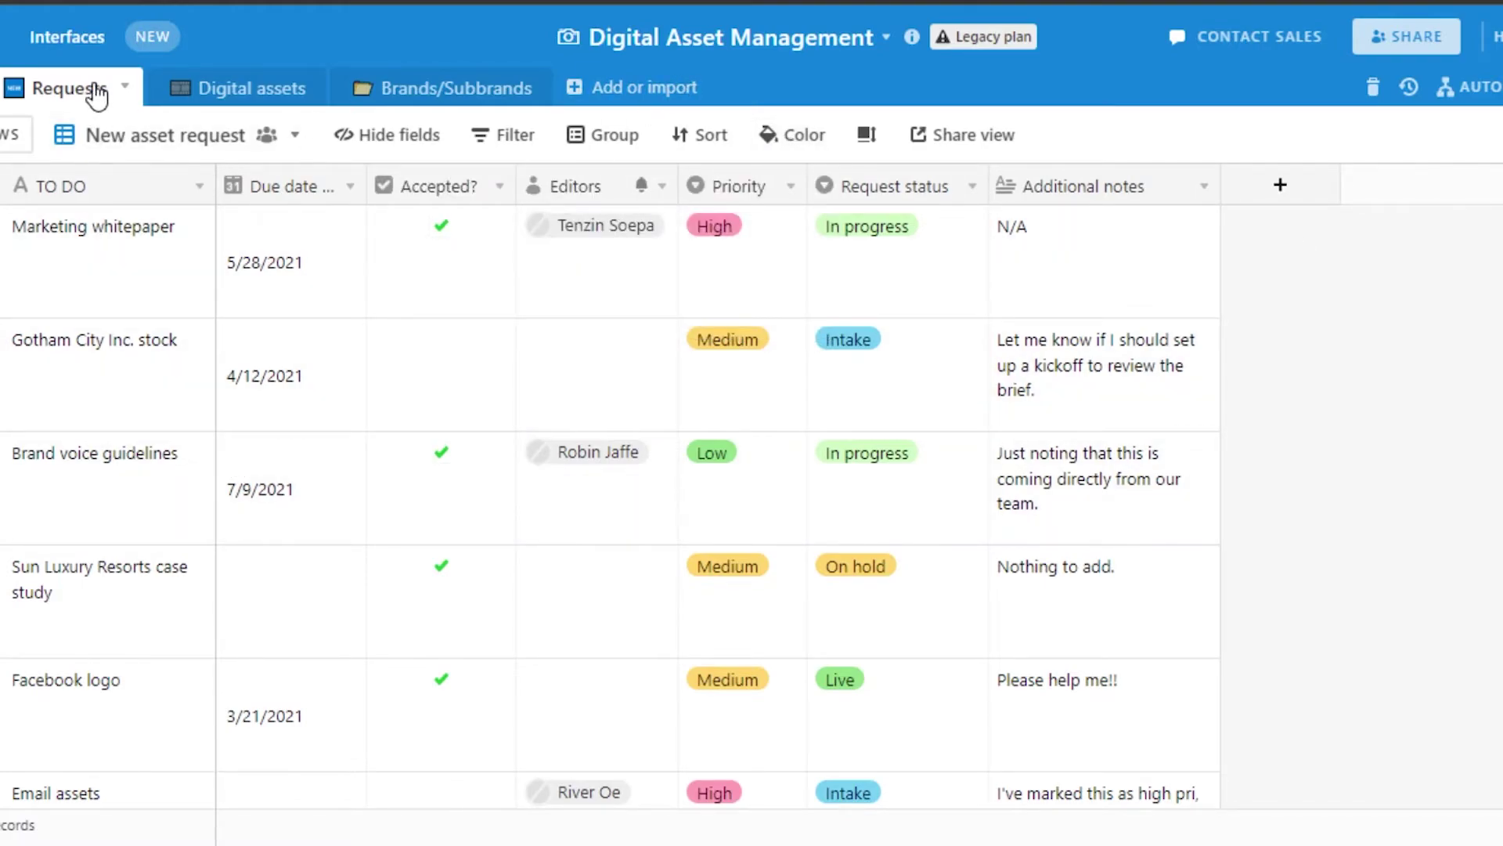
click(123, 87)
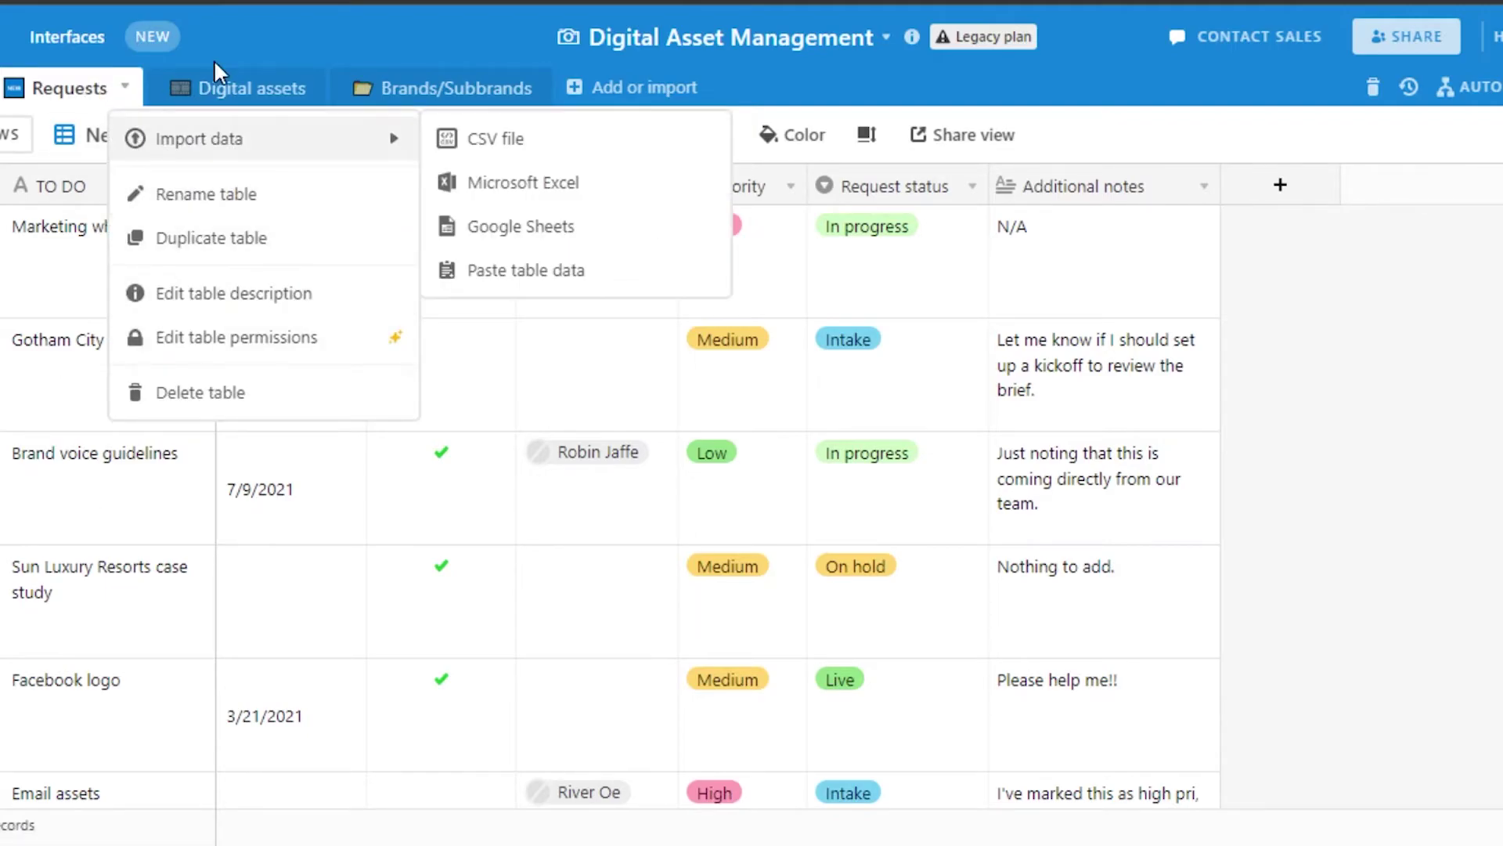
click(219, 90)
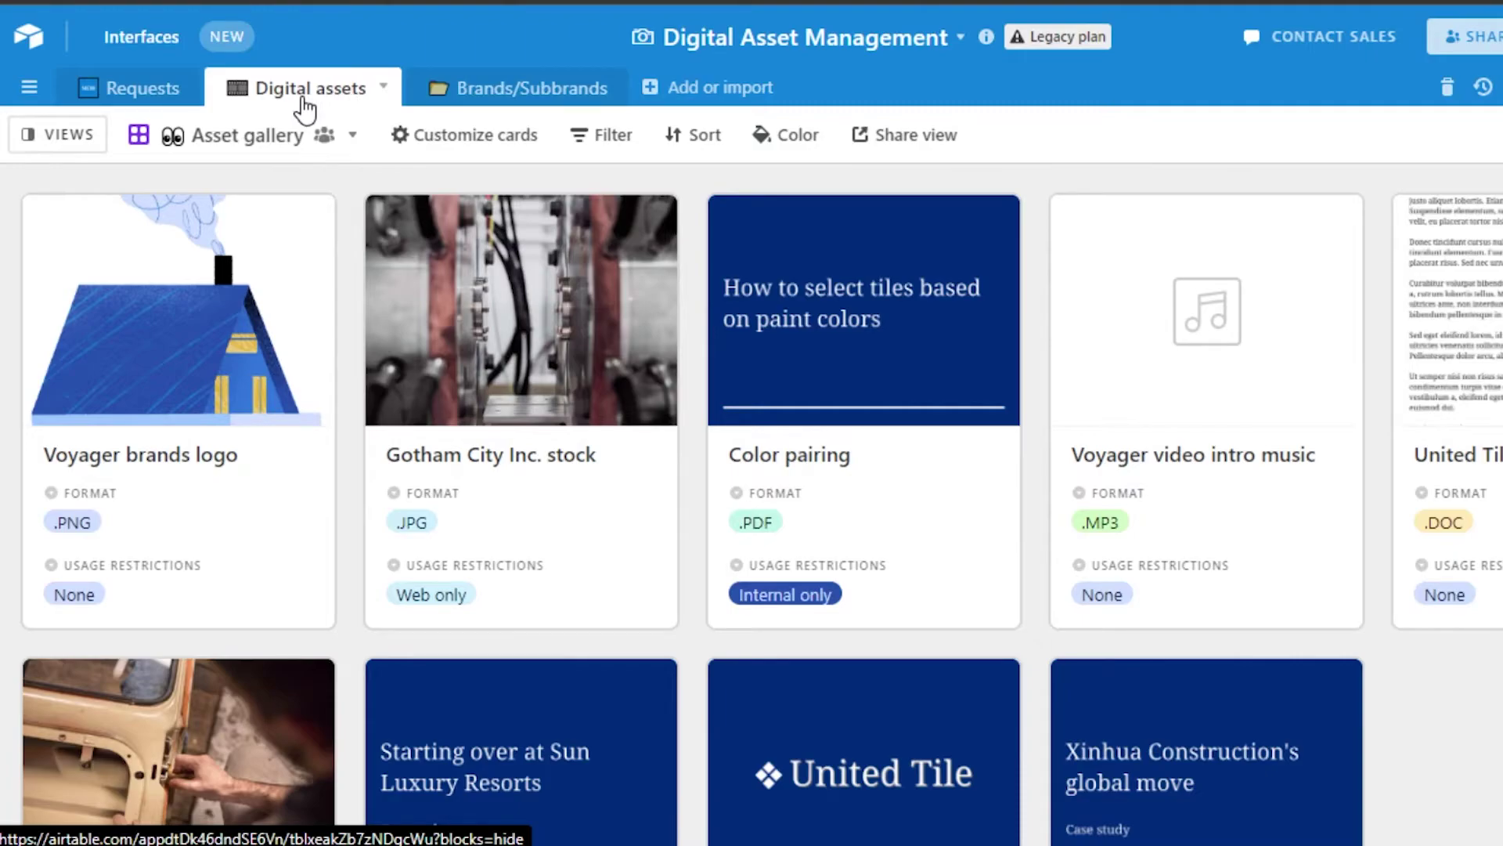
- Rename the Digital assets table to Content Uploaded
click(383, 88)
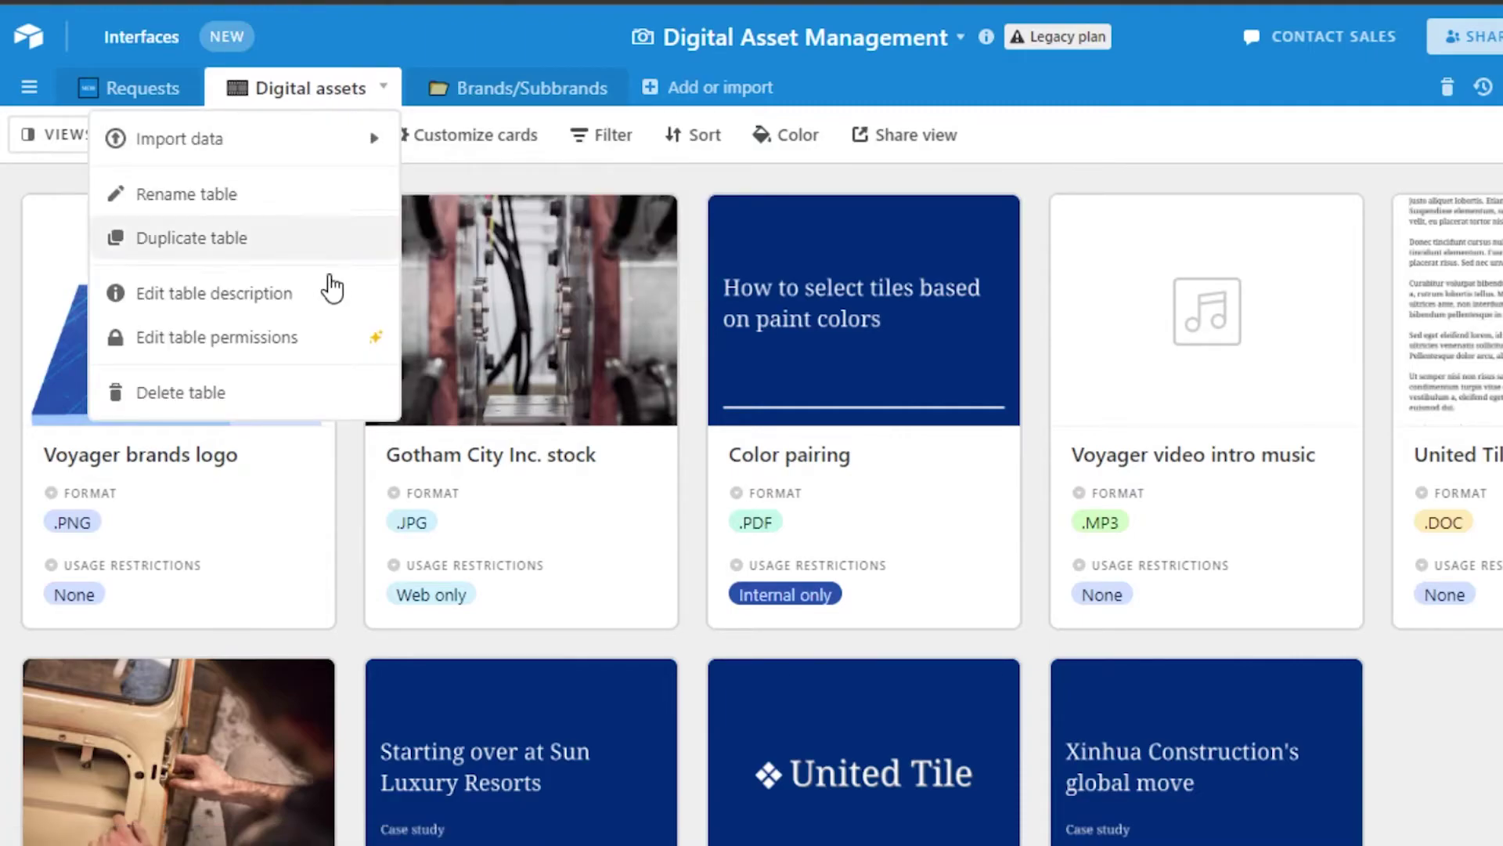
click(247, 202)
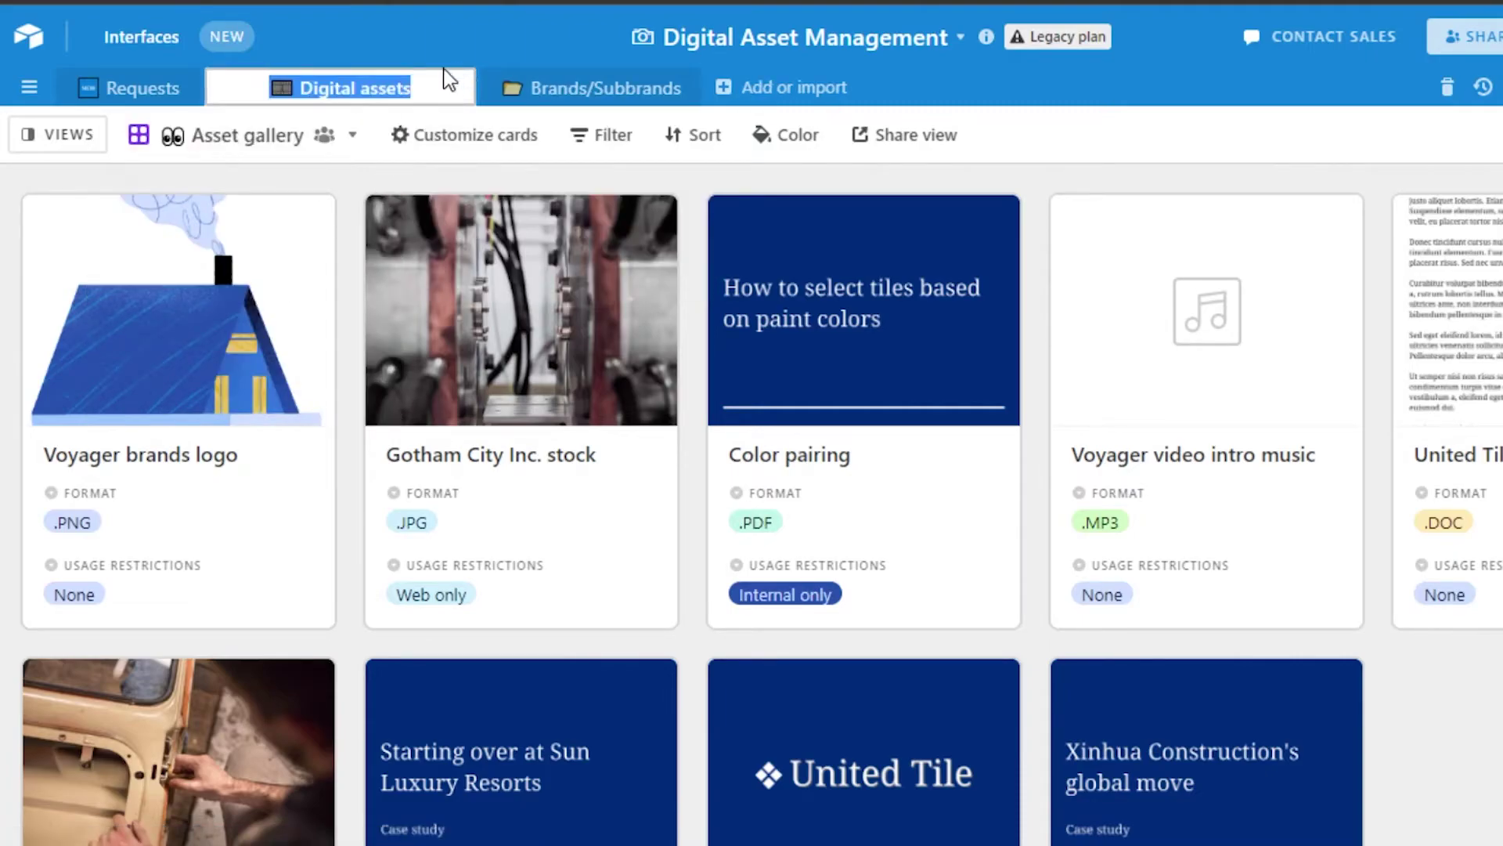
key(BackSpace)
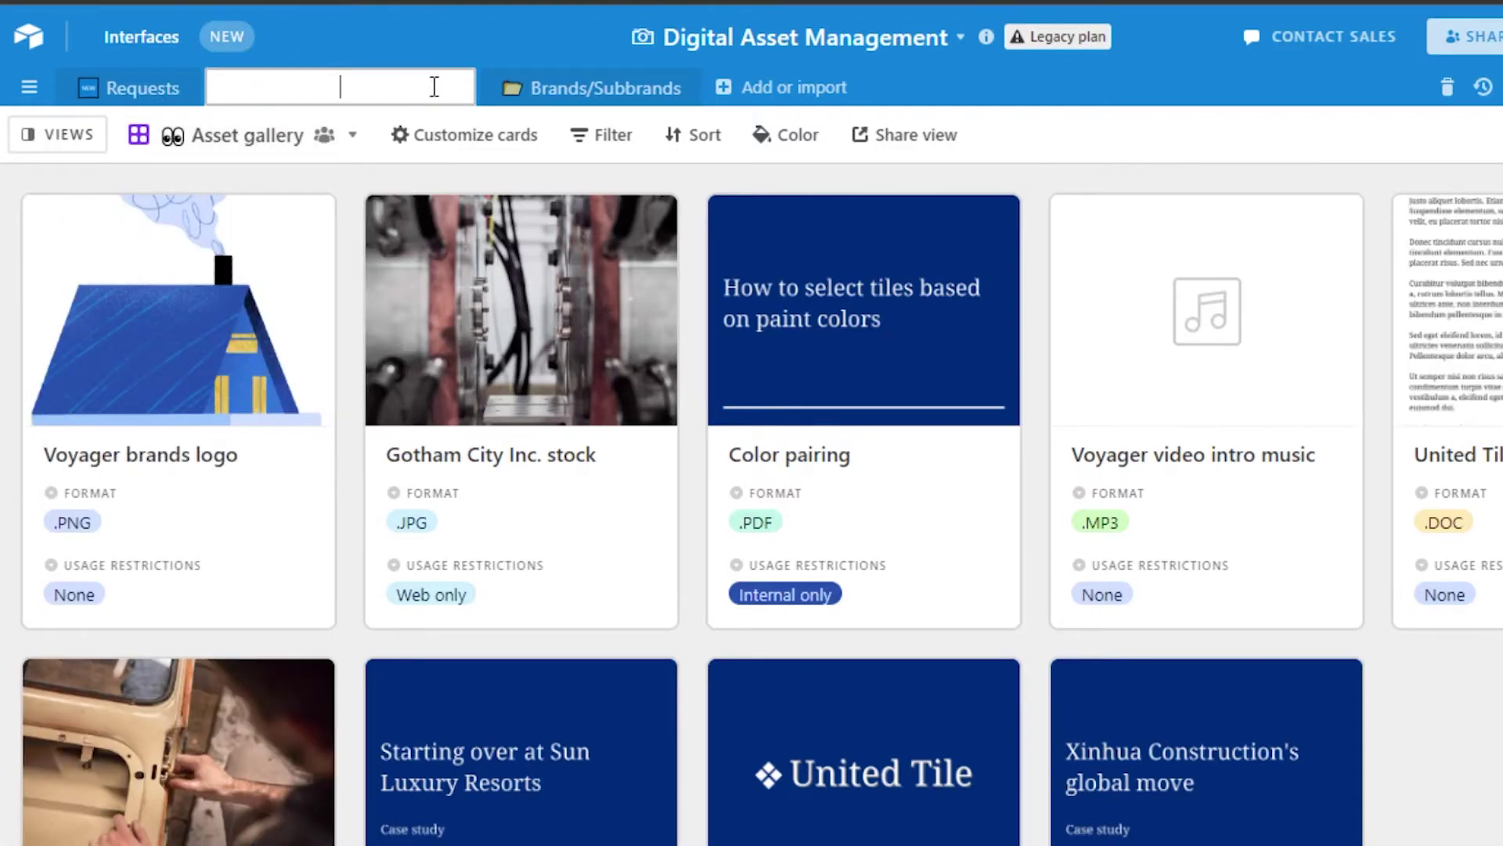
text(Content Uploaded)
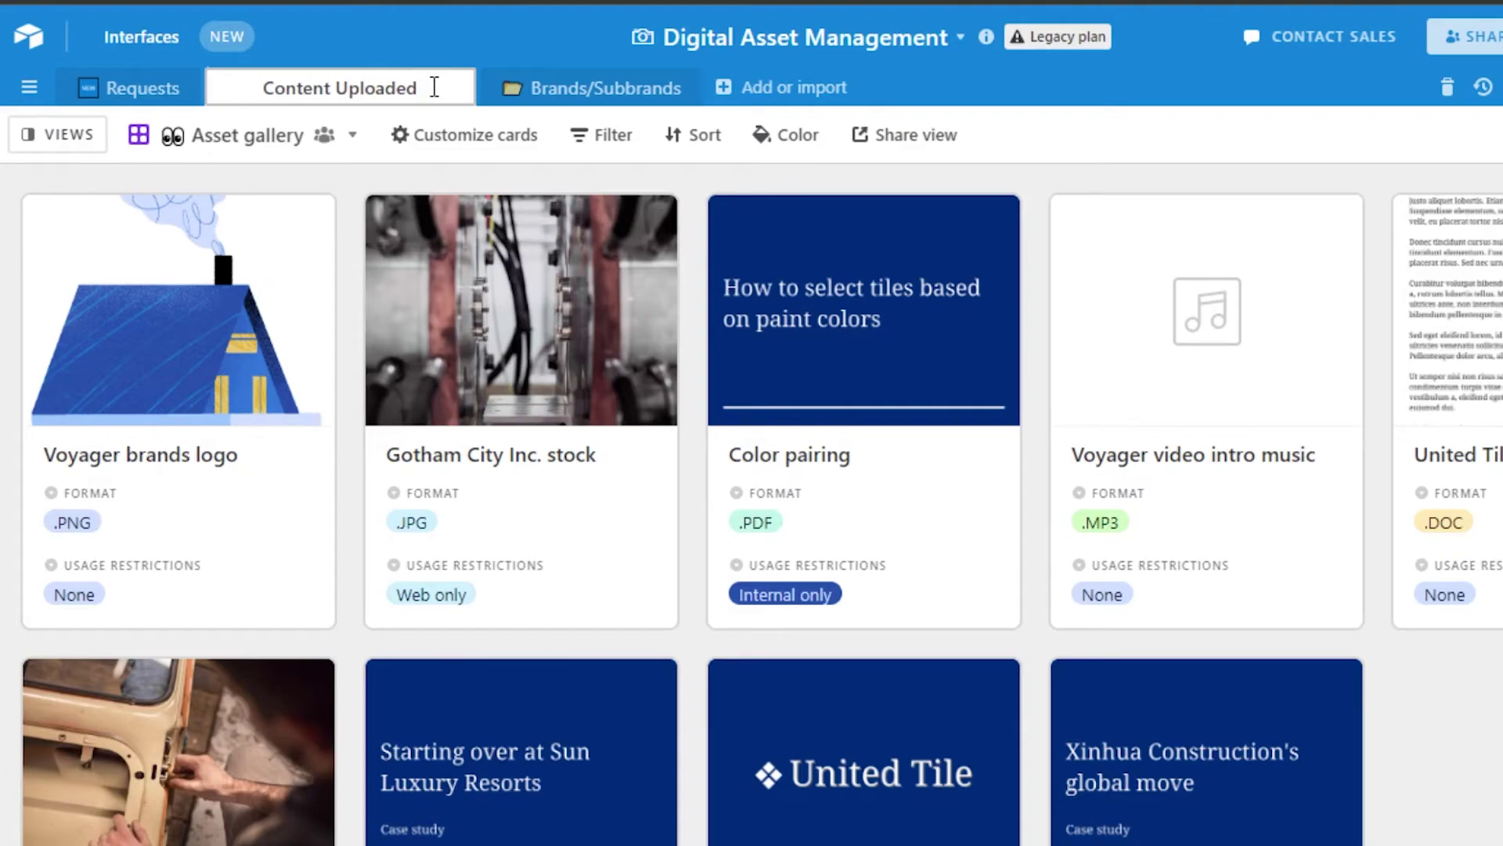
- Look through the Asset gallery view's options and the view types that can be created, including Calendar
click(291, 141)
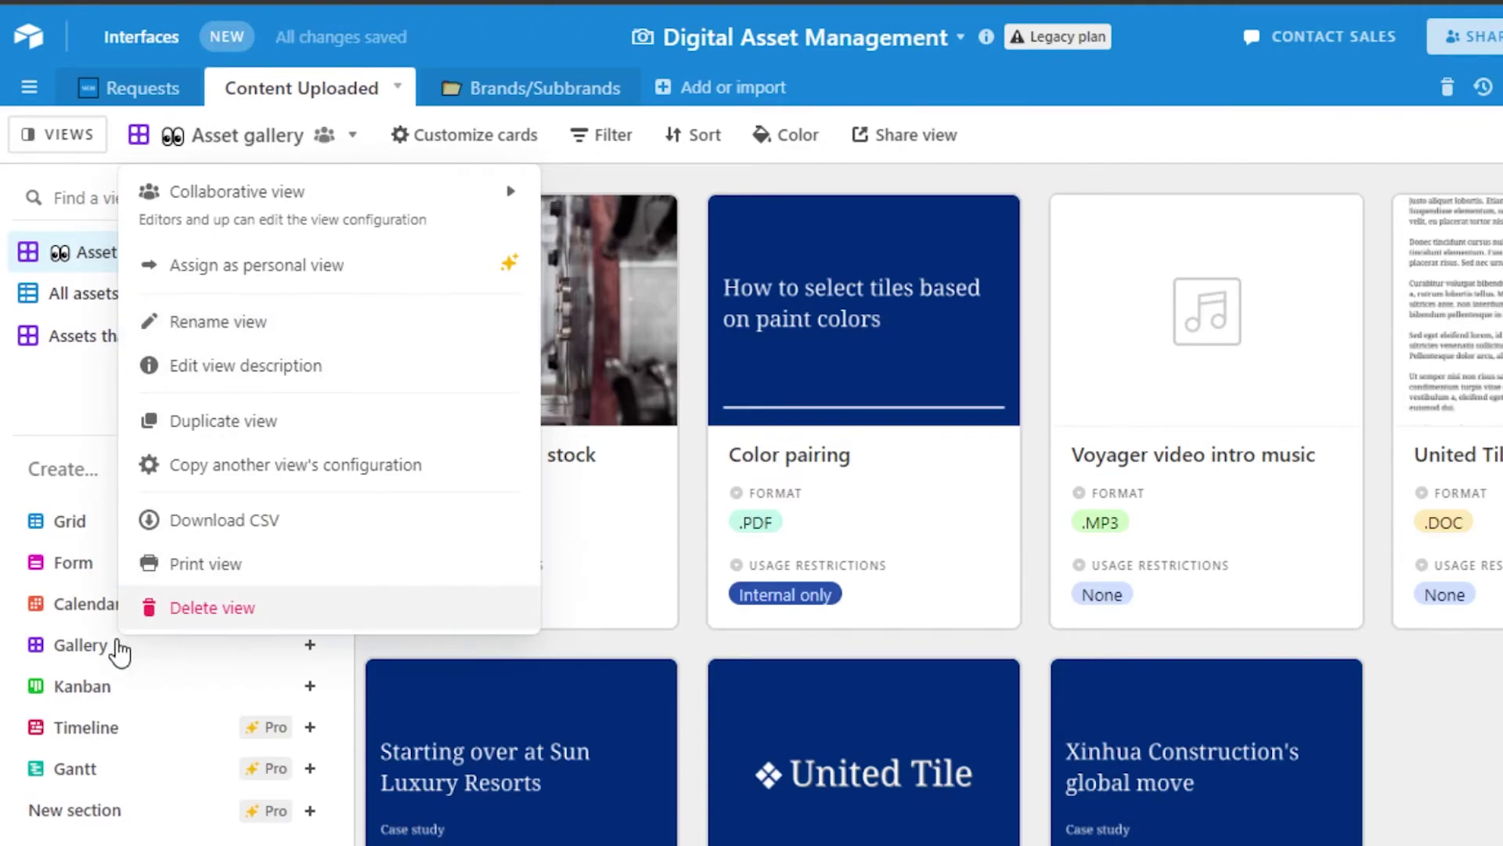
click(778, 519)
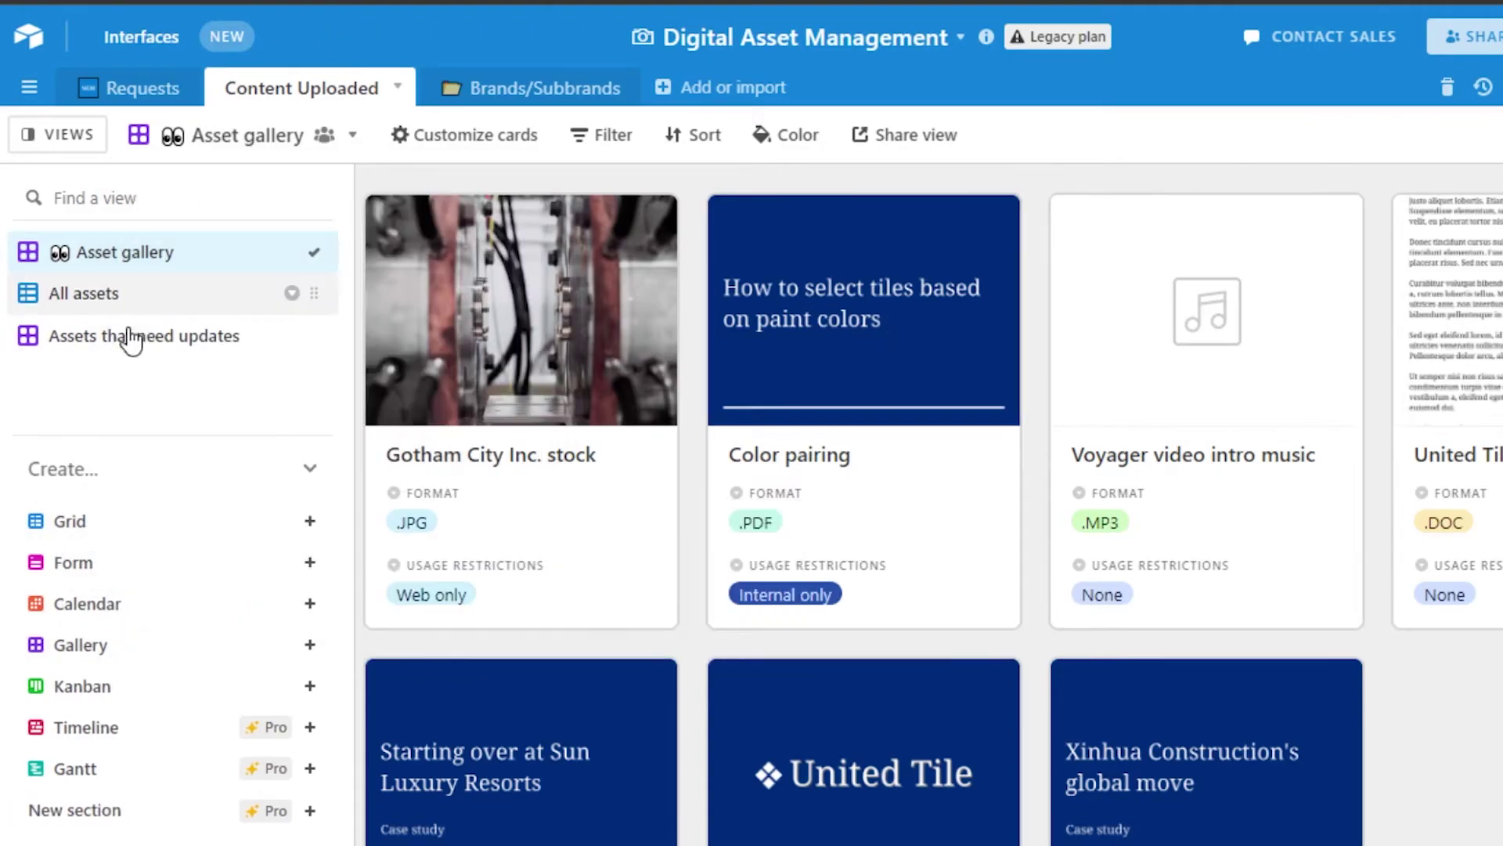
click(106, 602)
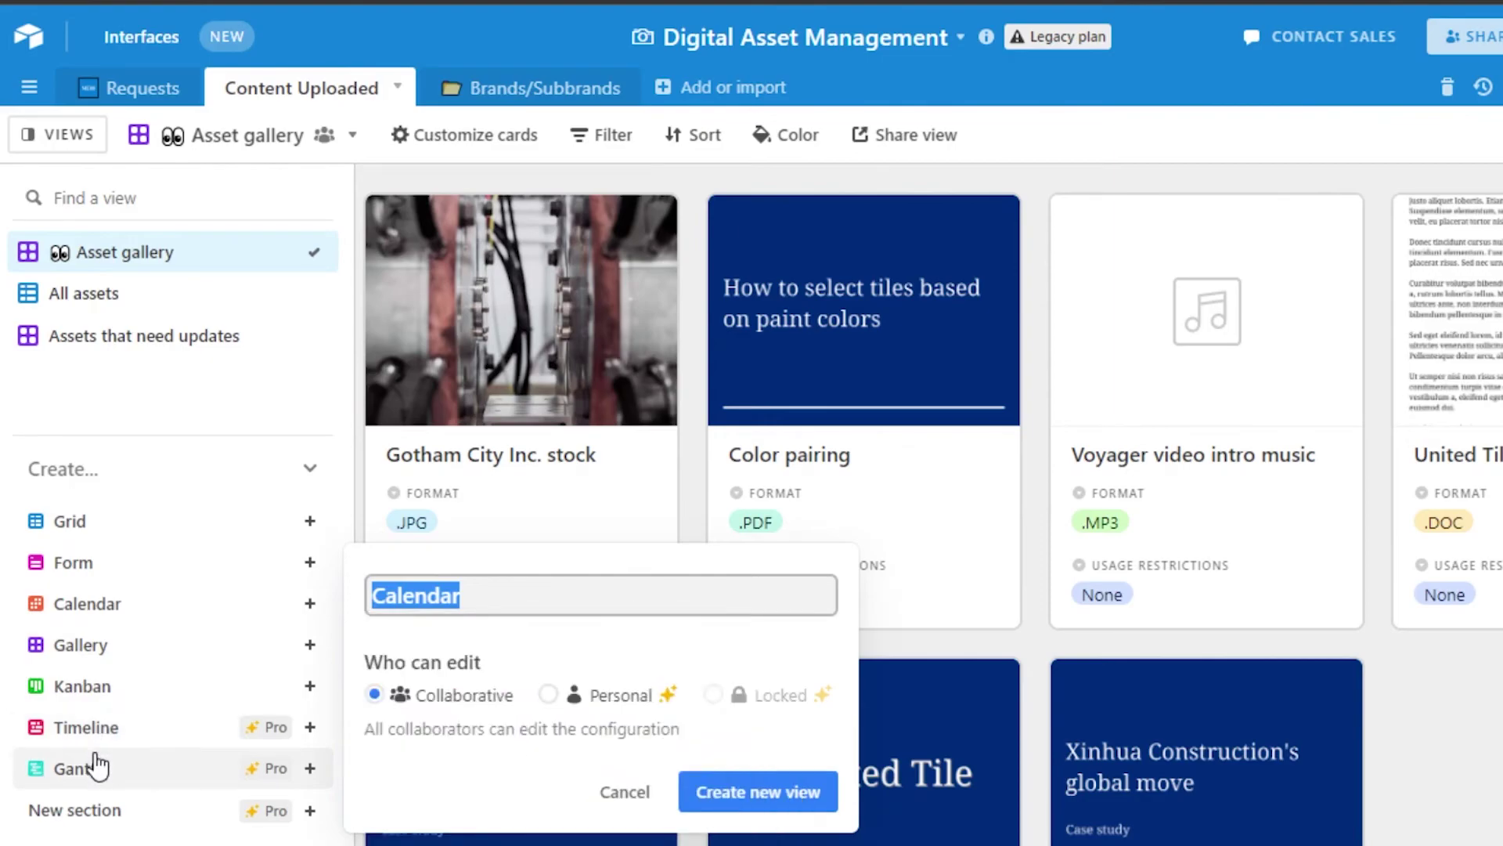
mouse_move(167, 573)
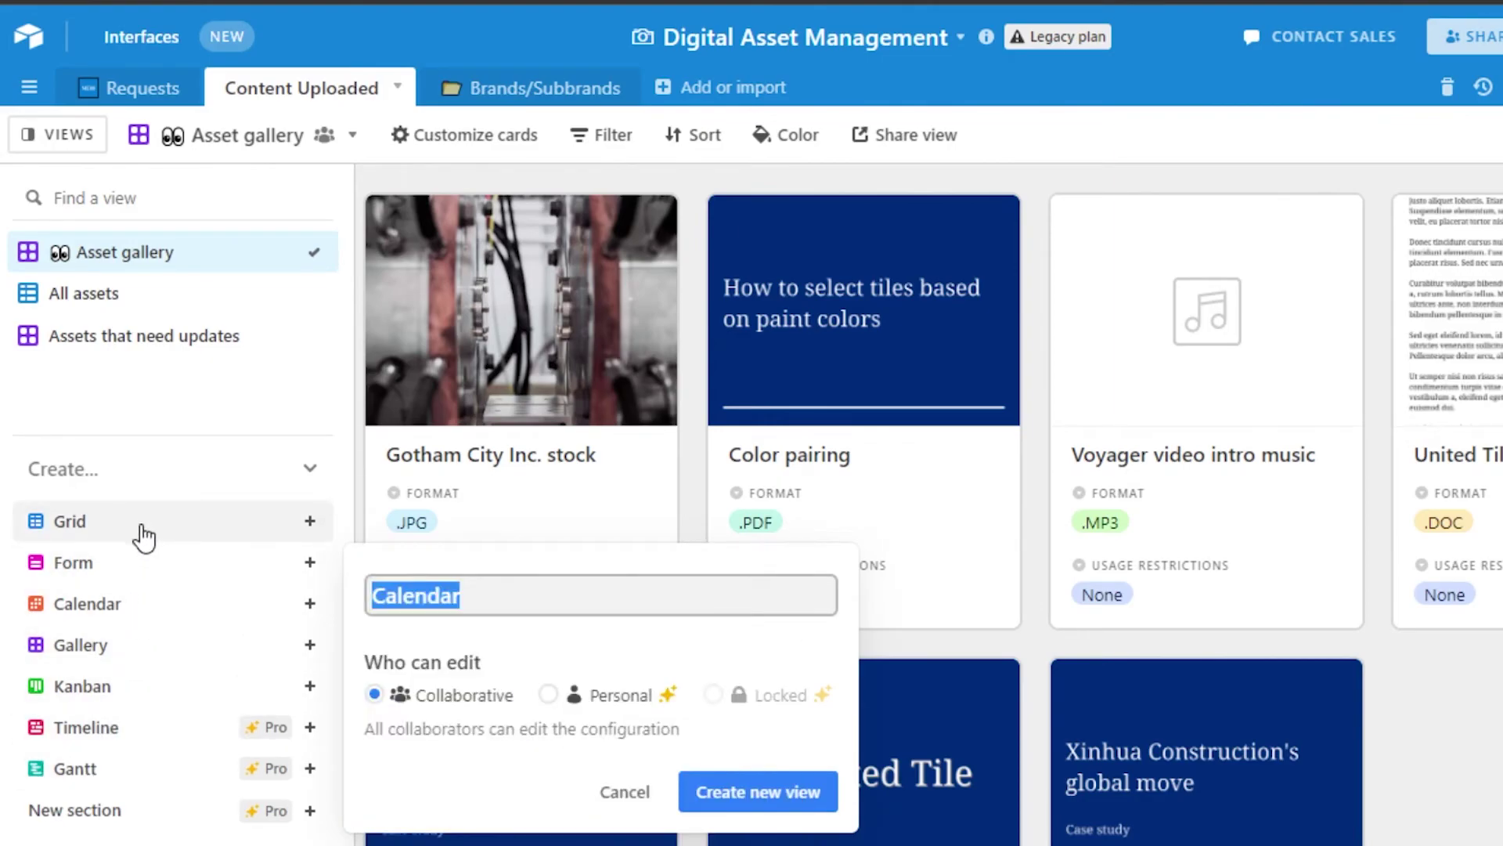
mouse_move(118, 694)
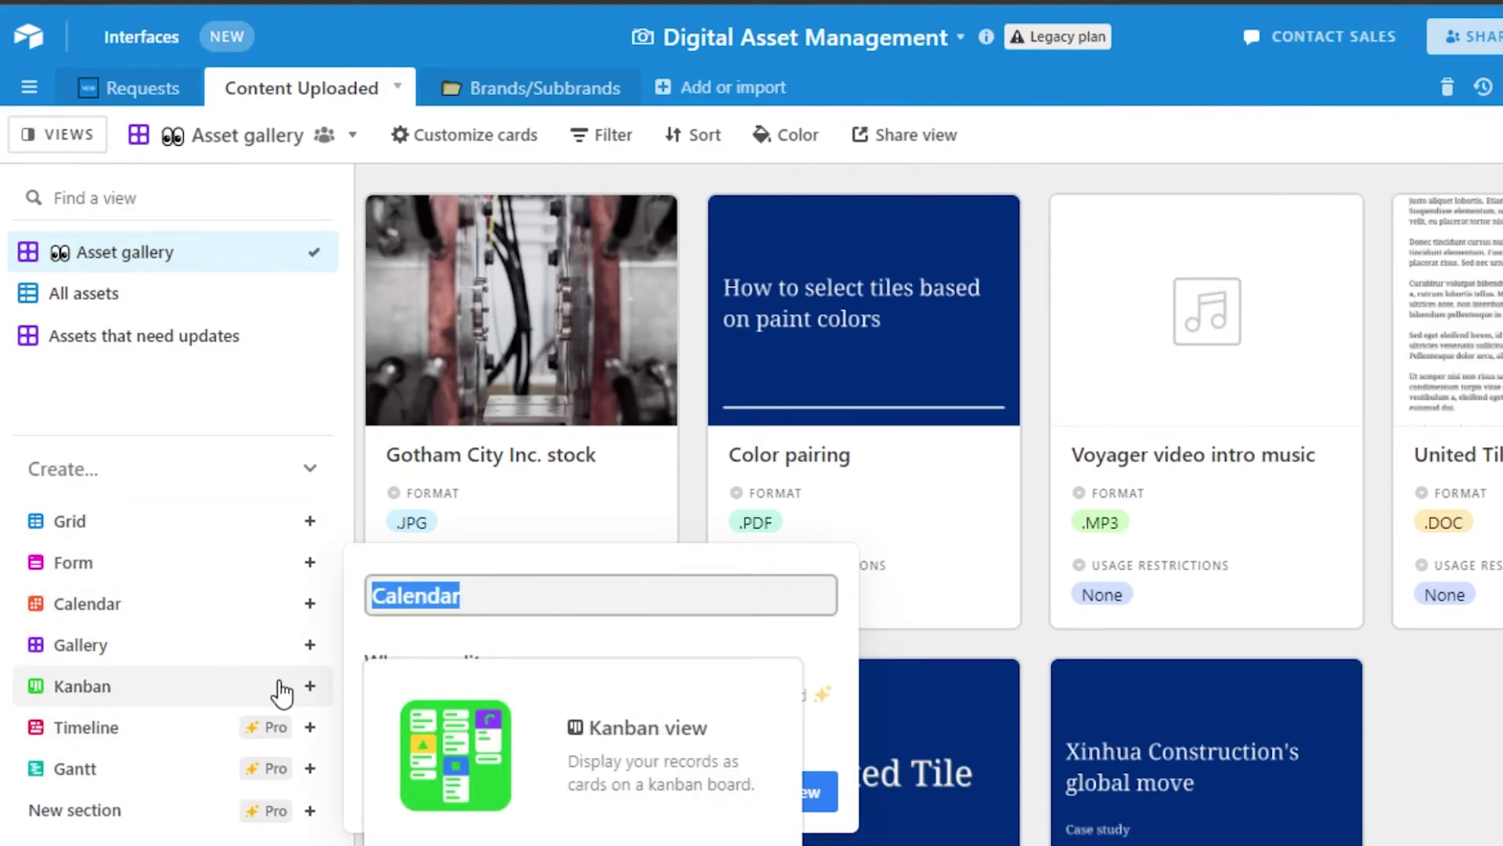
- Create a collaborative Kanban view in the Content Uploaded table, stacked by Status
click(307, 689)
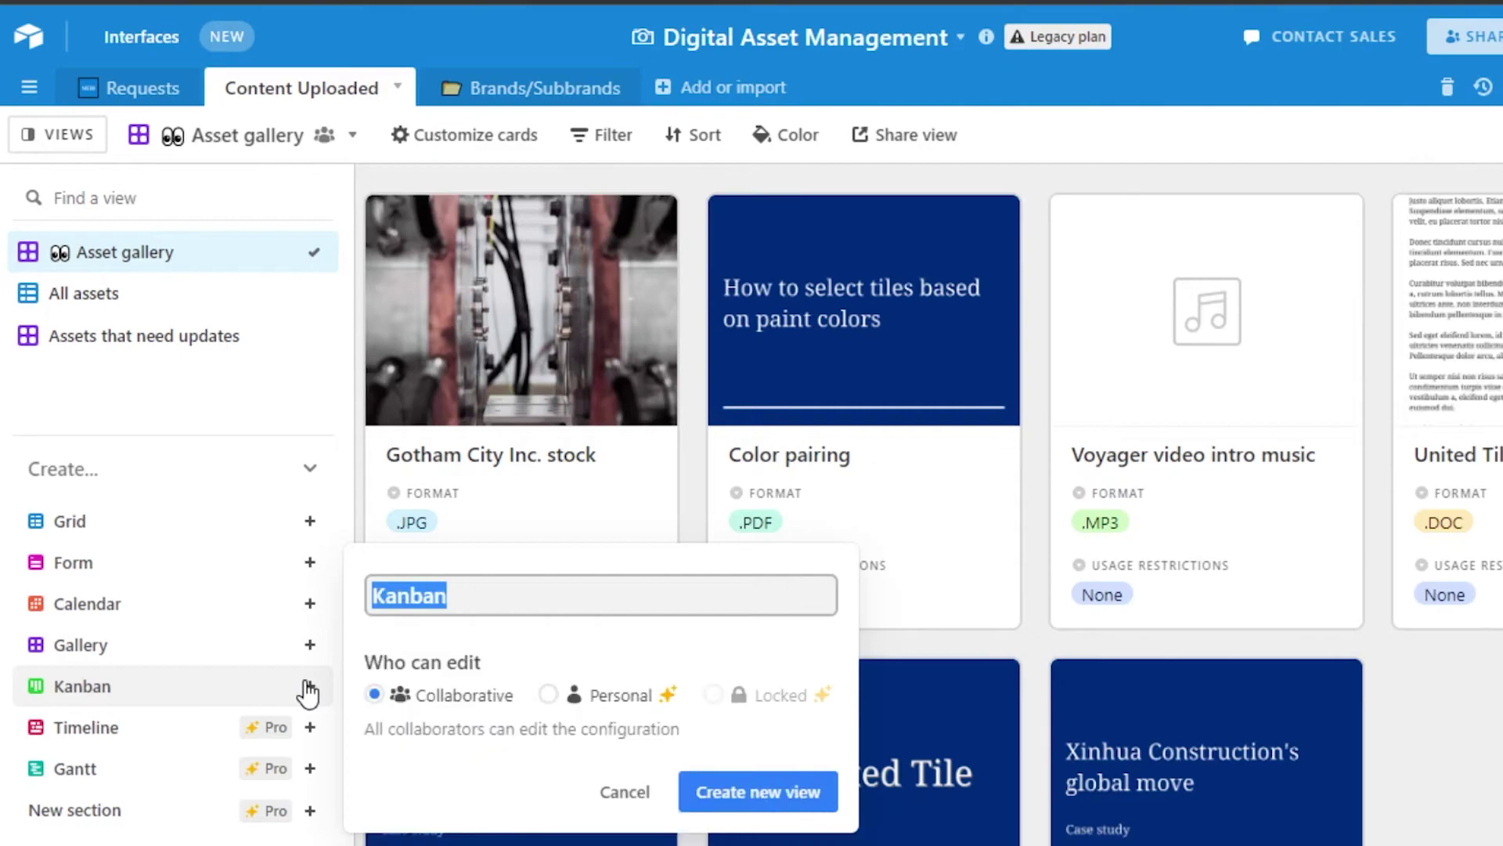
click(766, 806)
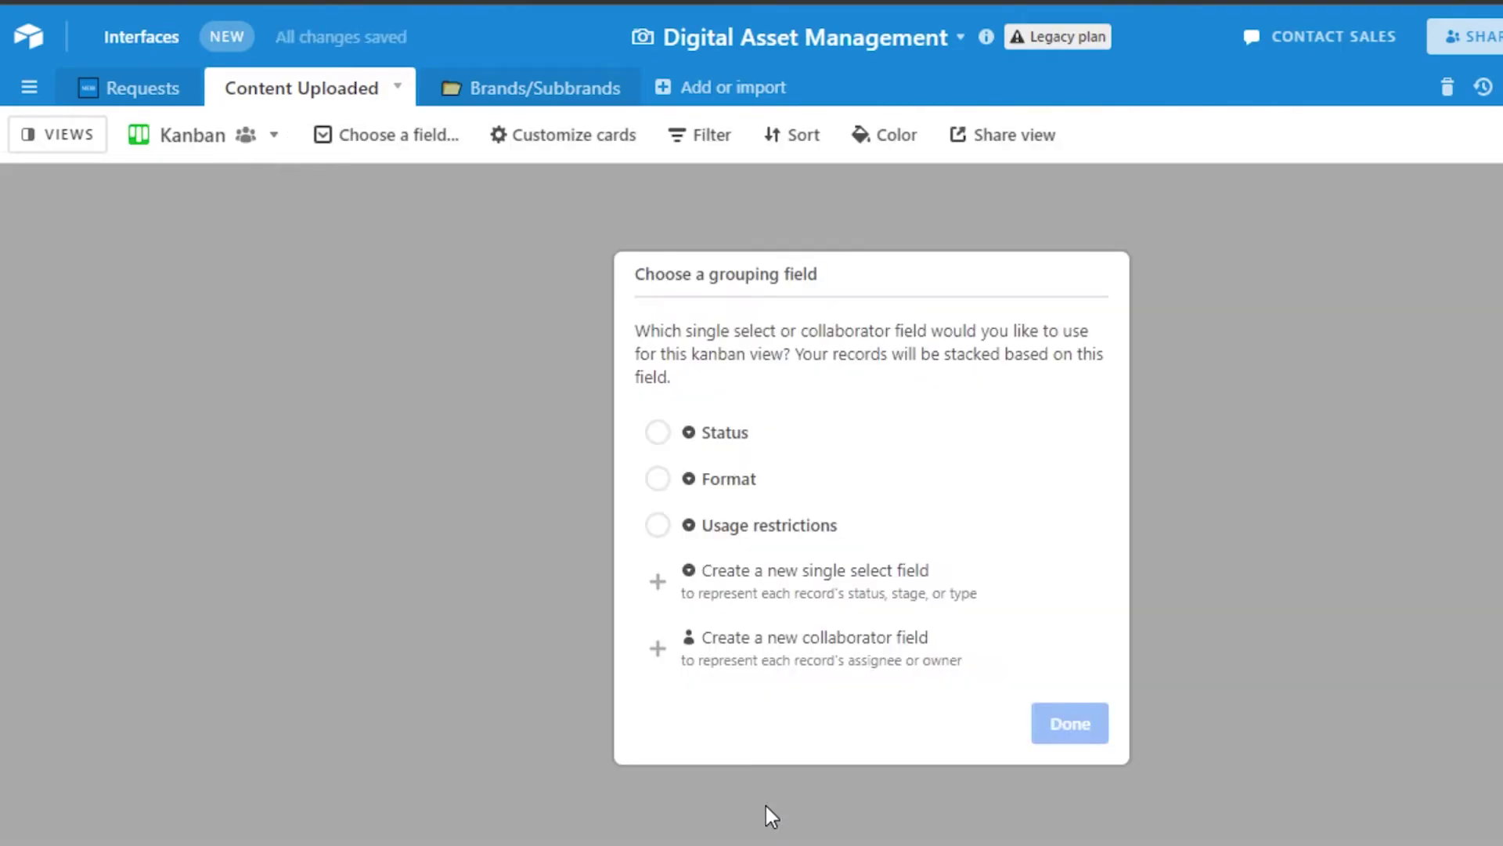
click(724, 446)
click(1069, 727)
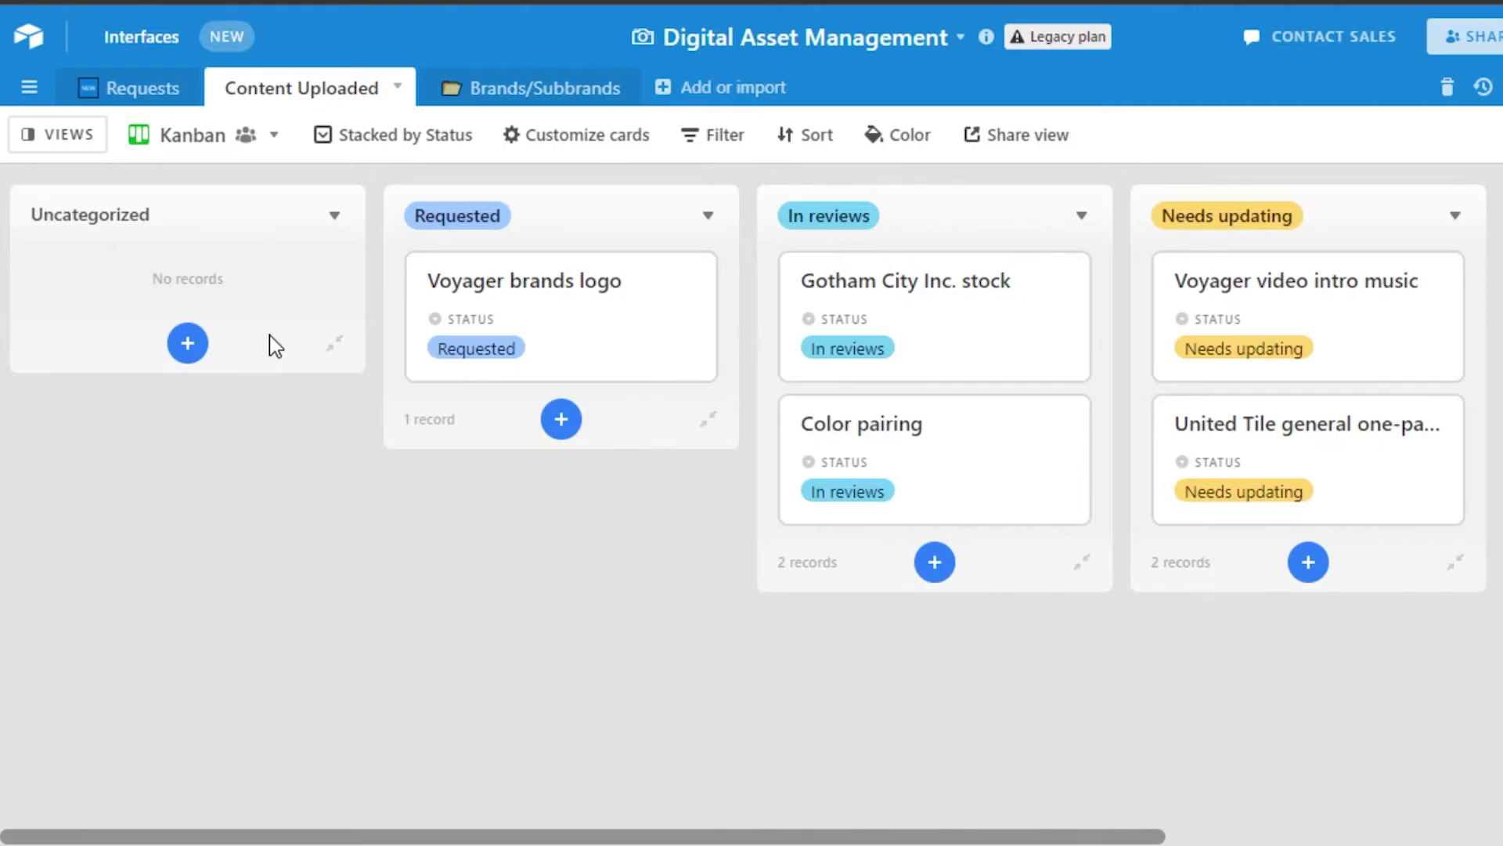
- Create a collaborative view named Kanban in the Requests table, using the Kanban view type
click(159, 89)
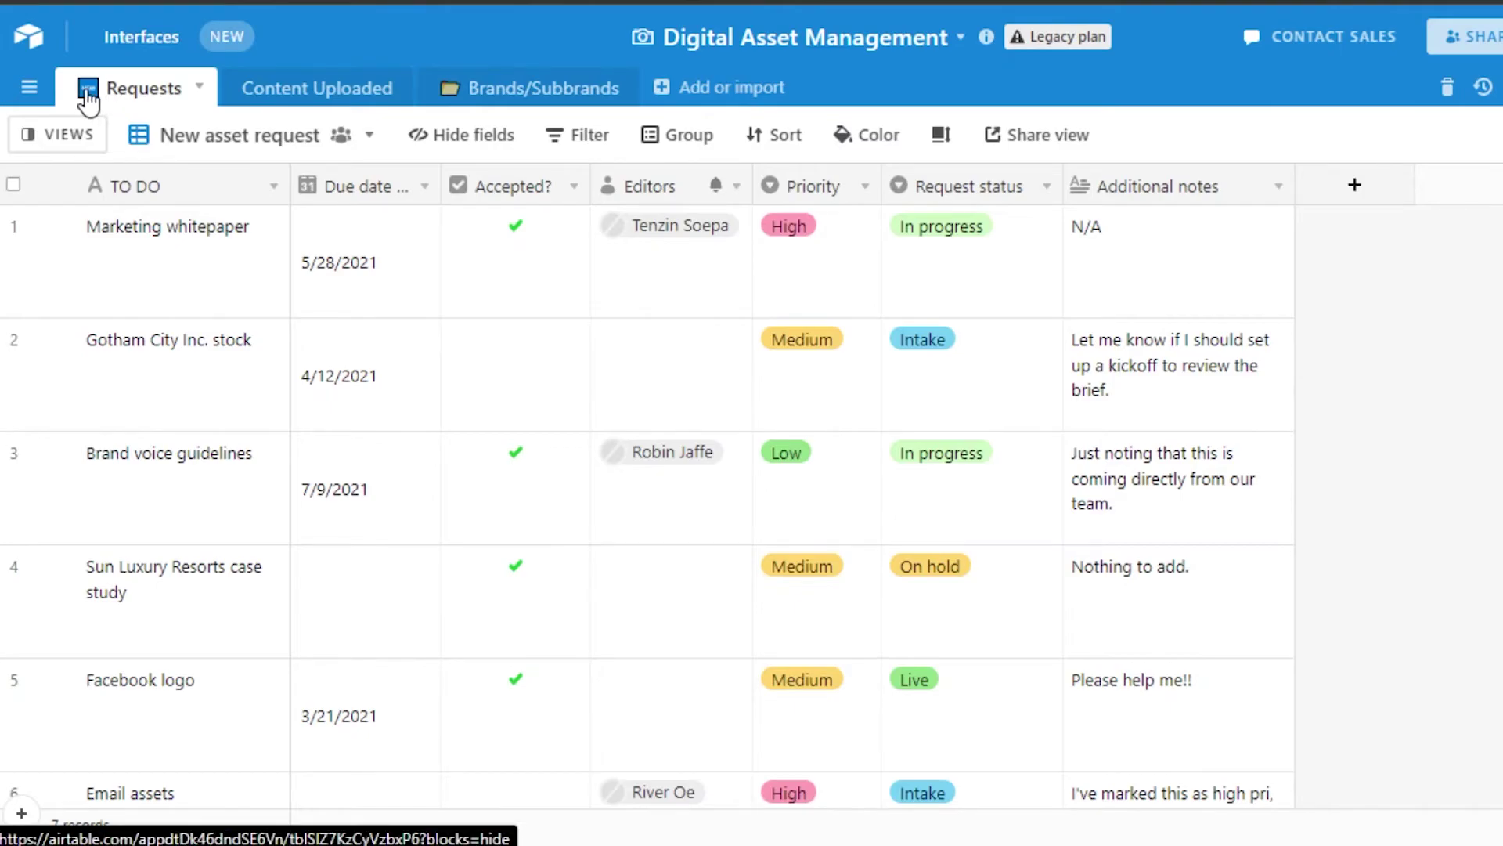
click(63, 146)
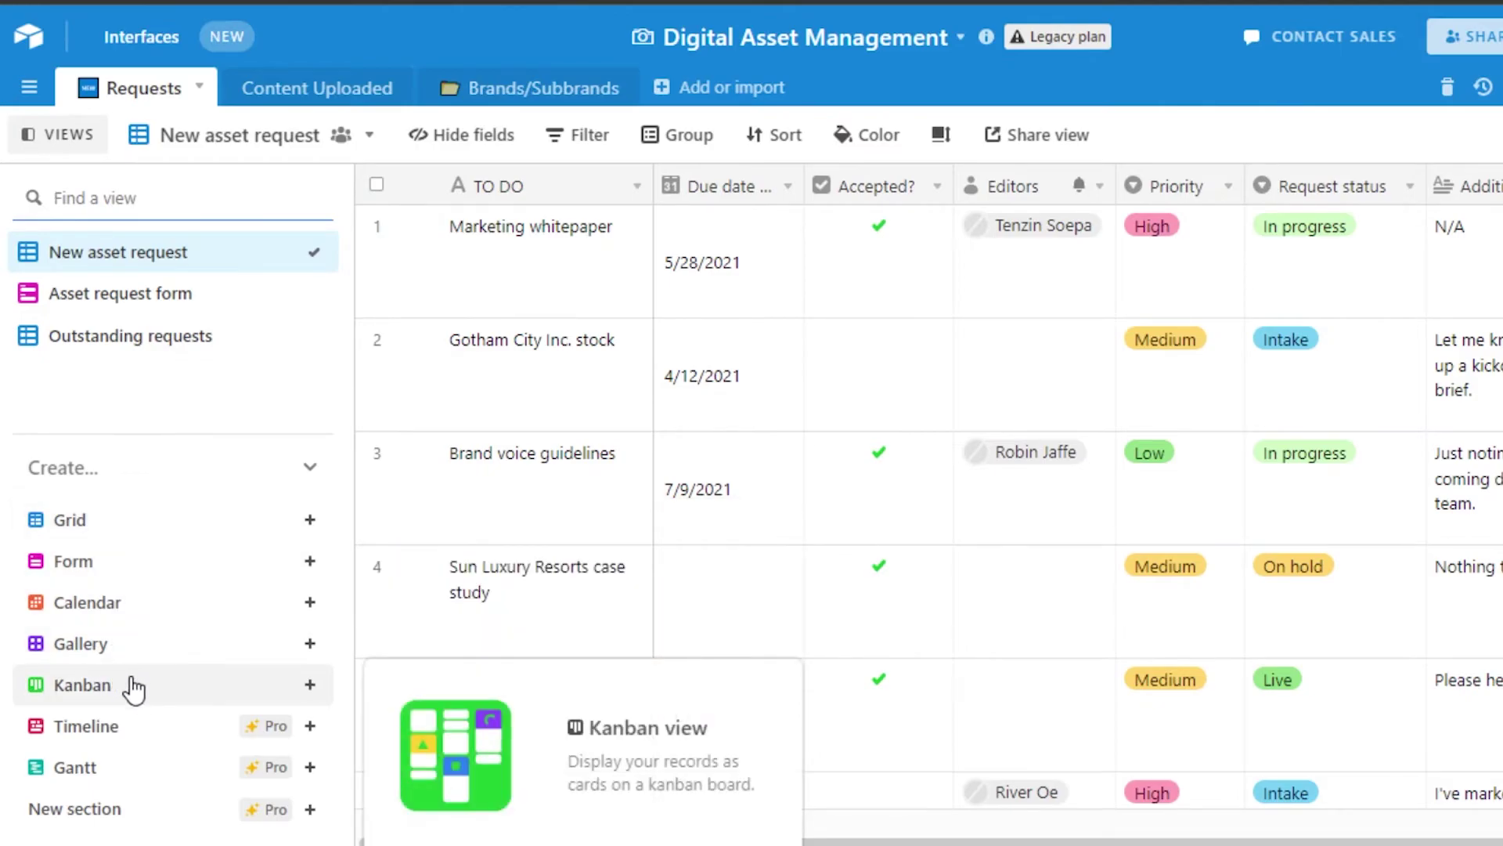
click(310, 686)
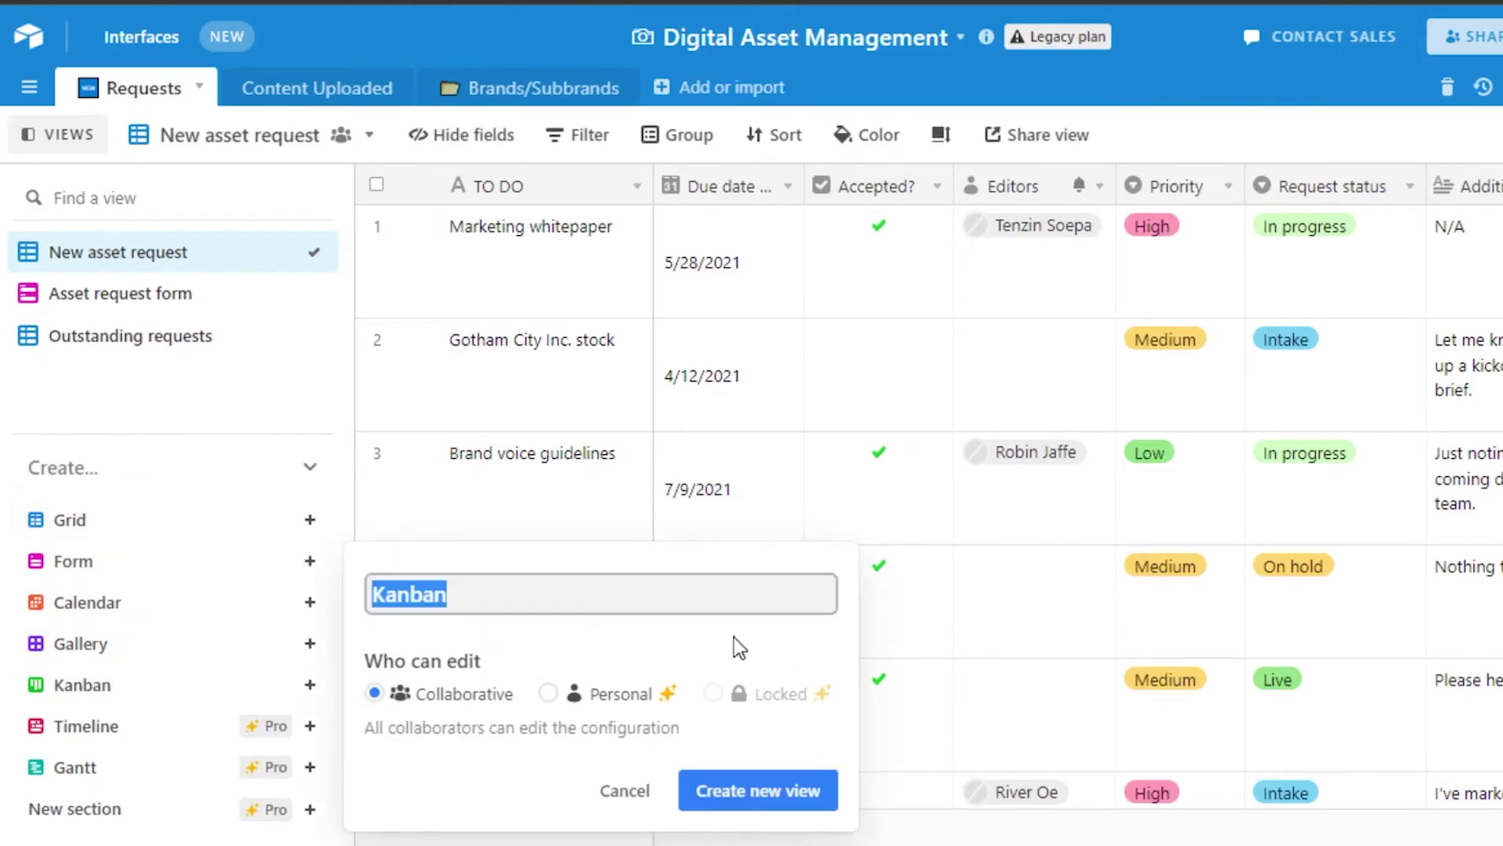
click(750, 794)
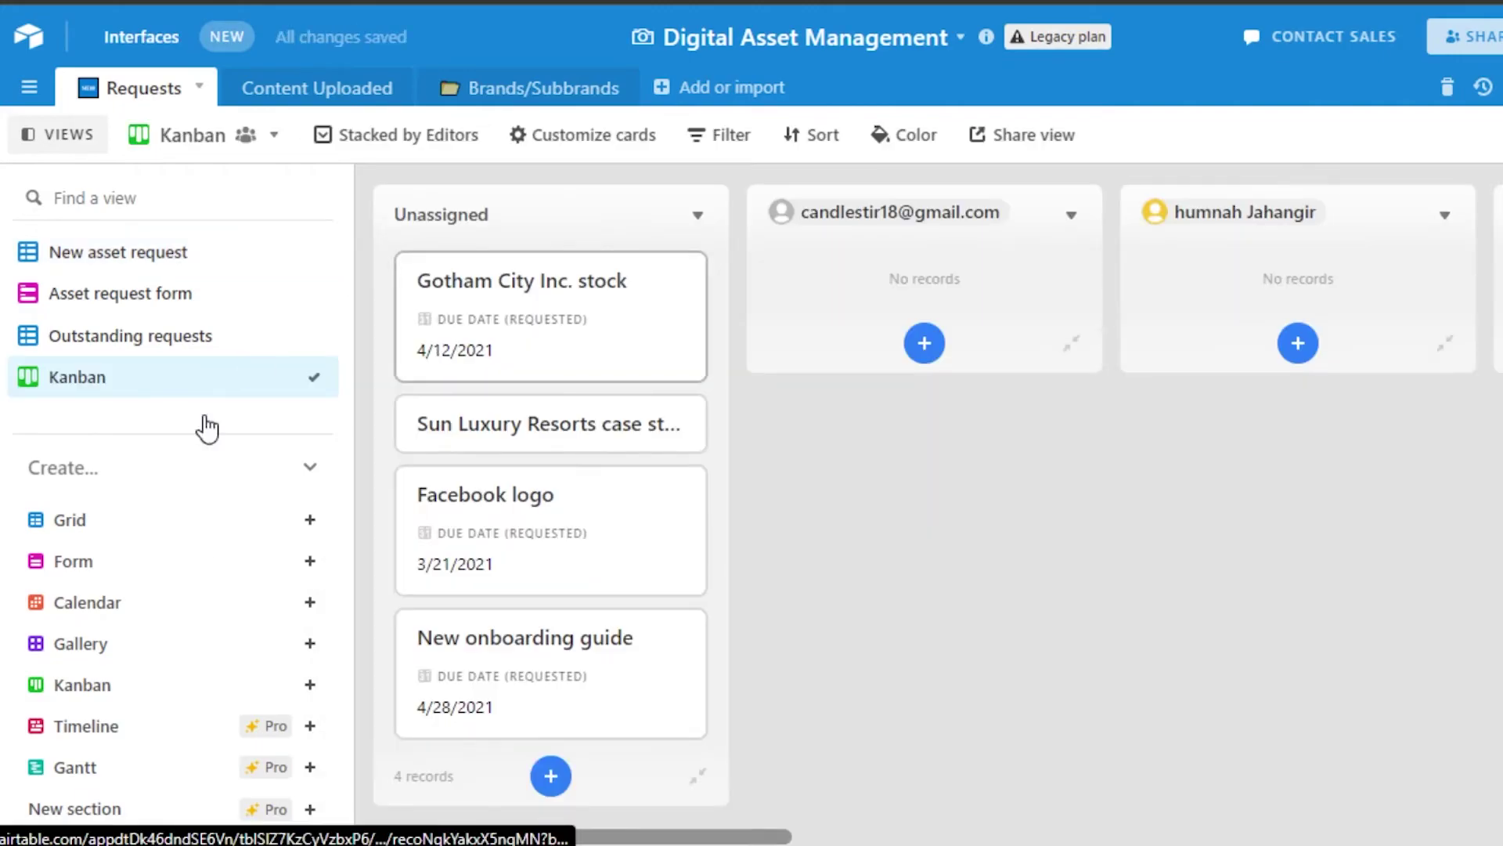
- Add a record named Task 1 from the Requested stack of Content Uploaded's Kanban view, and set its Status to In reviews
click(336, 95)
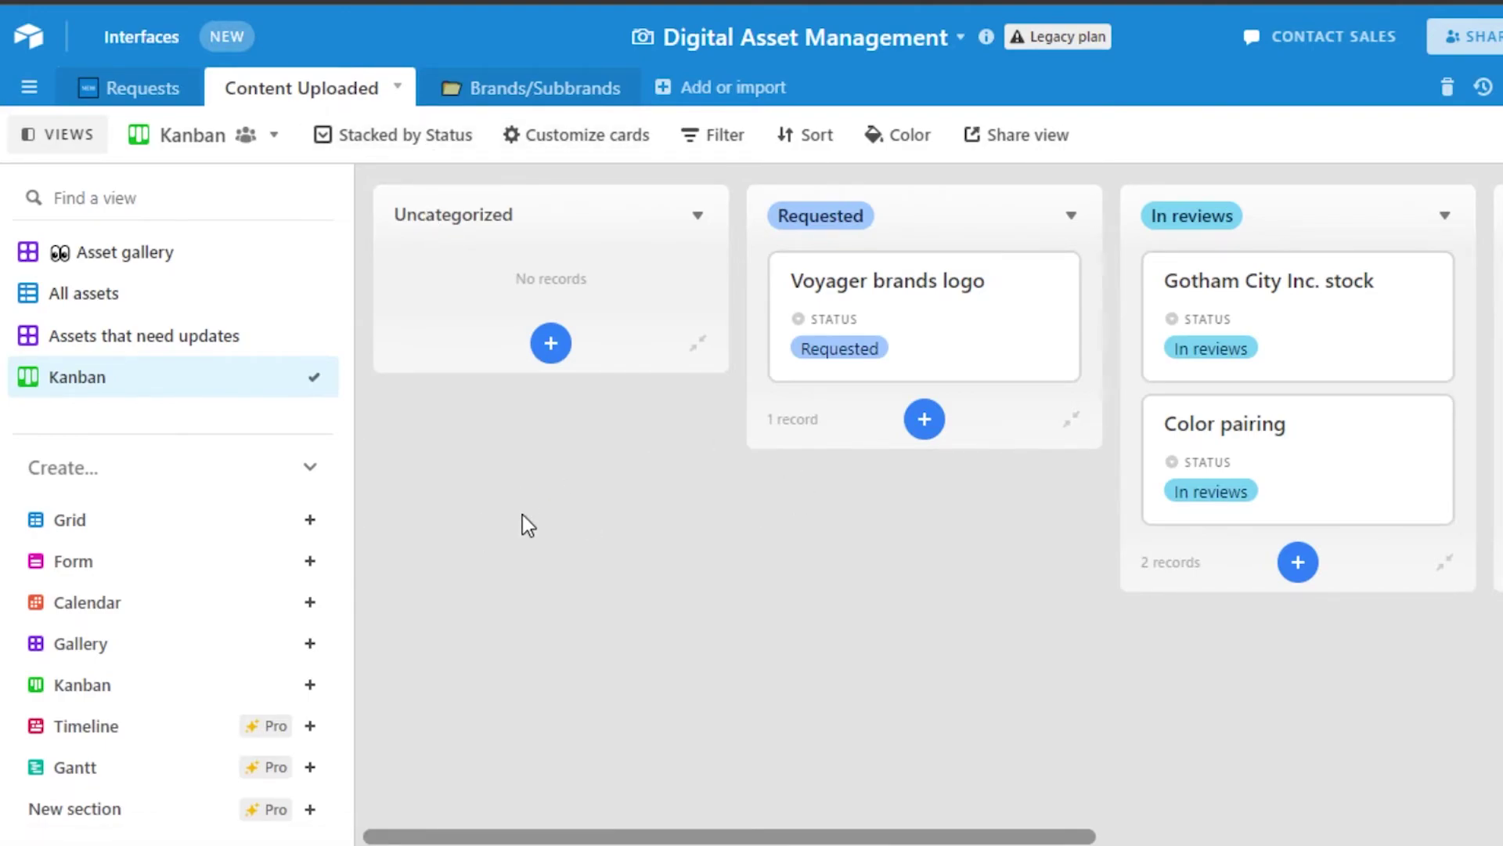
click(926, 421)
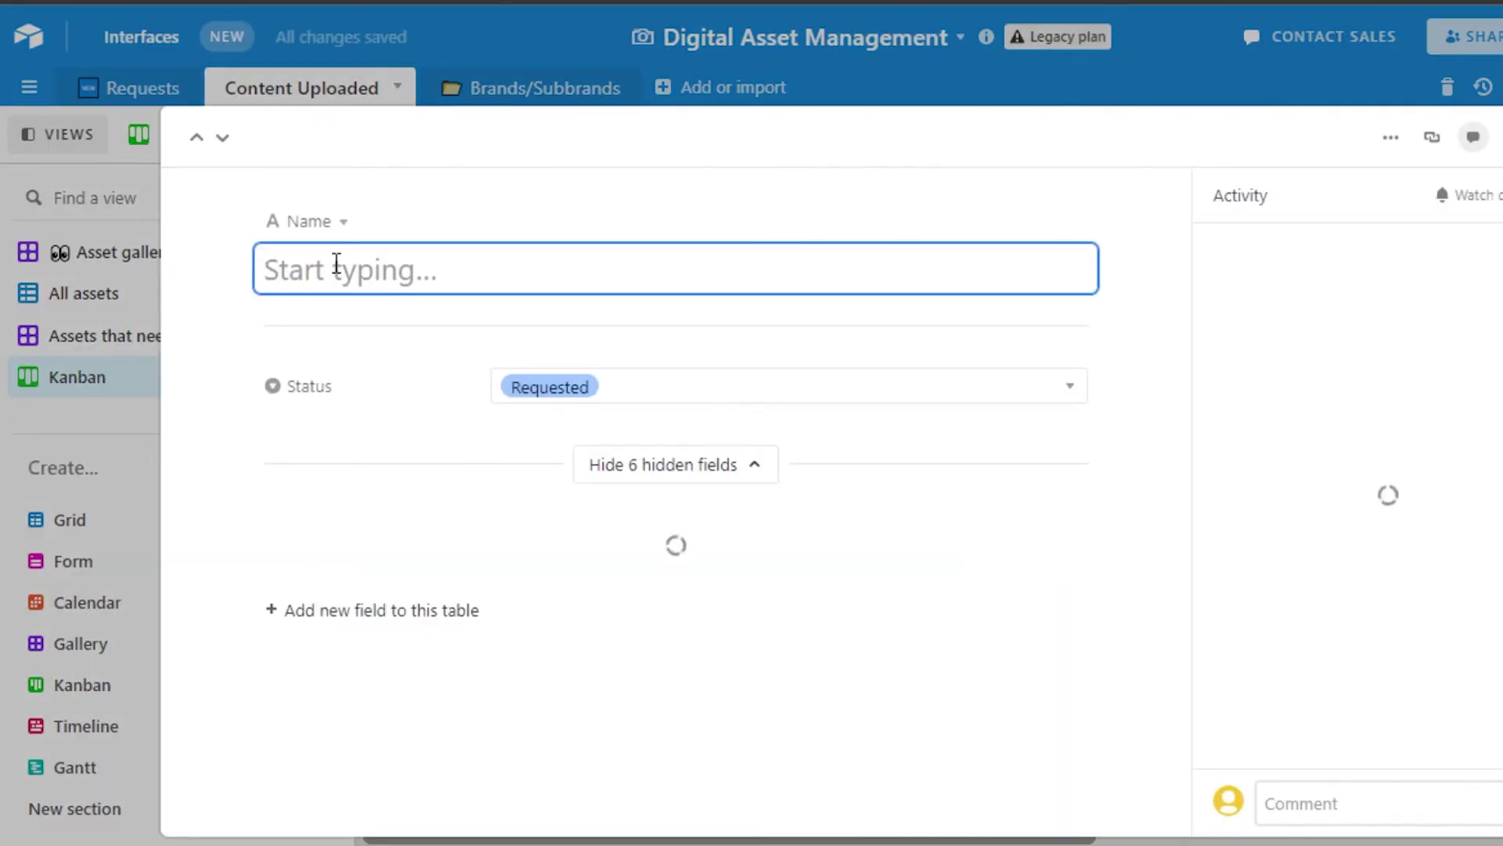
text(Tas)
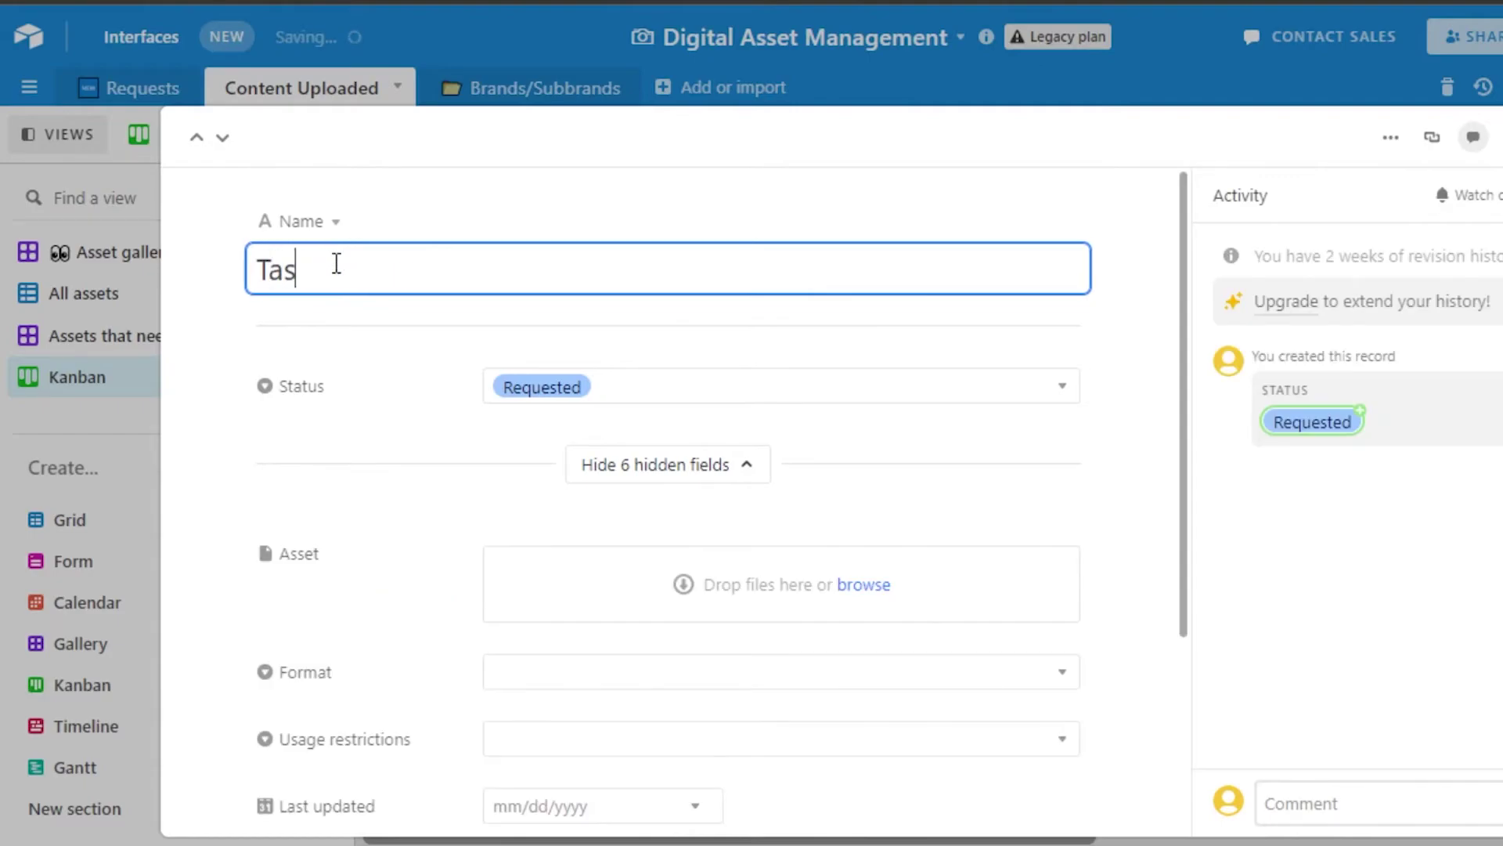
text(k 1)
click(324, 401)
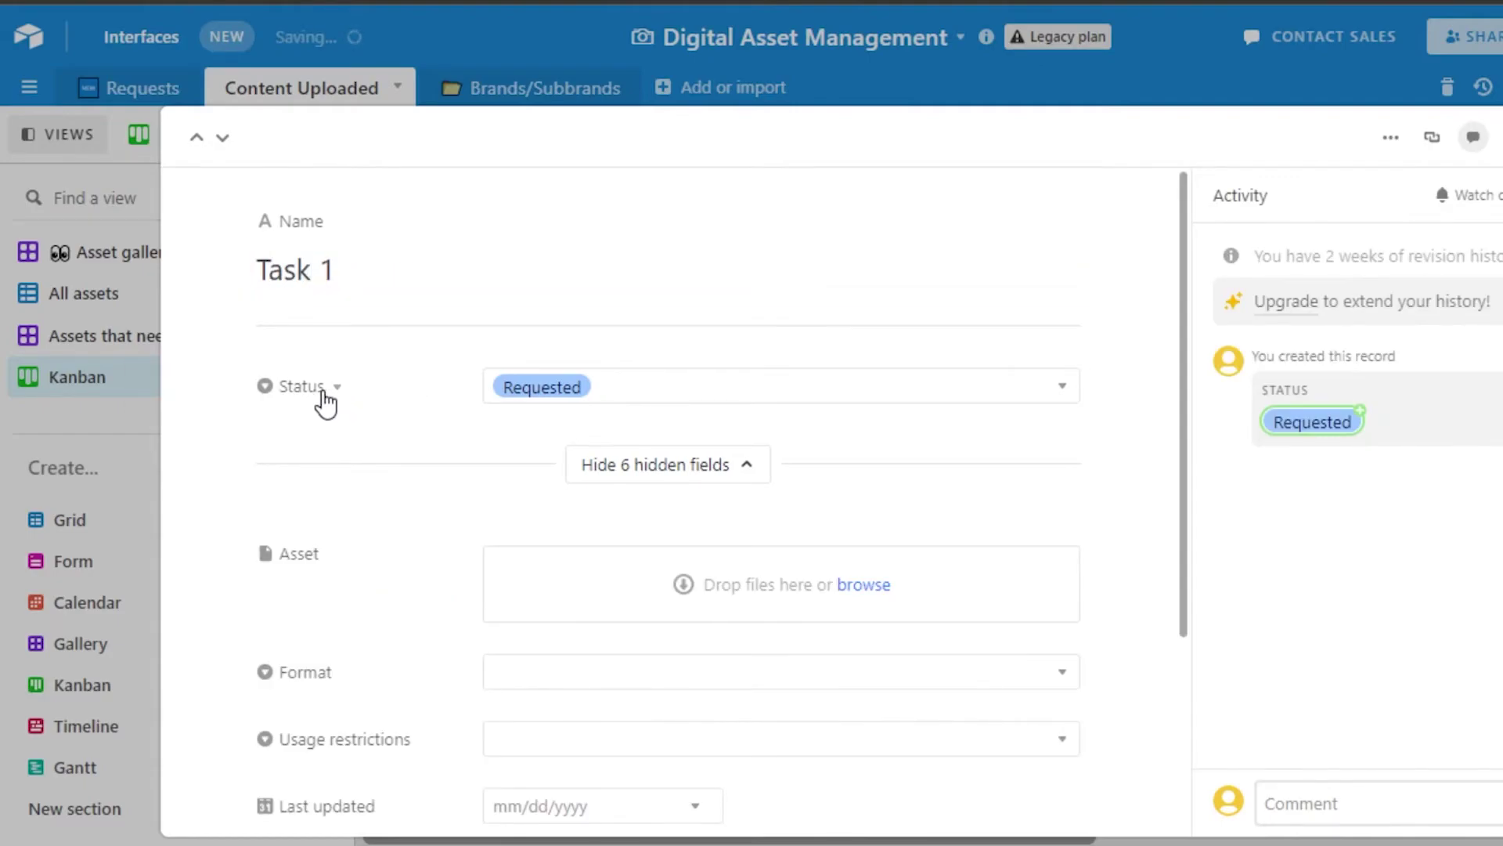
click(825, 398)
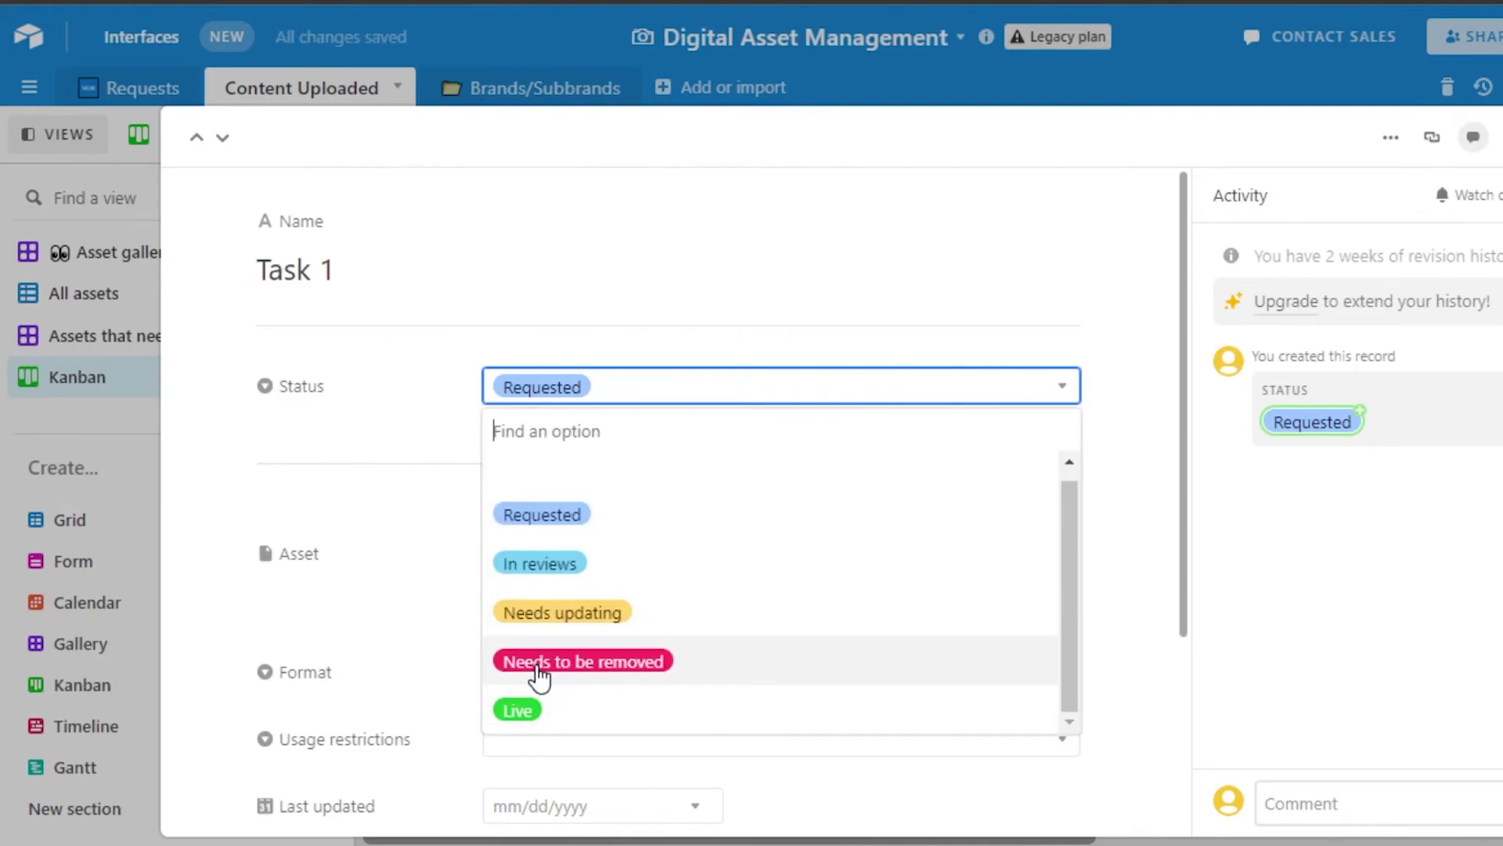
click(553, 573)
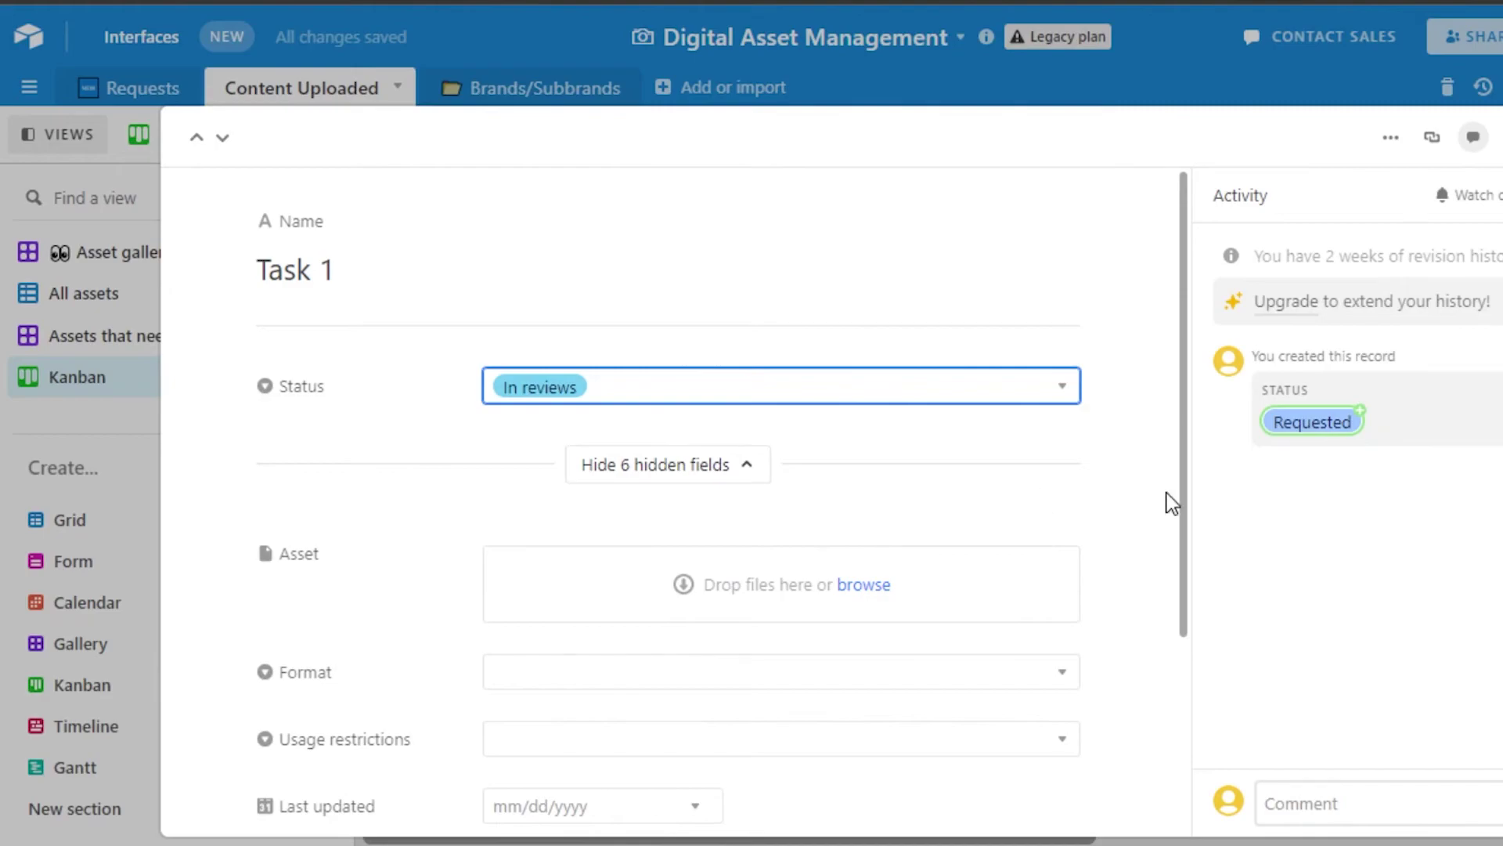
- Set Task 1's Format to Video and its Last updated date to 6/17/2022, and close the record
click(1174, 707)
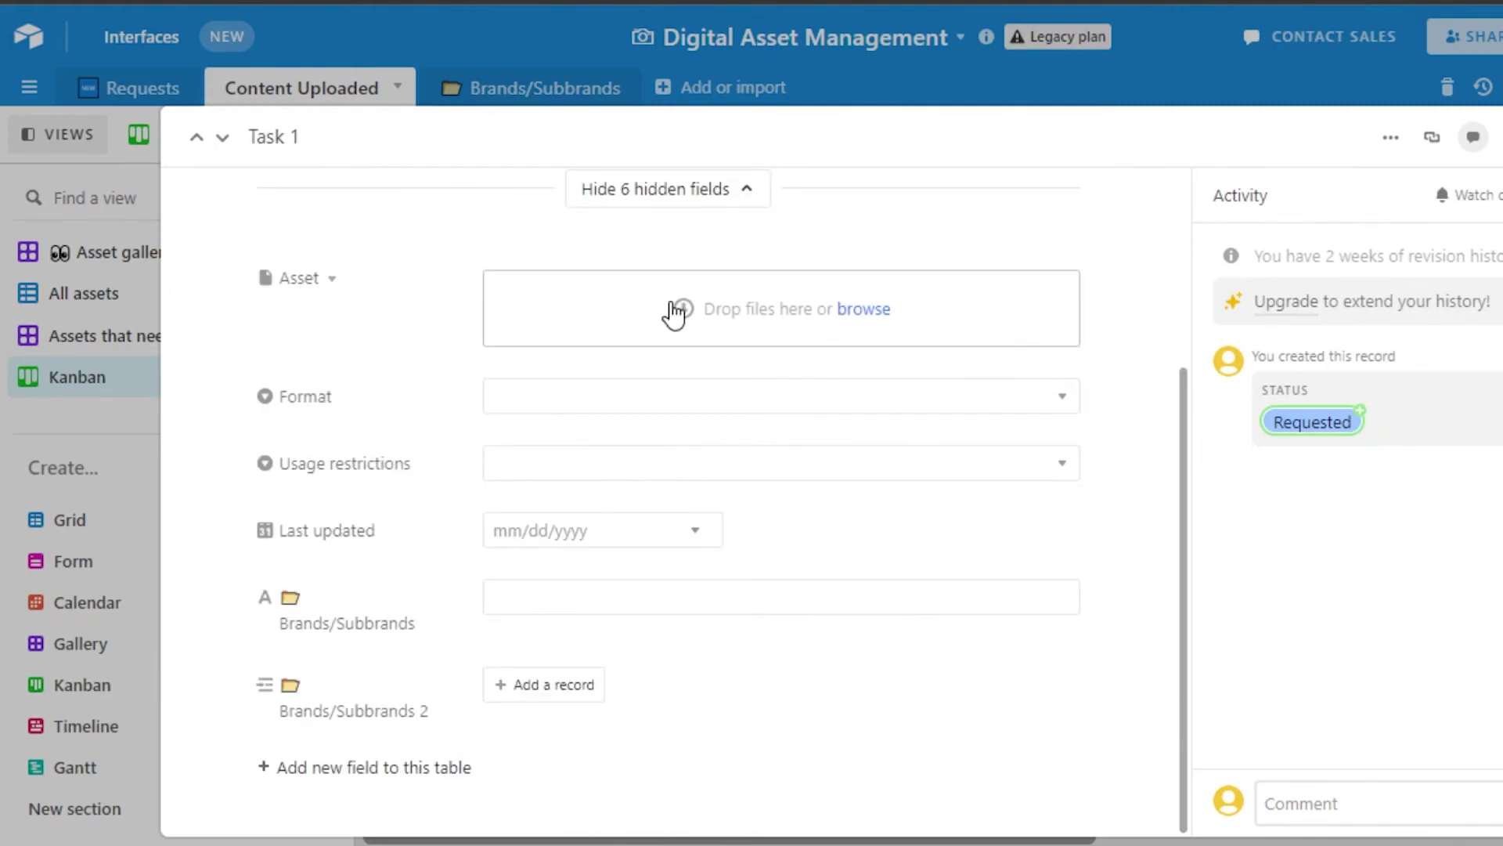
click(522, 402)
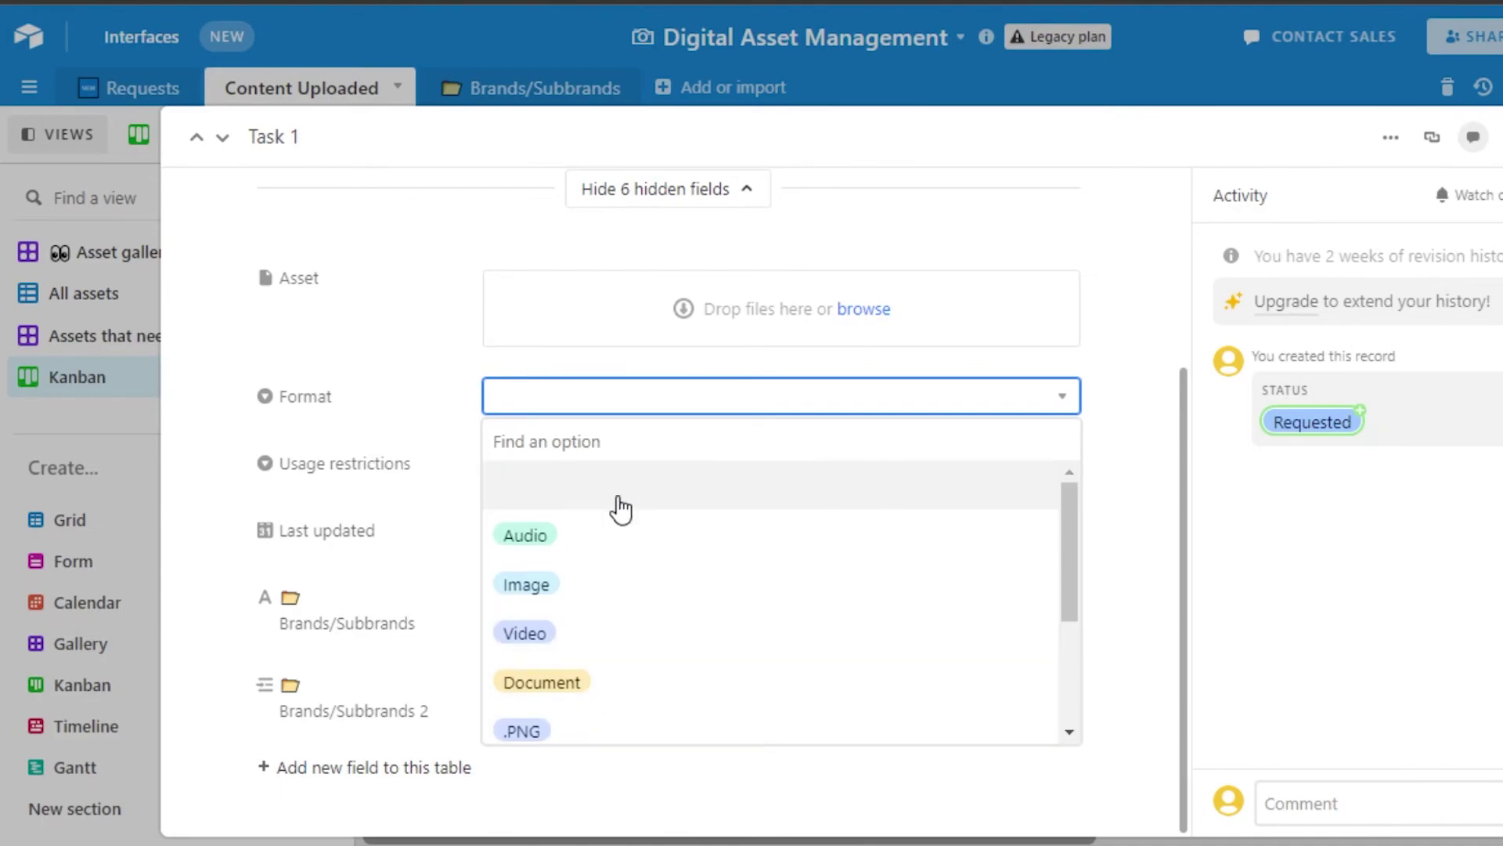
click(580, 641)
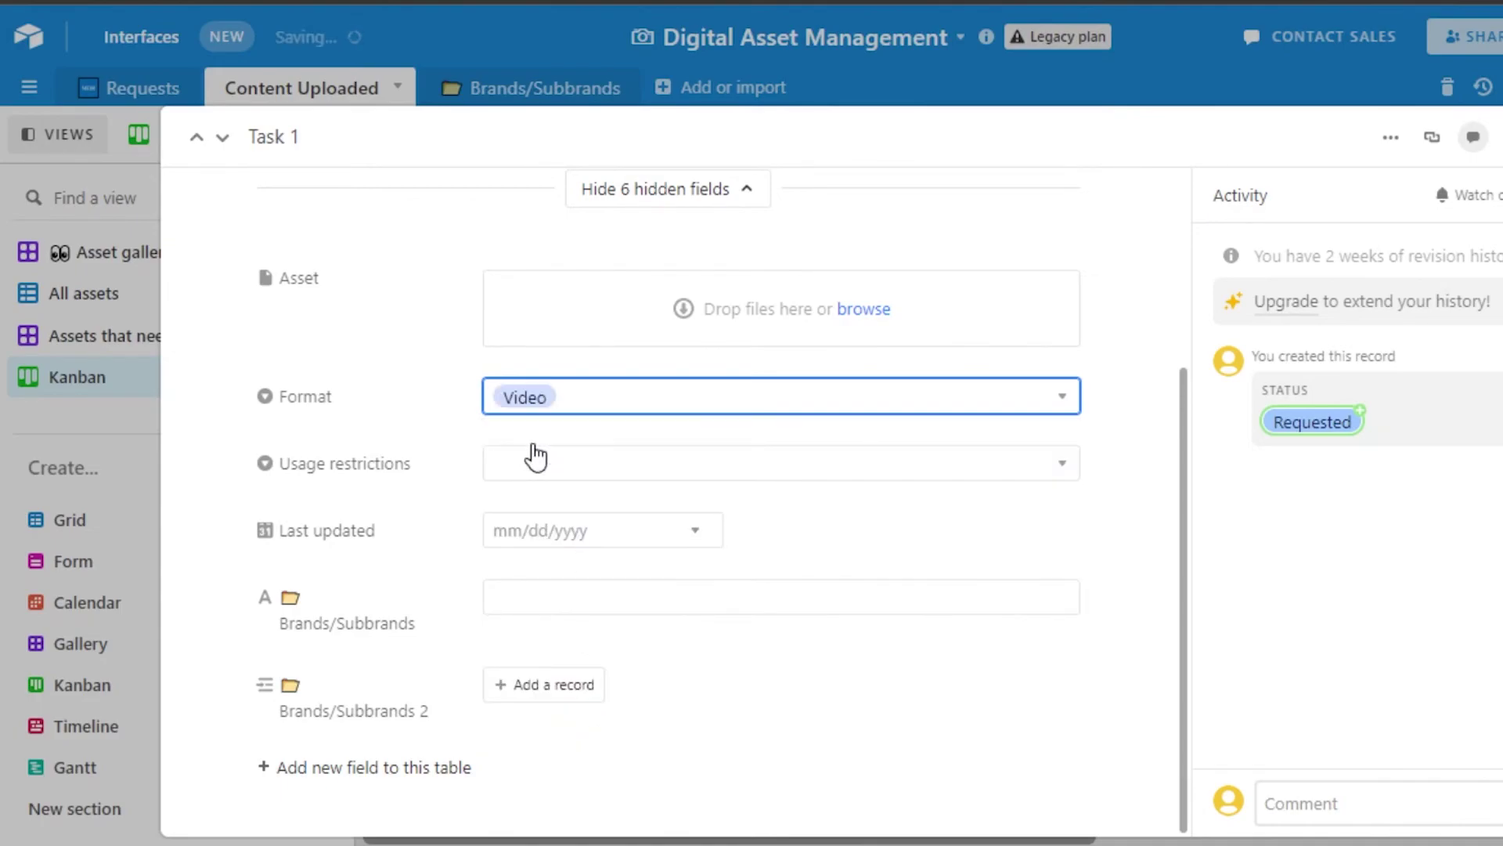
click(608, 535)
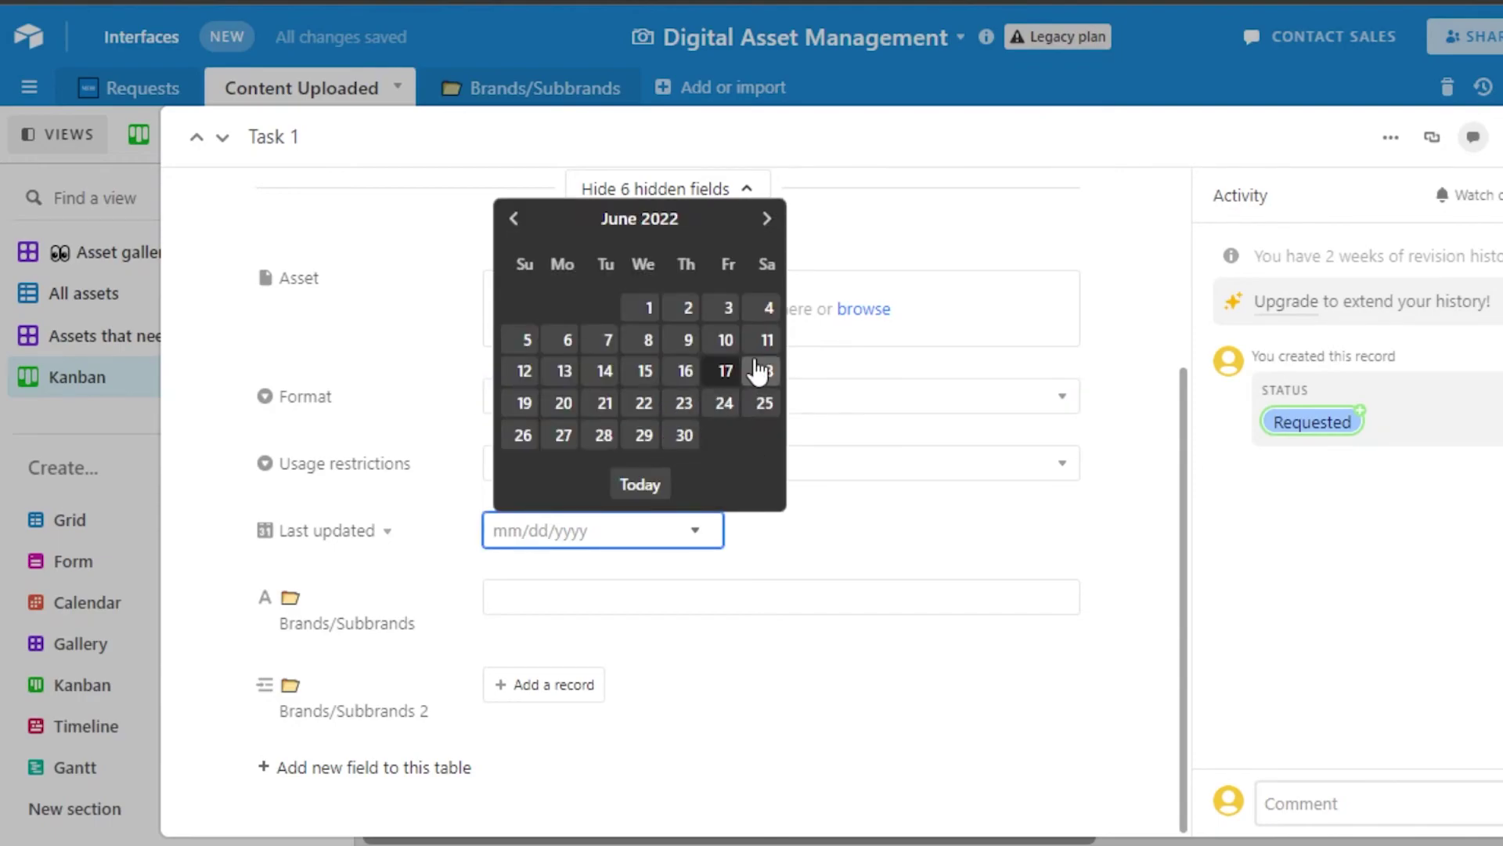
click(726, 370)
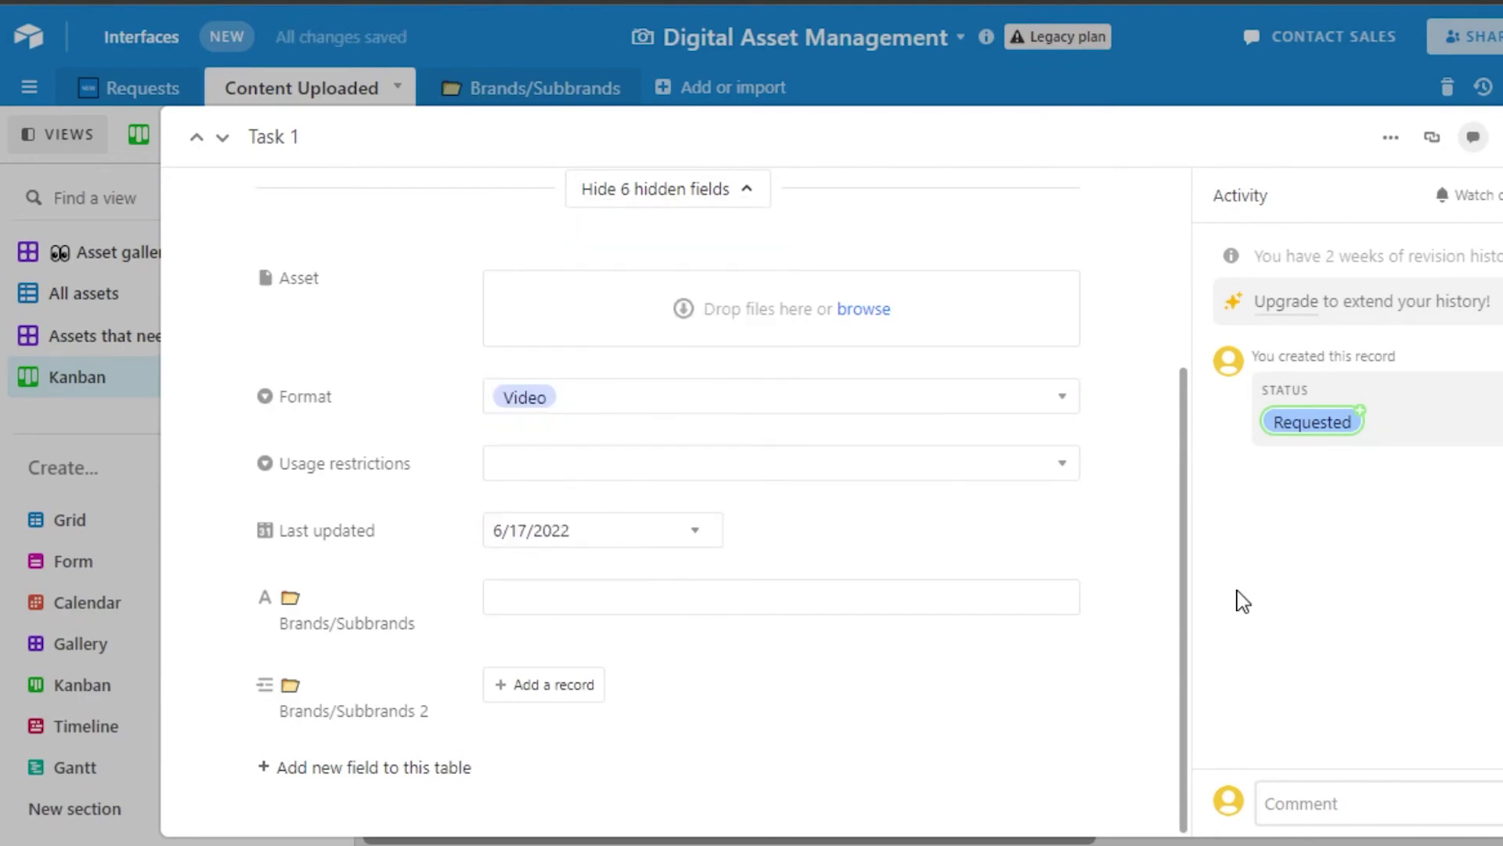
scroll(1186, 458, up, 5)
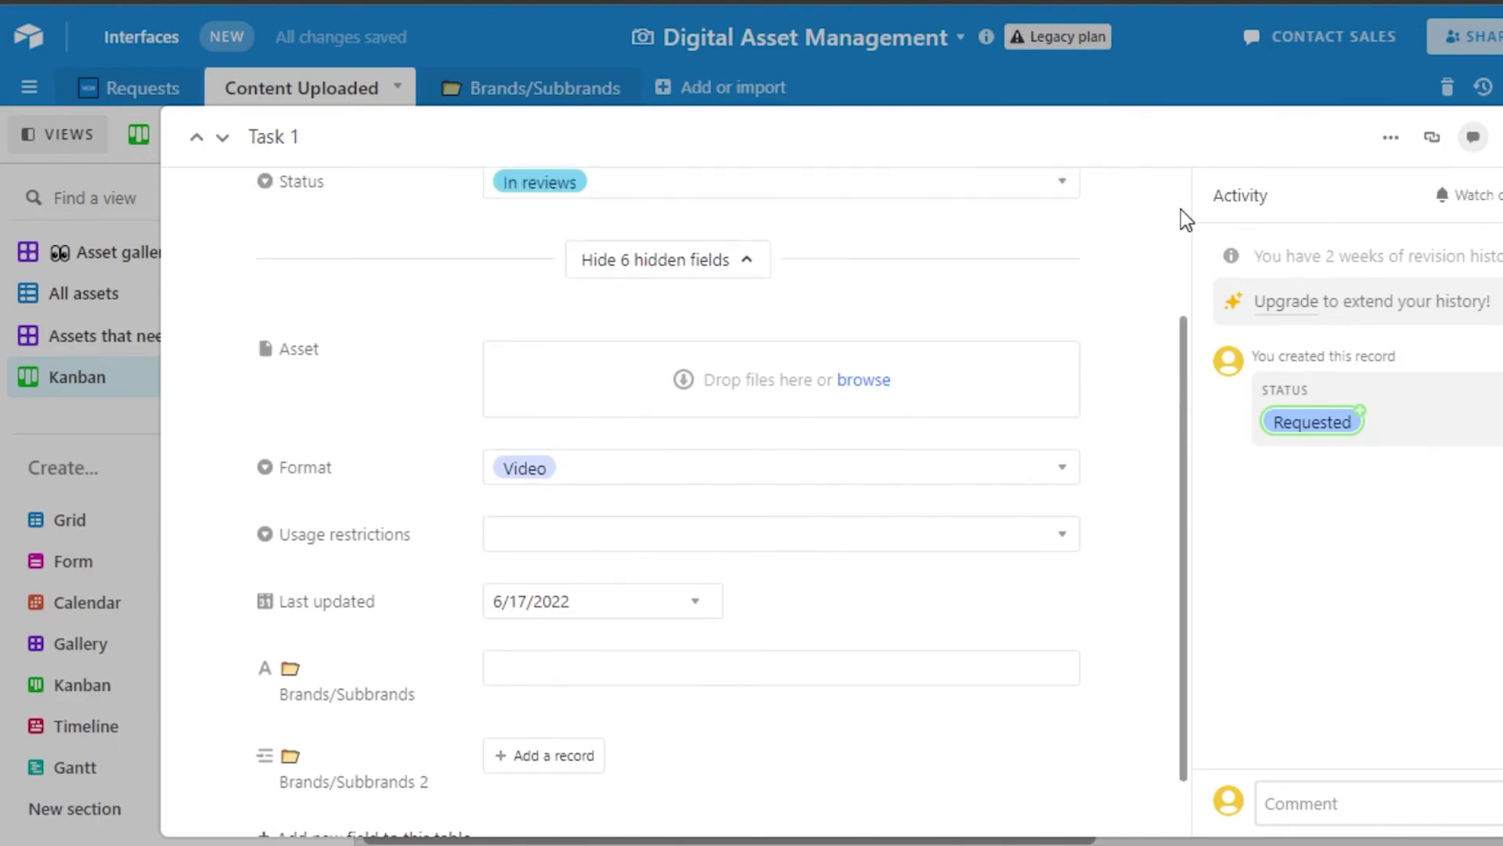
scroll(1169, 709, down, 5)
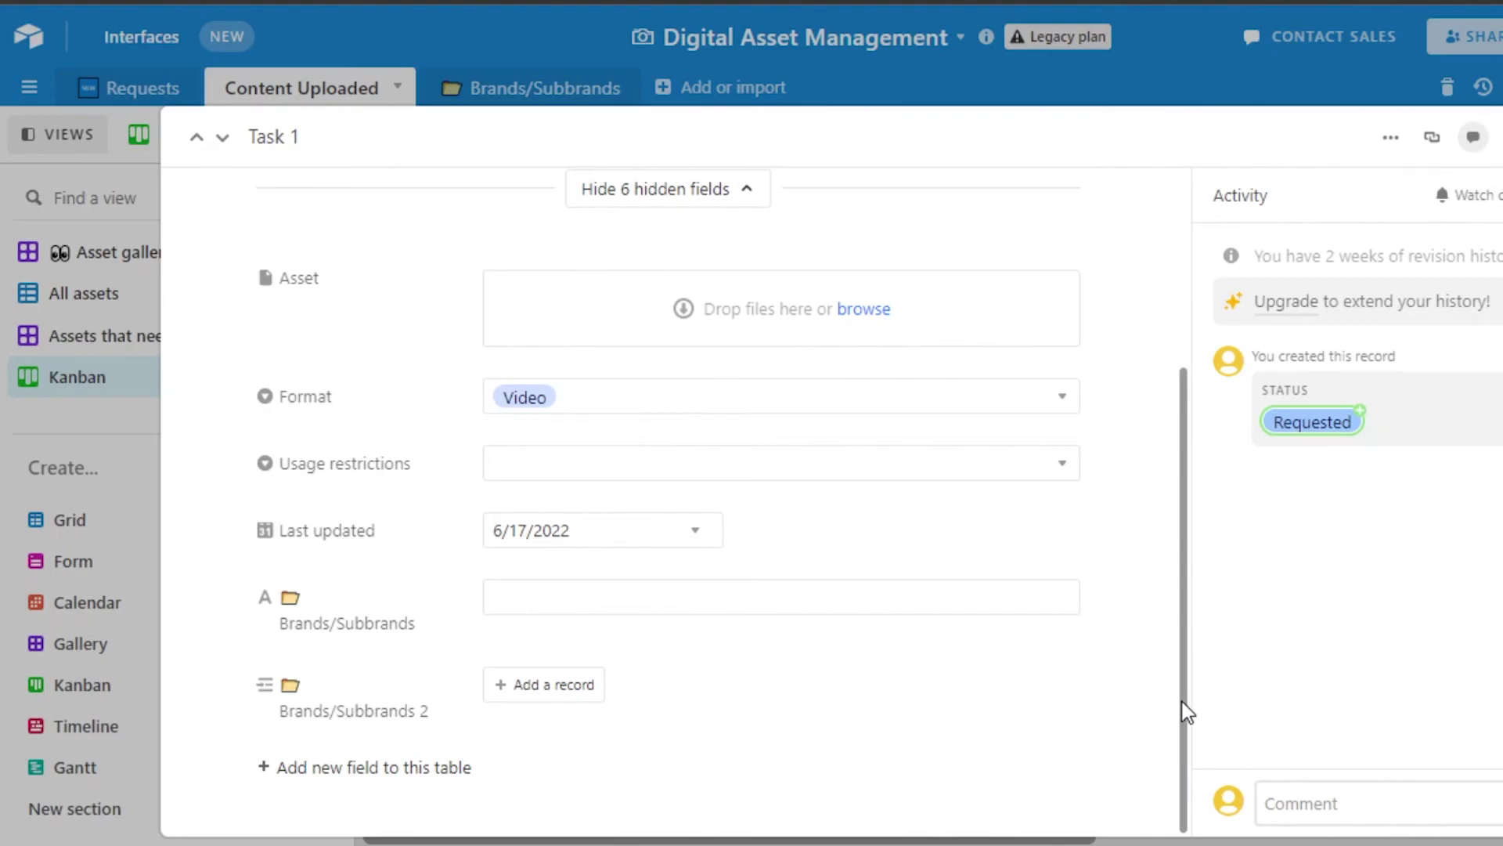
click(867, 834)
- Move the Task 1 card into the Requested stack and on to Uncategorized, and view the board's remaining stacks
drag(930, 613, 852, 460)
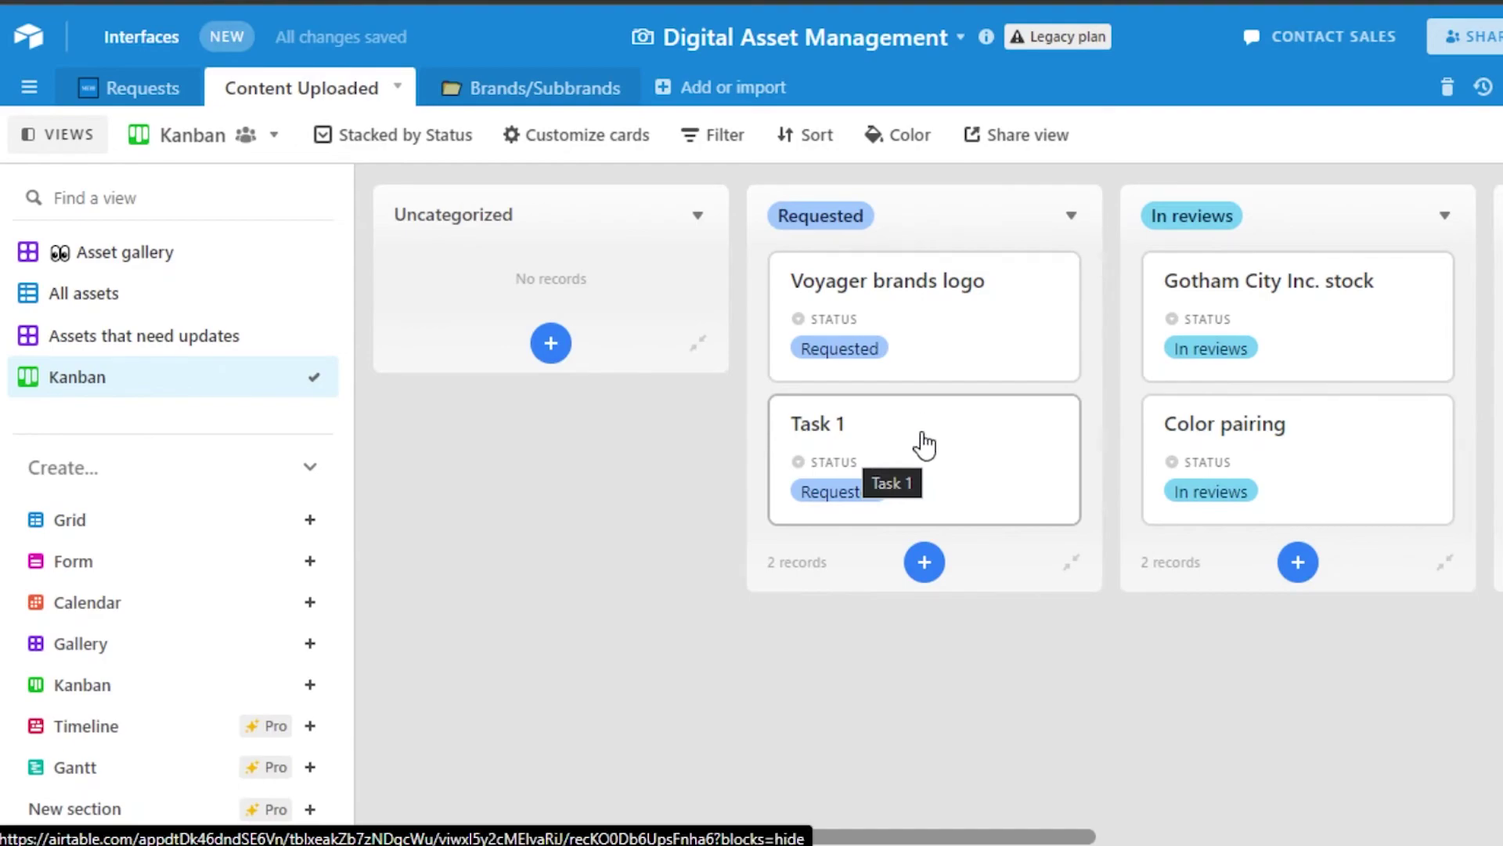
drag(923, 440, 526, 282)
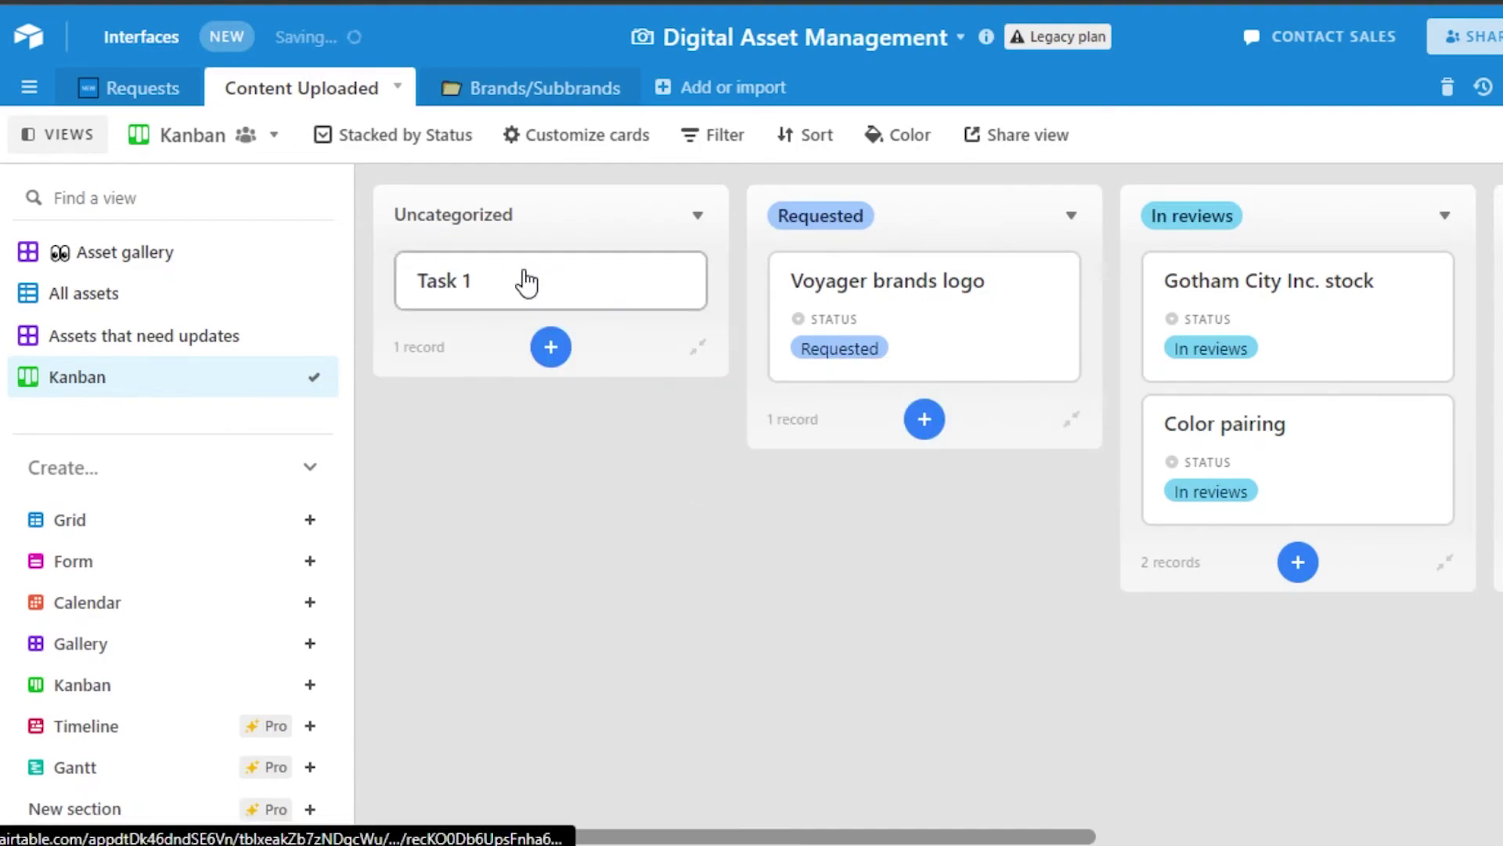
drag(768, 839, 1143, 839)
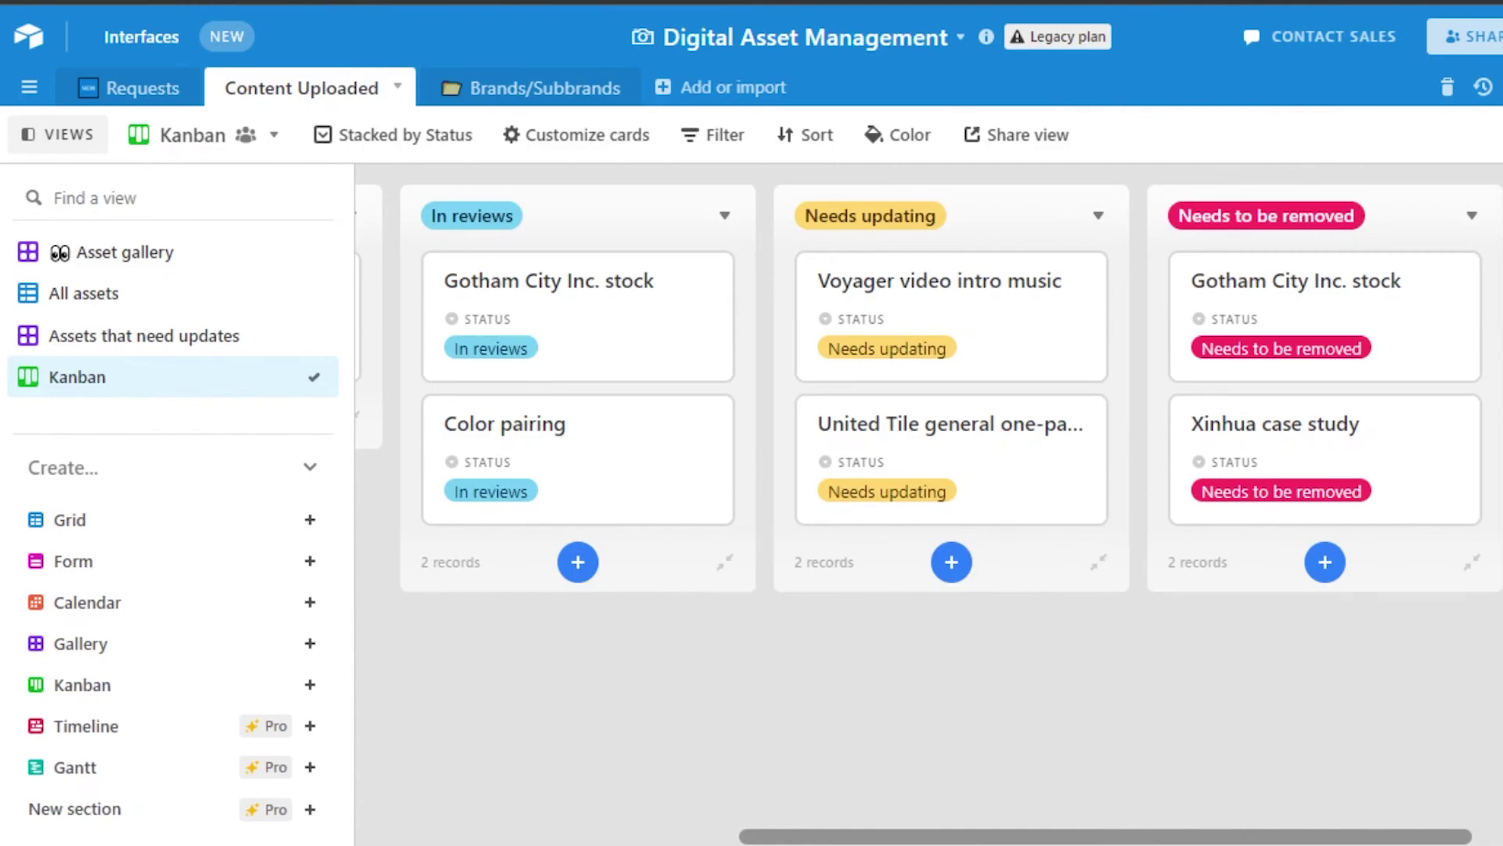
- Delete the Brands/Subbrands table from the Digital Asset Management base
click(567, 94)
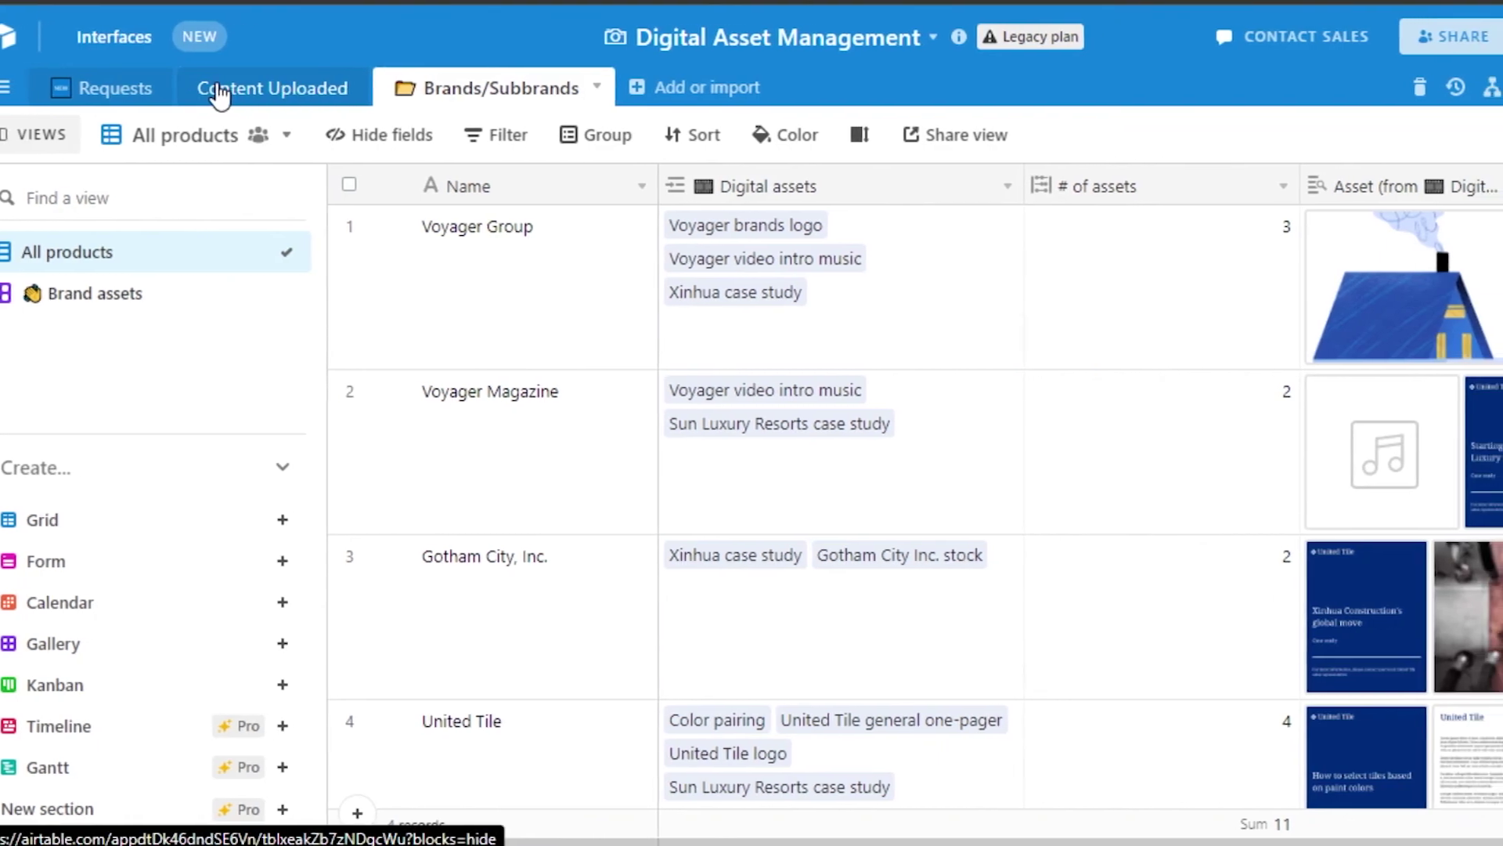
click(577, 87)
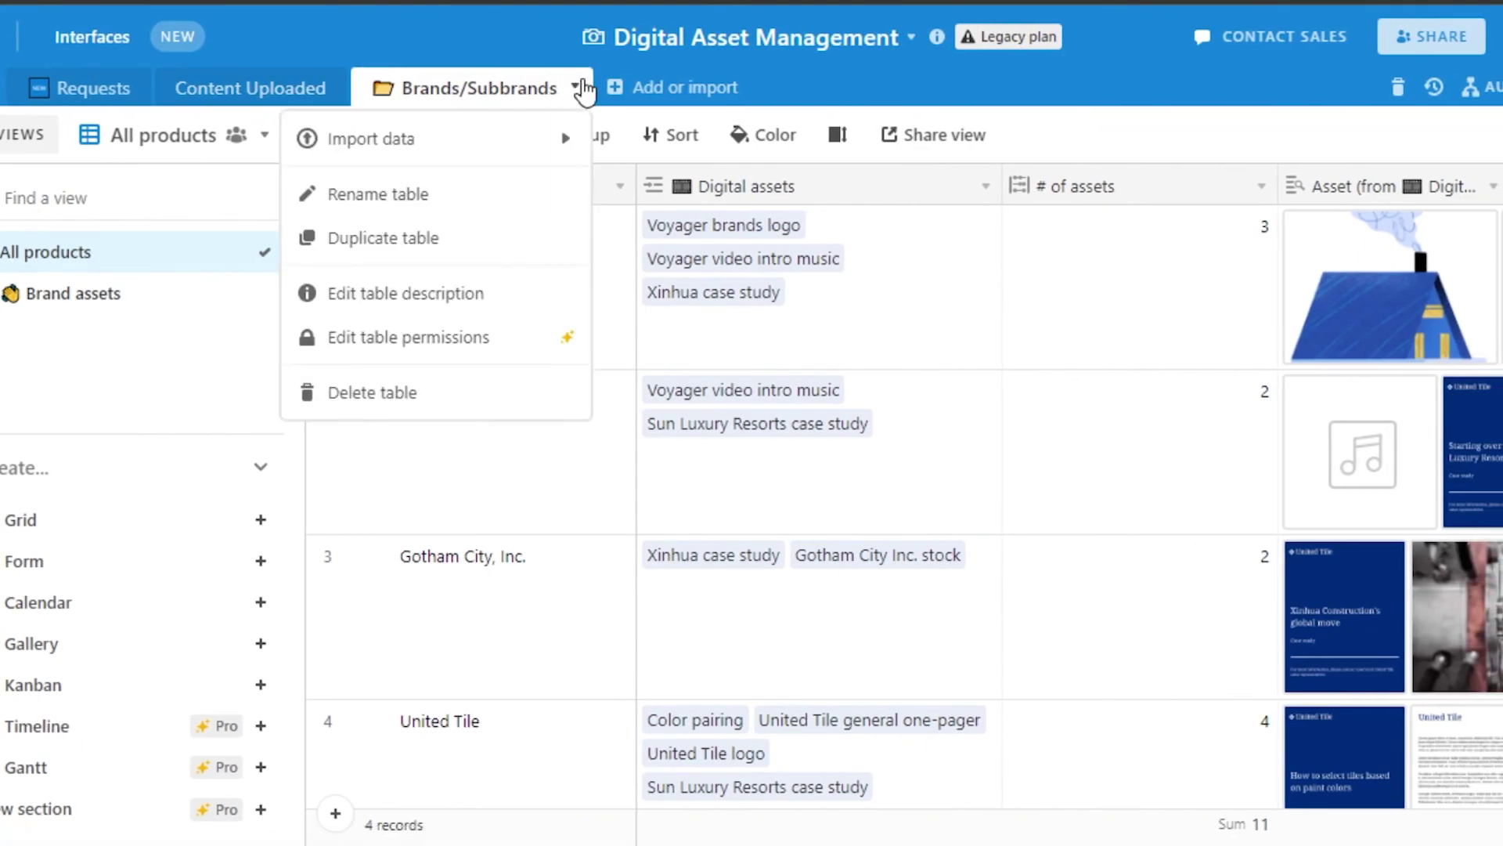
click(430, 393)
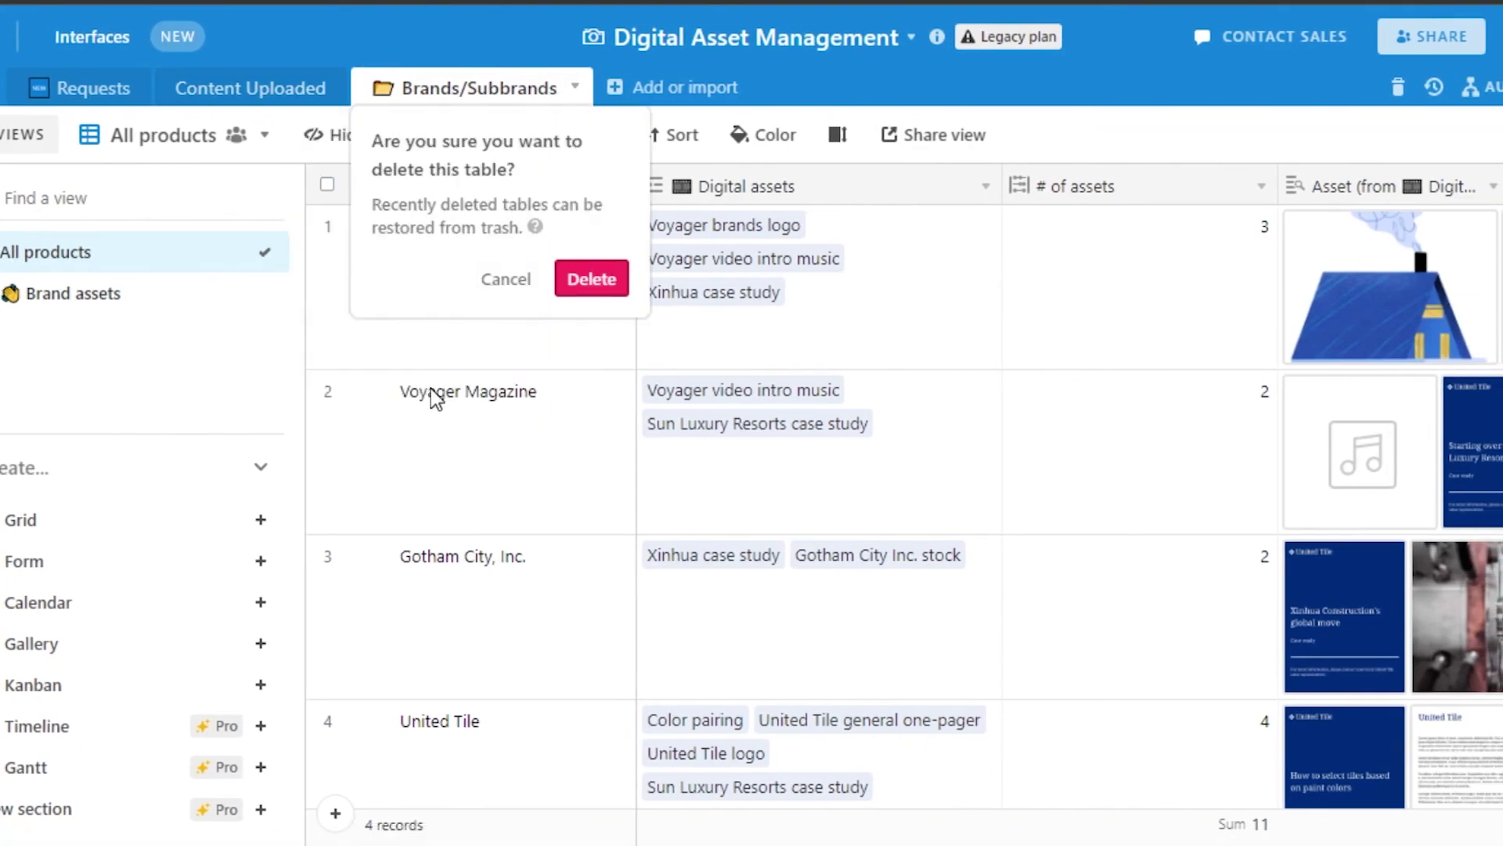
click(610, 276)
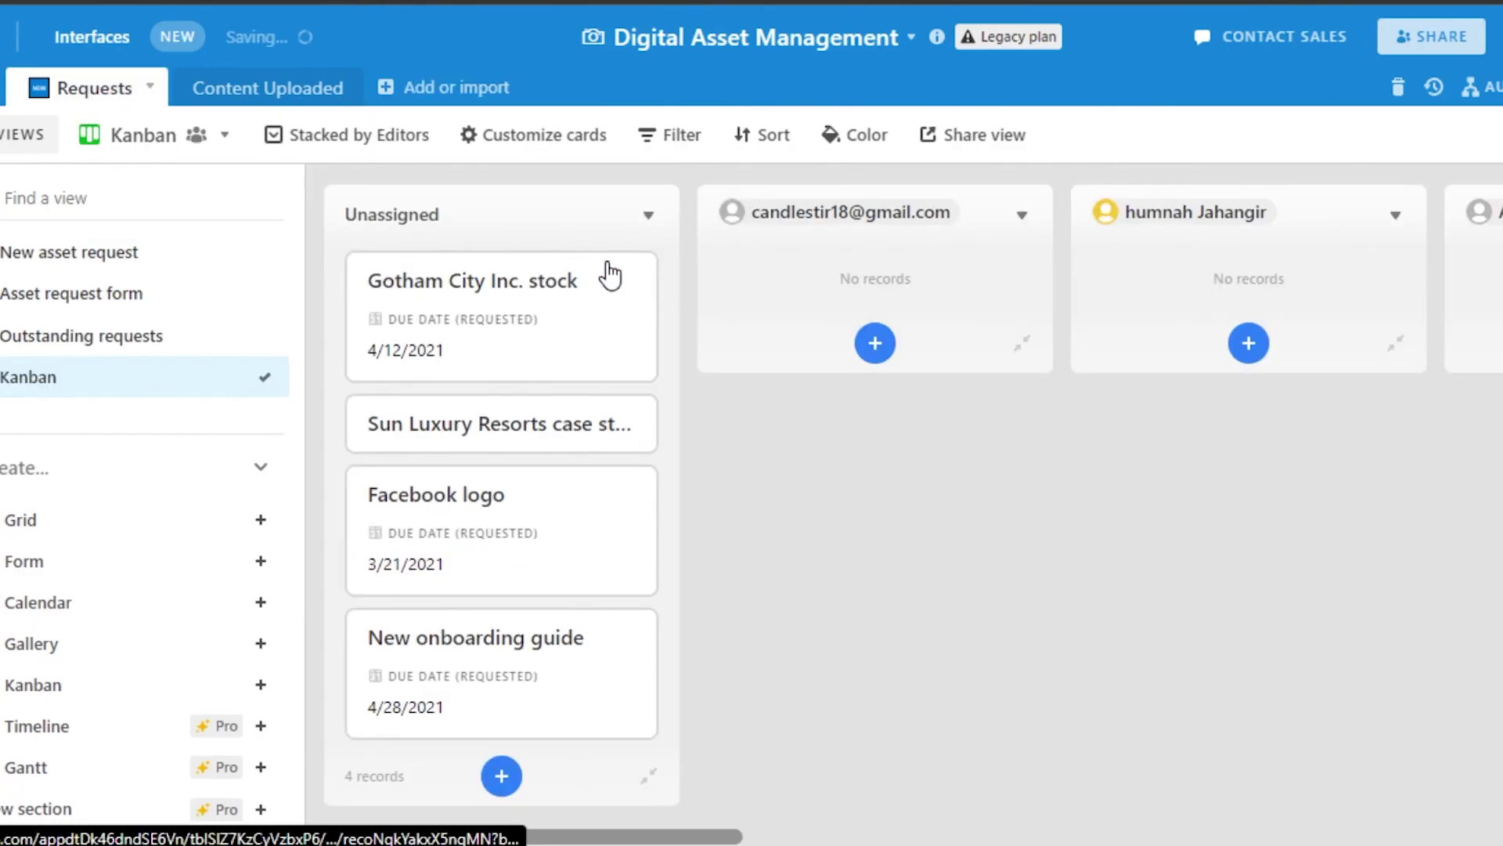
- Review the options for adding or importing a table, and view the bases in My First Workspace on the home page
click(443, 89)
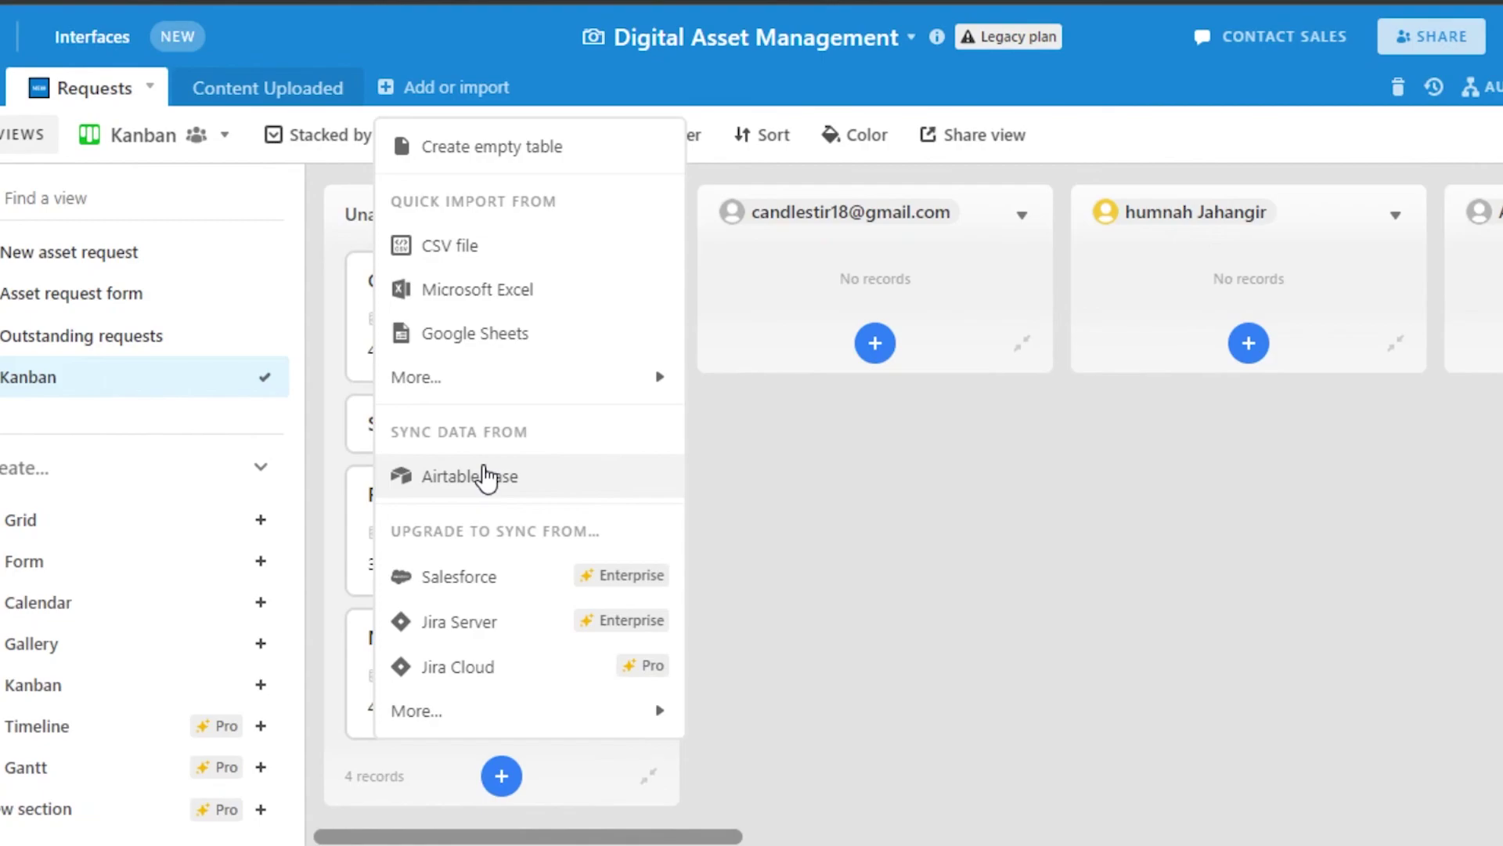
key(Escape)
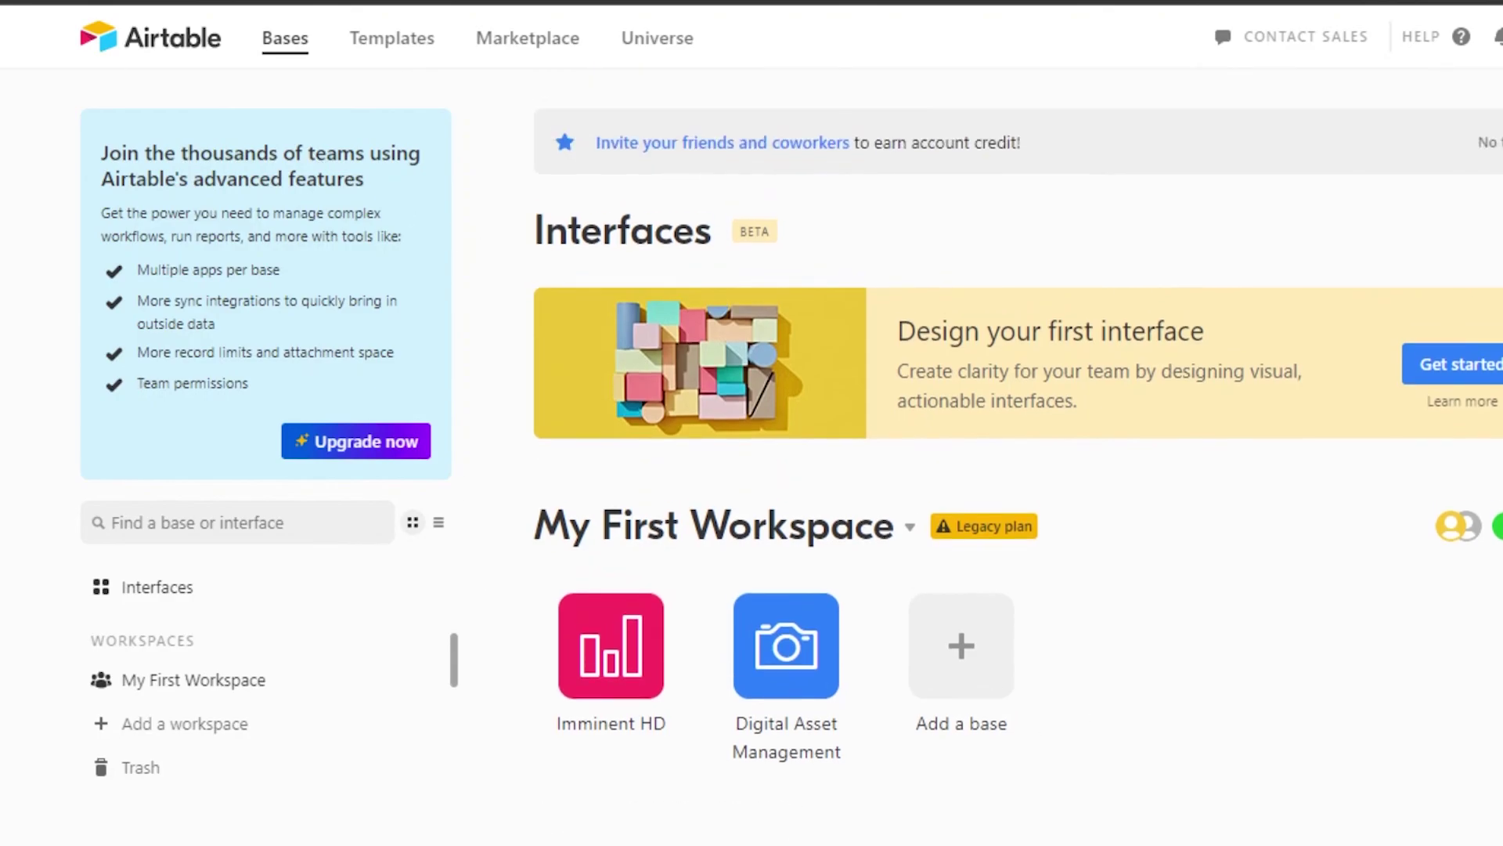
scroll(1033, 668, down, 2)
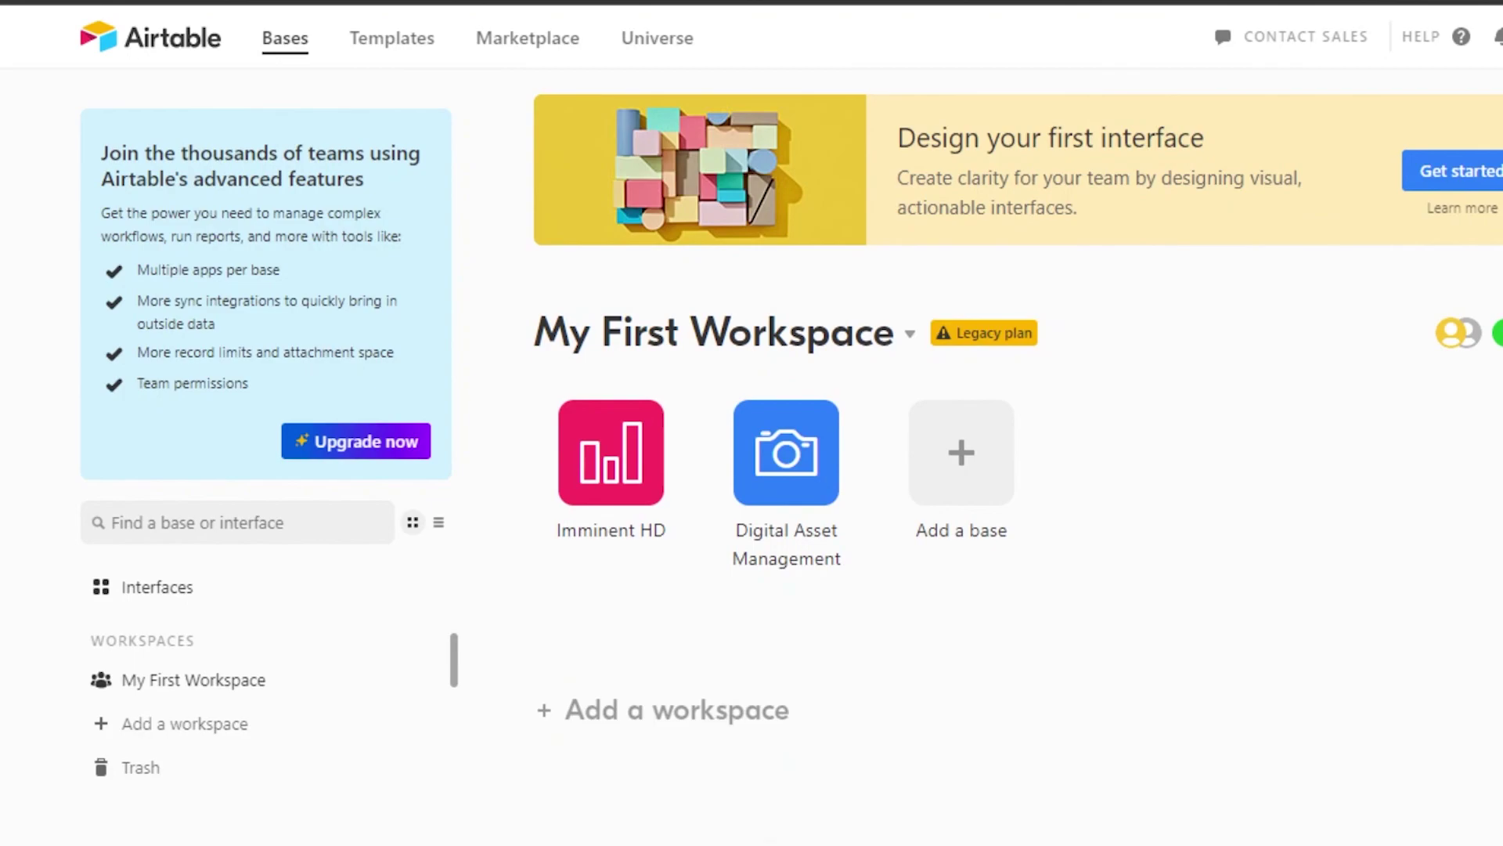